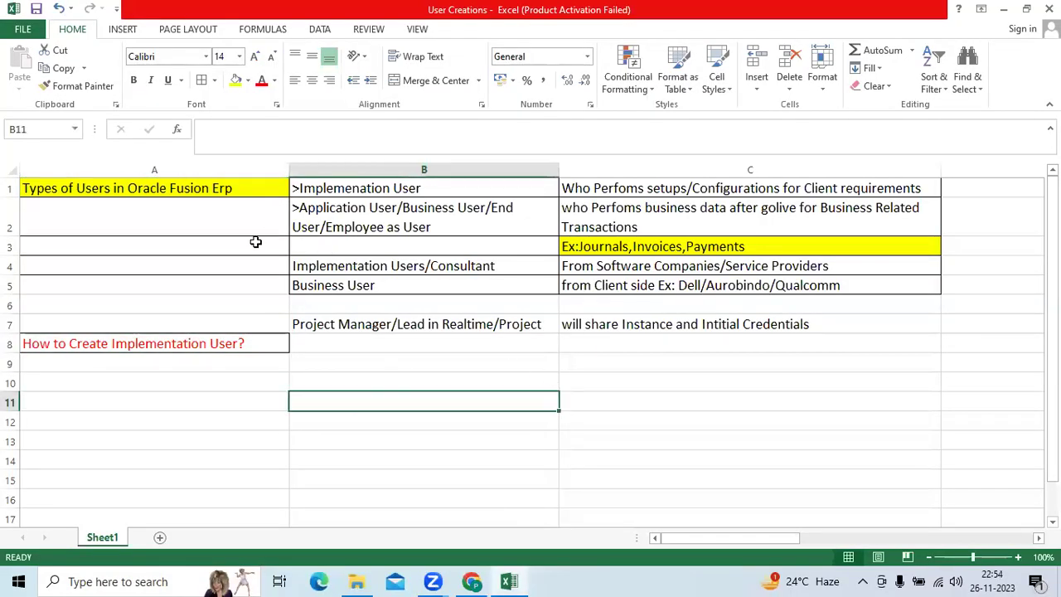
Select the >Implemenation User cell B1 and fill it with light red.
{"action": "left_click_drag", "start_coordinate": [185, 188], "coordinate": [693, 357]}
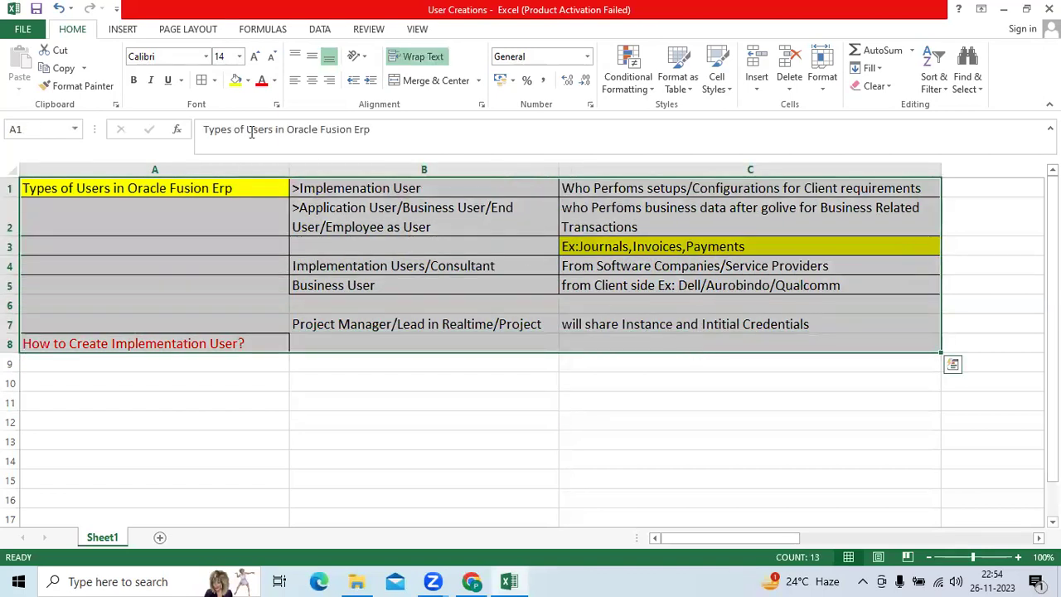
{"action": "left_click", "coordinate": [495, 300]}
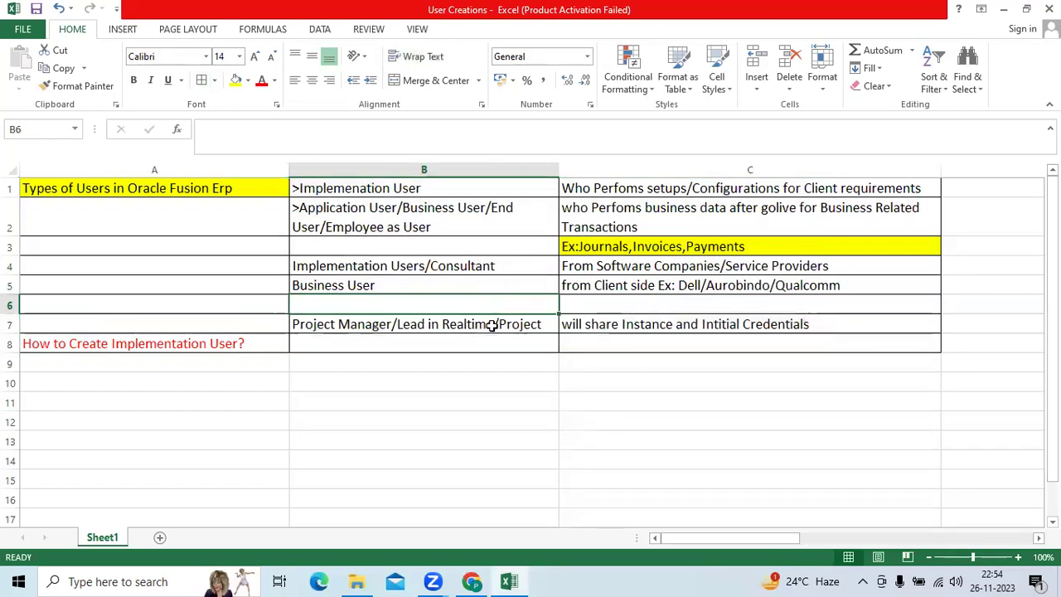
{"action": "left_click", "coordinate": [175, 190]}
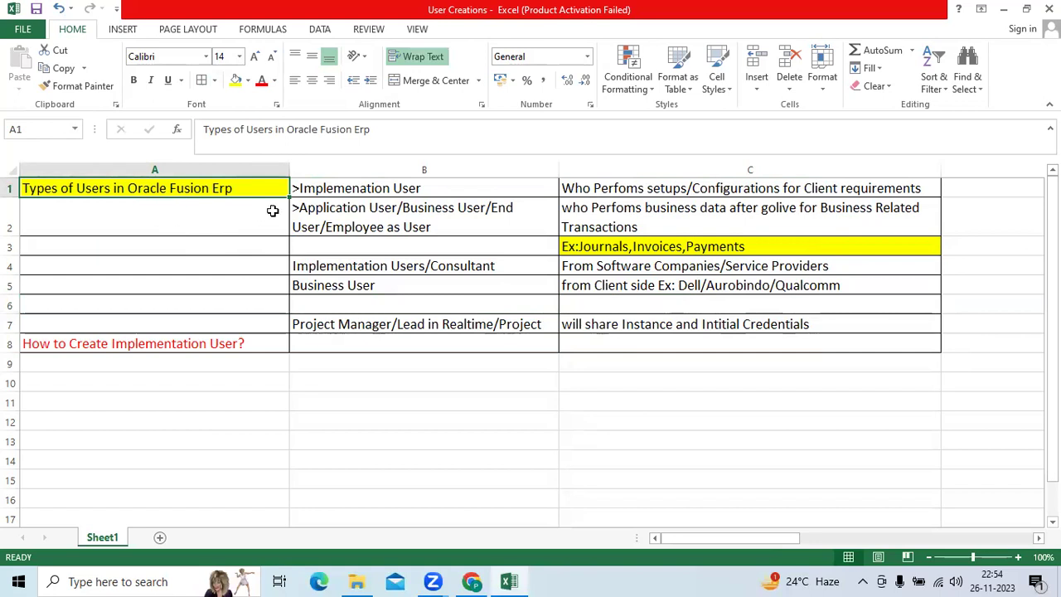
{"action": "left_click", "coordinate": [352, 188]}
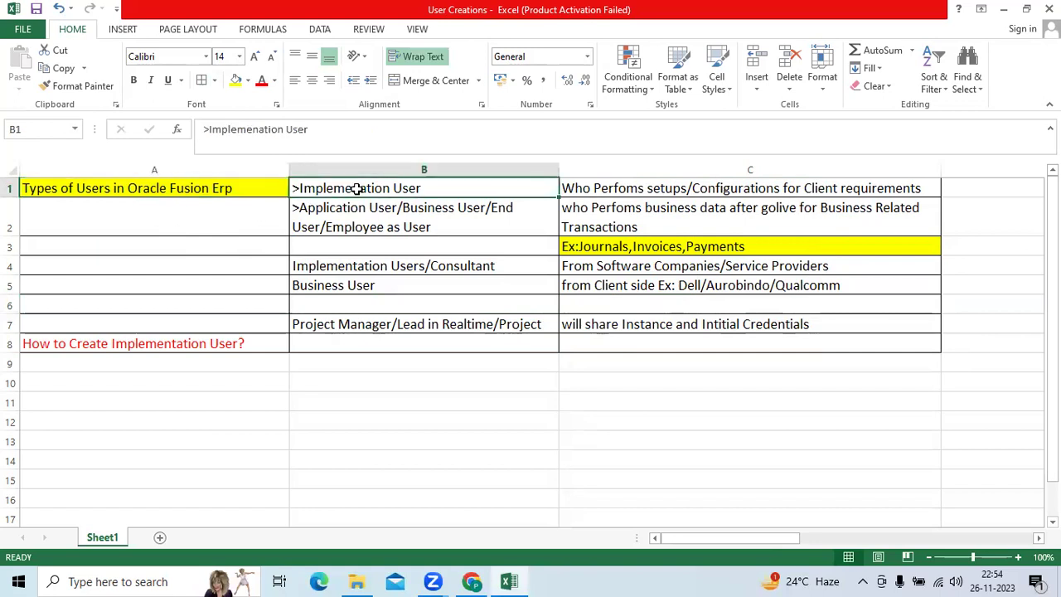
{"action": "left_click", "coordinate": [247, 80]}
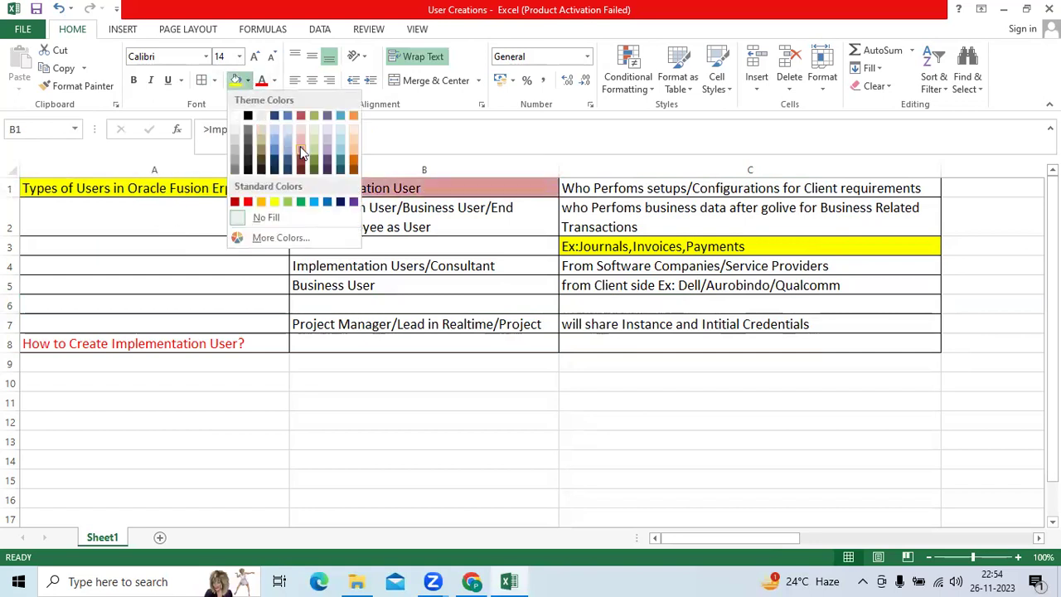
{"action": "left_click", "coordinate": [300, 146]}
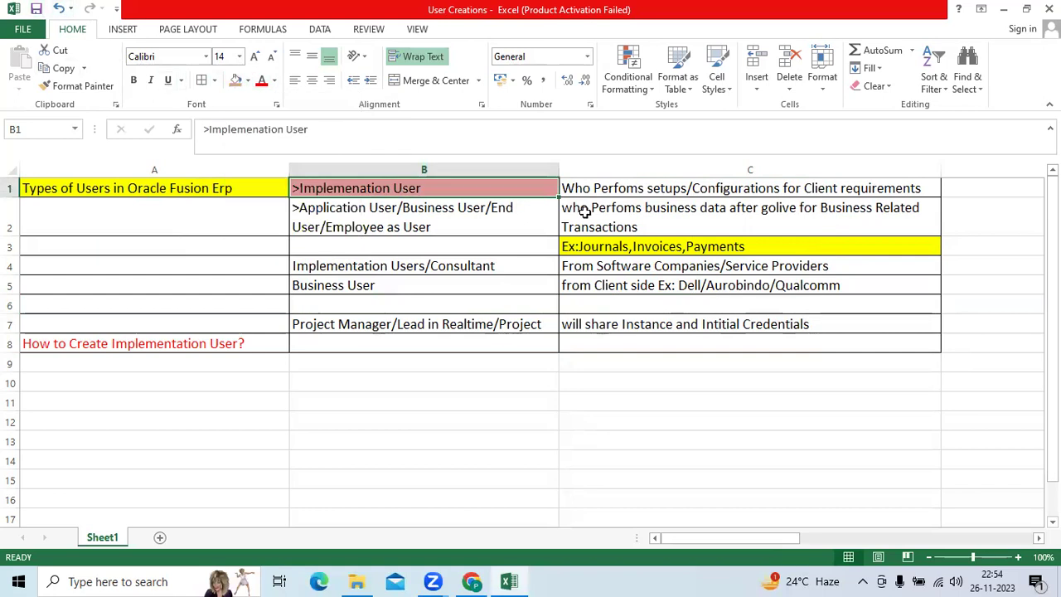
Review the C1 setups description, B2 Application User entry and C2 business data description.
{"action": "left_click", "coordinate": [622, 190]}
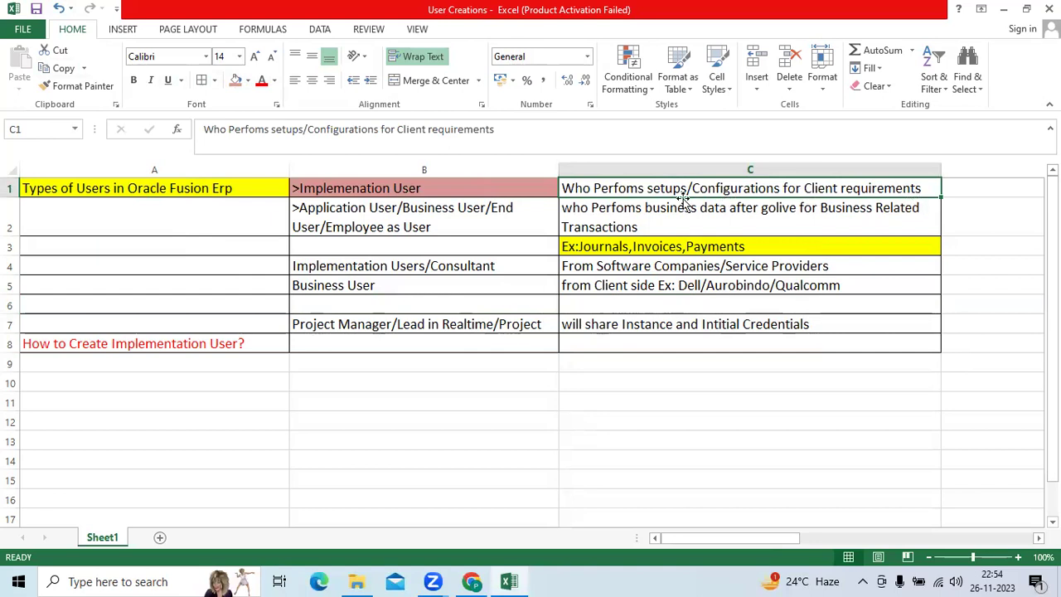
{"action": "left_click", "coordinate": [386, 224]}
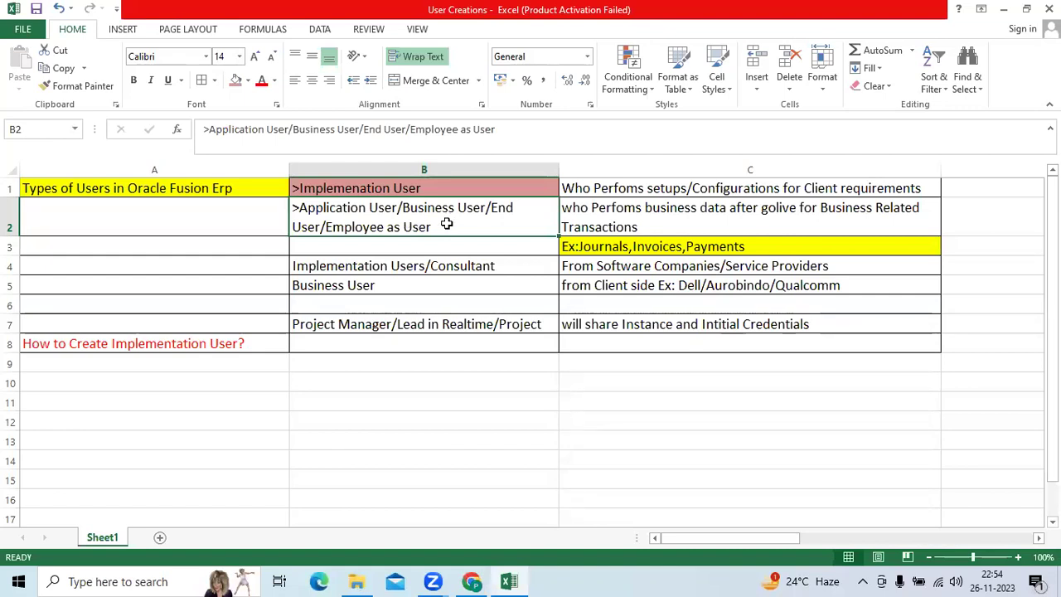
{"action": "left_click", "coordinate": [643, 225]}
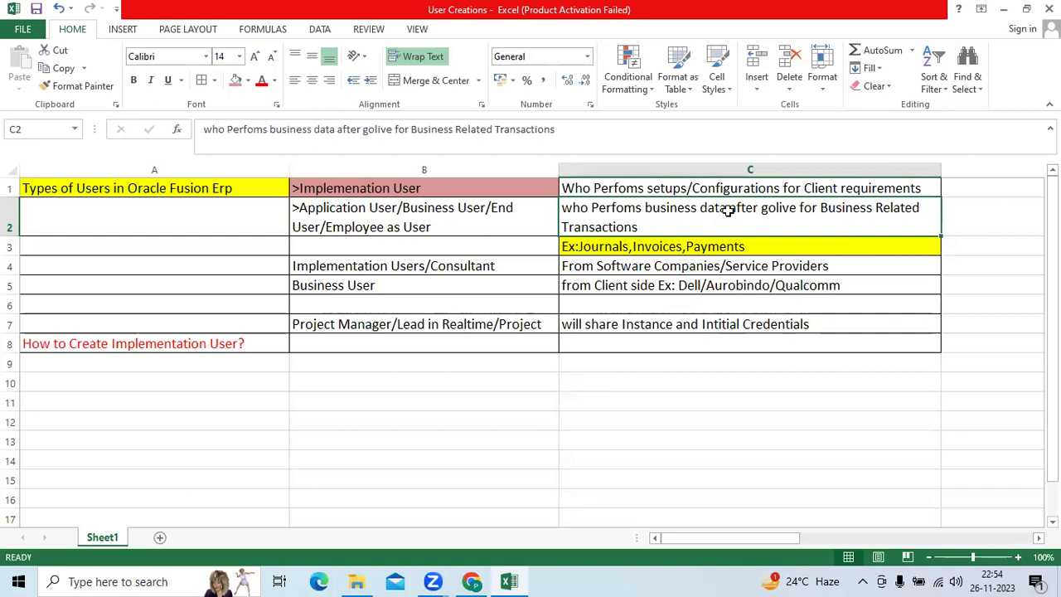
Append ' Entry' after 'data' in C2 so it reads 'business data Entry'.
{"action": "double_click", "coordinate": [729, 209]}
{"action": "type", "text": "Entry"}
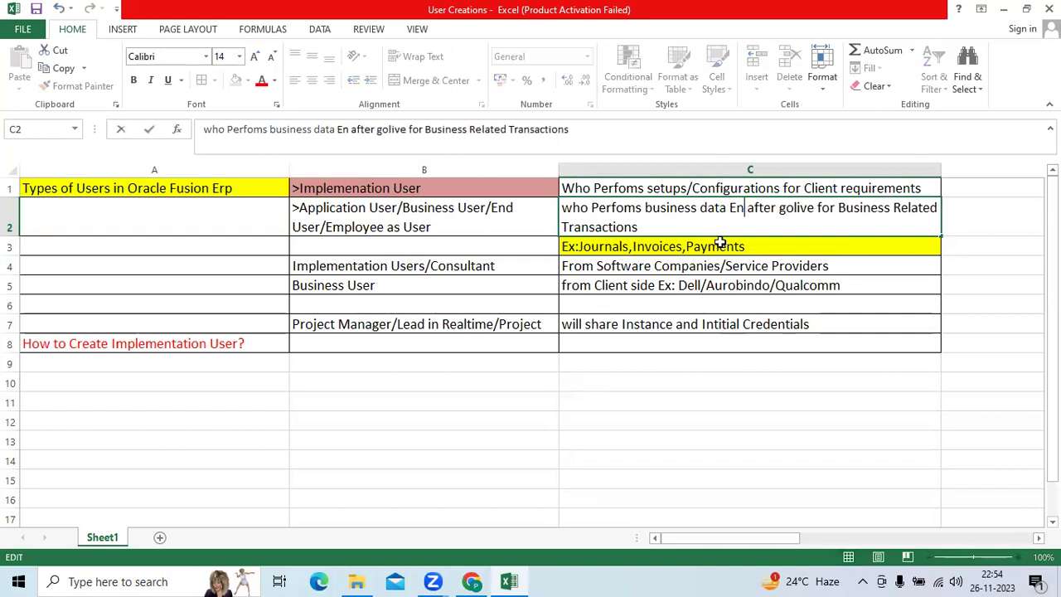
{"action": "key", "text": "ctrl+Return"}
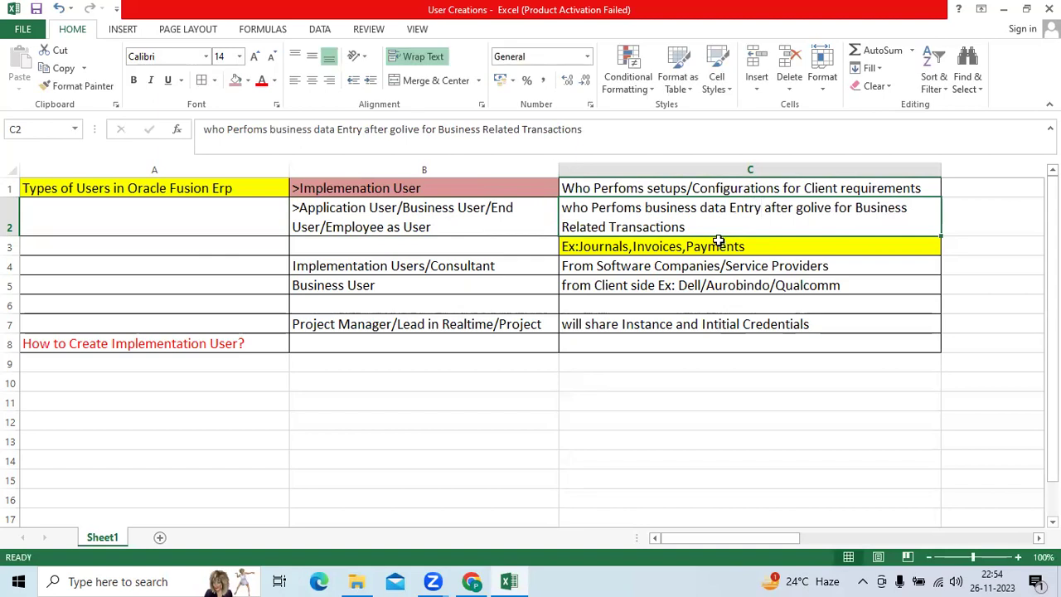
Review the example cells C3, B4, C4, B5, C5 and return to C2.
{"action": "left_click", "coordinate": [709, 248]}
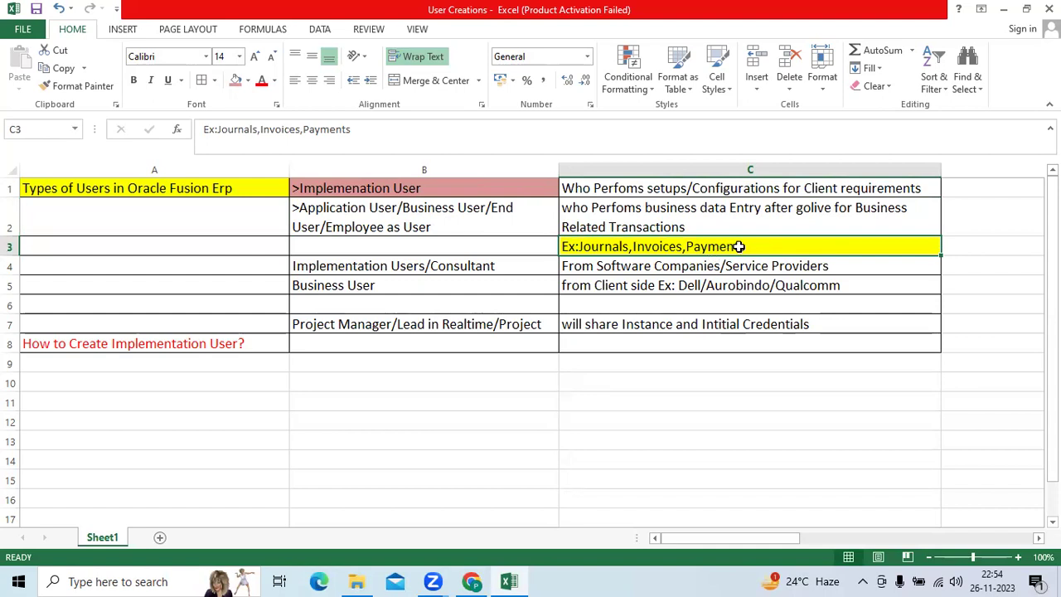
{"action": "left_click", "coordinate": [436, 260]}
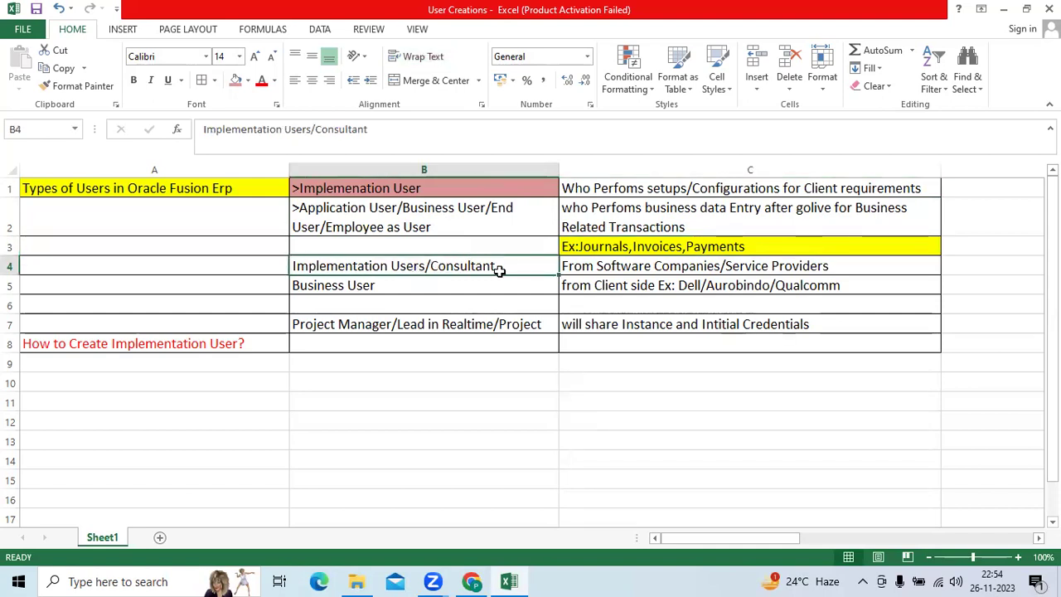
{"action": "left_click", "coordinate": [605, 271]}
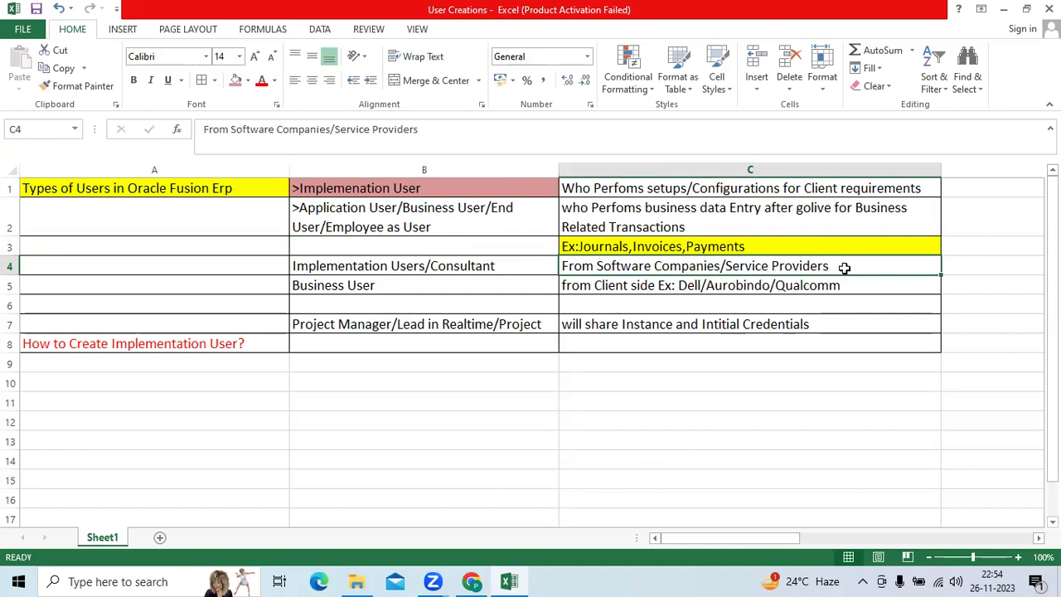
{"action": "left_click", "coordinate": [411, 287]}
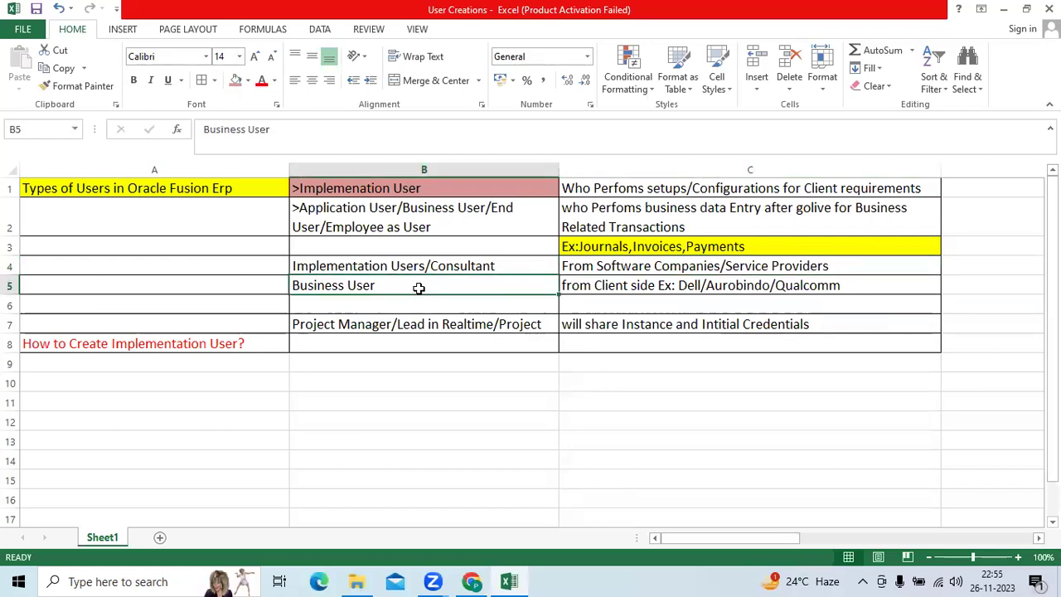
{"action": "left_click", "coordinate": [620, 280]}
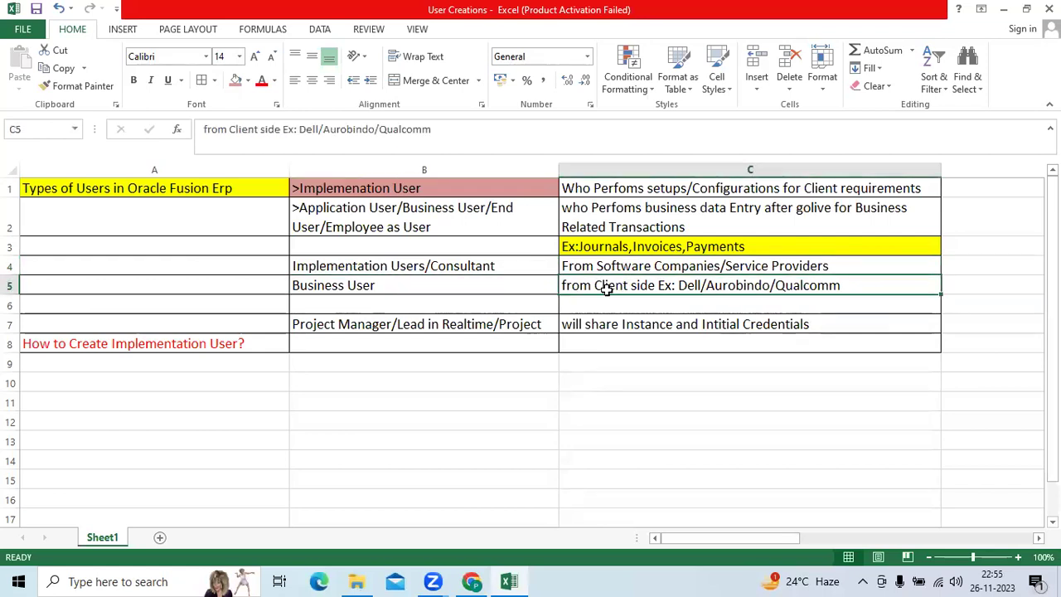
{"action": "left_click", "coordinate": [650, 225]}
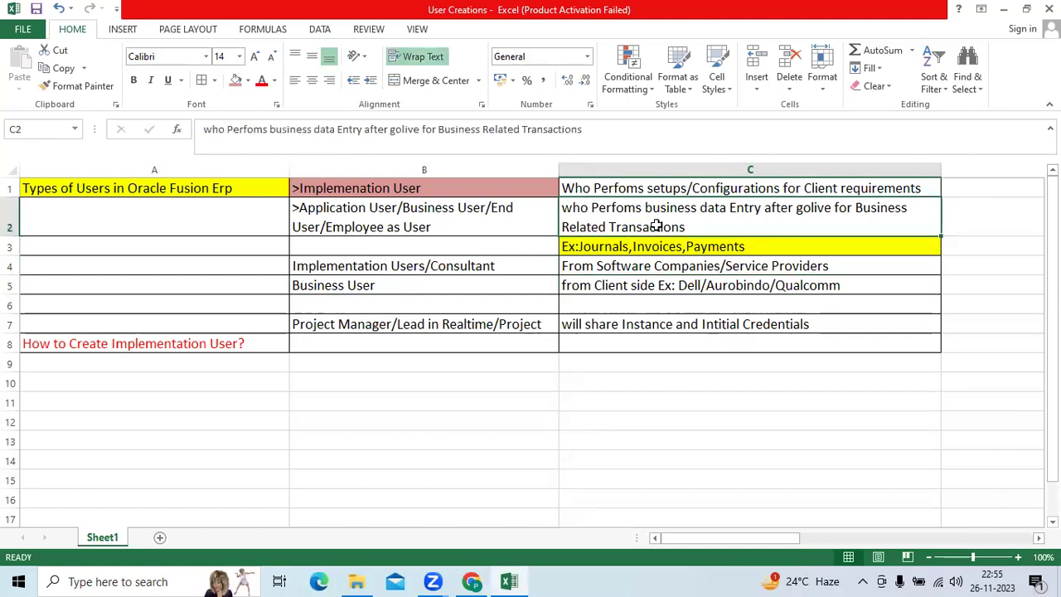
Highlight the word 'Dell' inside C5's client-side examples text, then deselect it.
{"action": "double_click", "coordinate": [680, 285]}
{"action": "left_click_drag", "start_coordinate": [678, 285], "coordinate": [703, 285]}
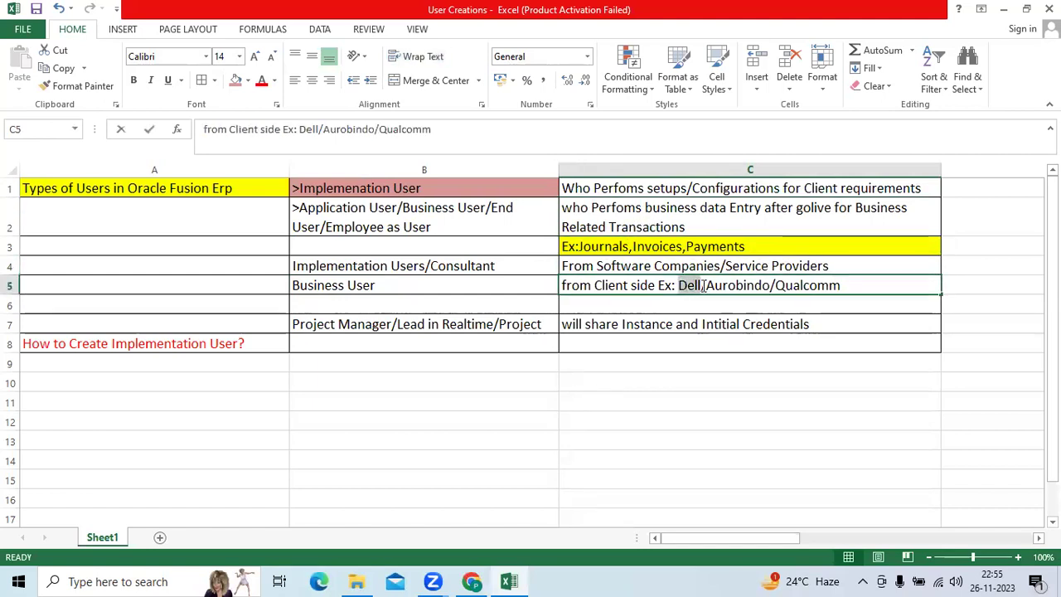
{"action": "double_click", "coordinate": [691, 286]}
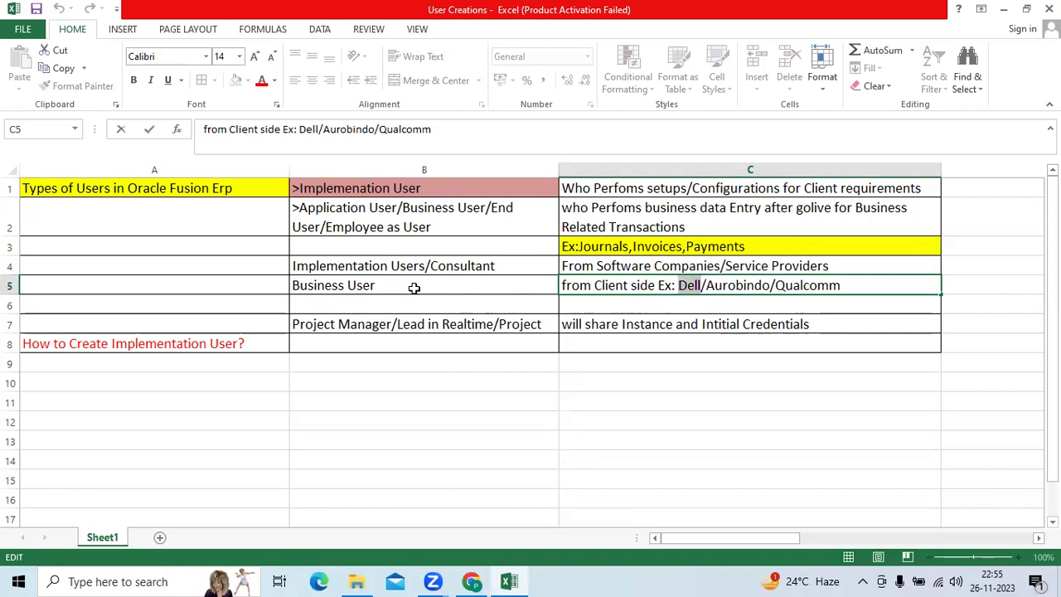
{"action": "left_click", "coordinate": [737, 286]}
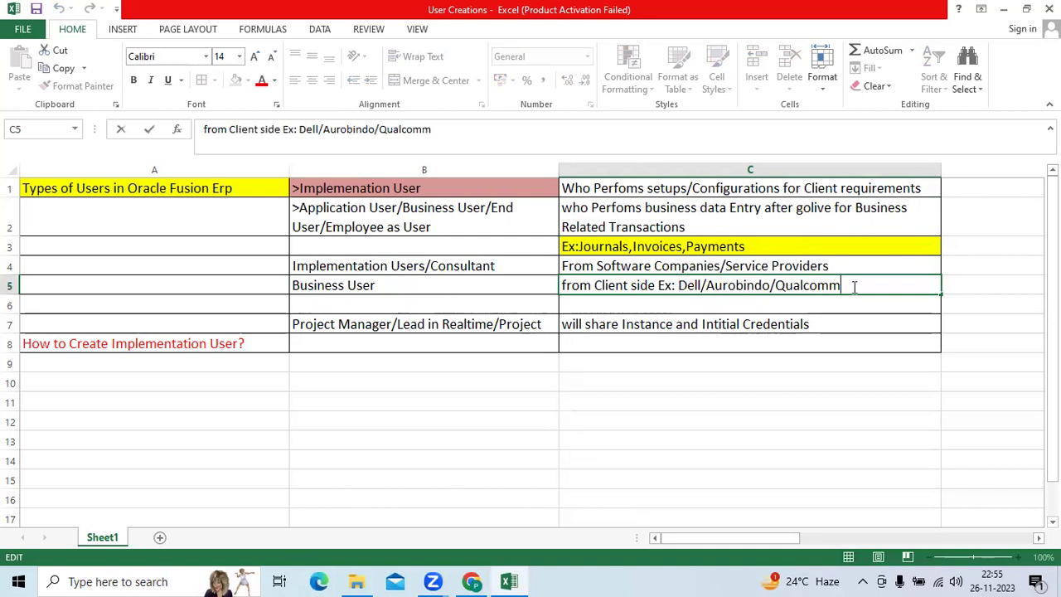
Review B7, the C7 credentials note and the How to Create Implementation User? heading, then switch to Oracle Fusion.
{"action": "left_click", "coordinate": [410, 321]}
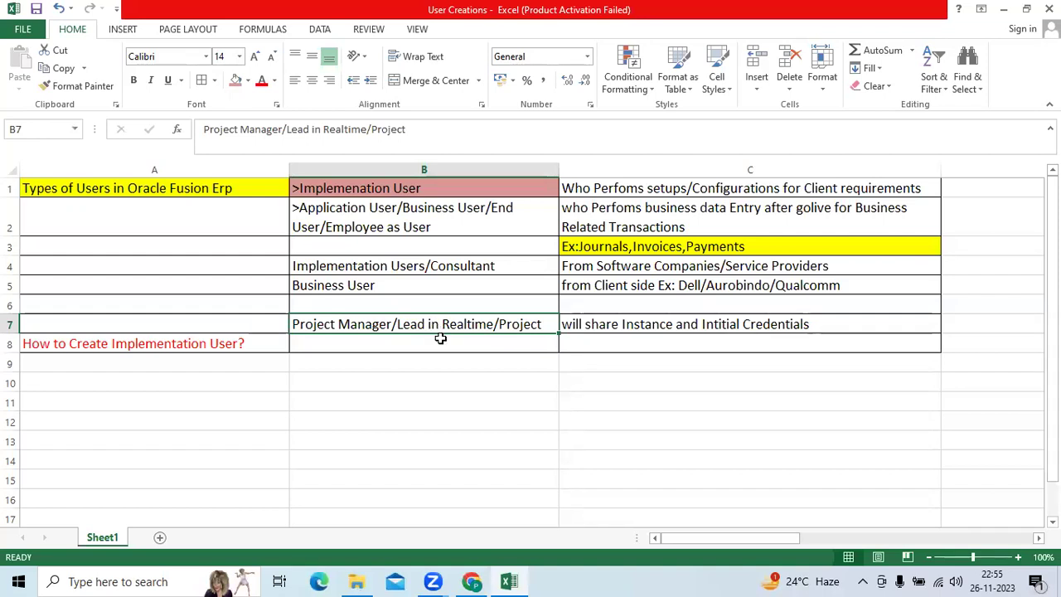
{"action": "left_click", "coordinate": [589, 323]}
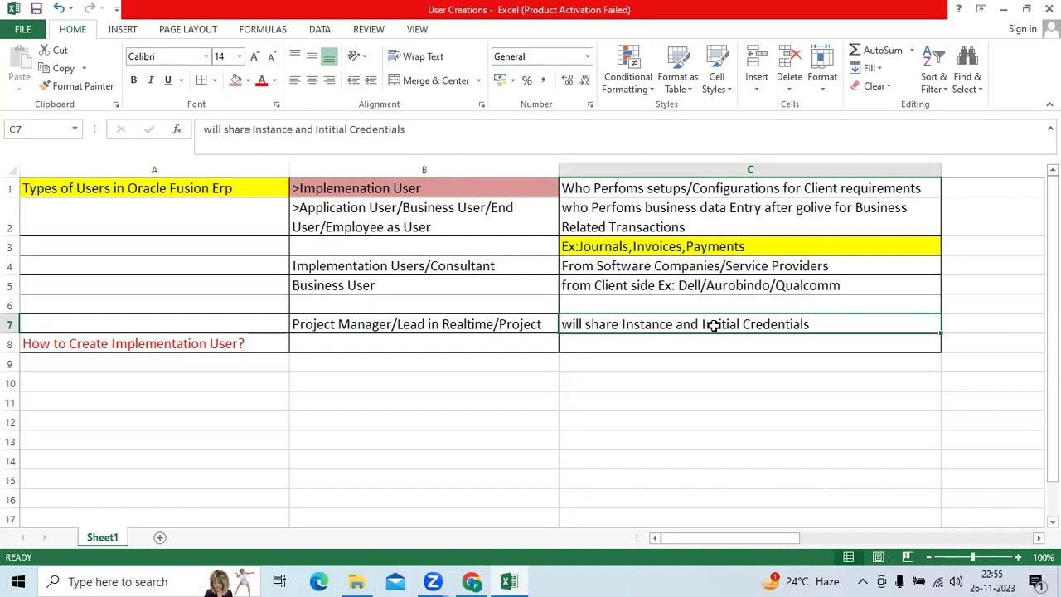
{"action": "left_click", "coordinate": [241, 341]}
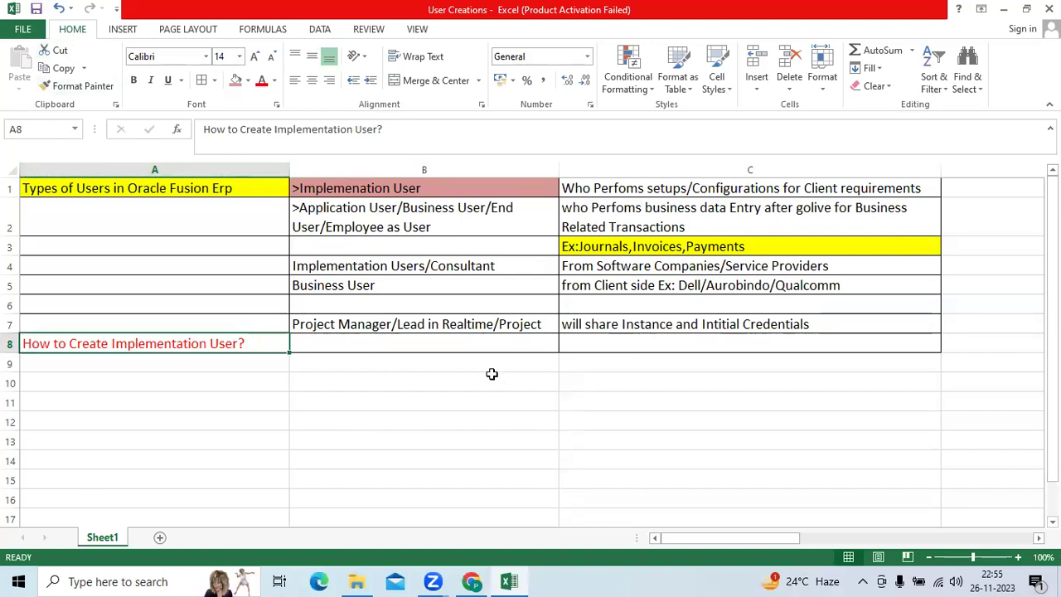
{"action": "left_click", "coordinate": [474, 580]}
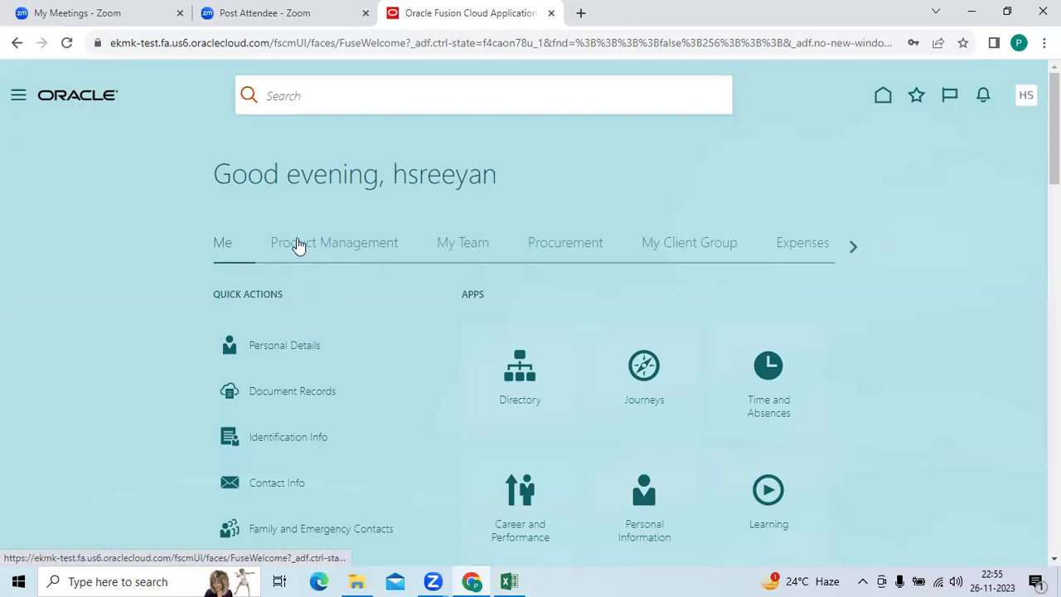
Open Security Console from the Navigator's Tools group.
{"action": "left_click", "coordinate": [262, 241]}
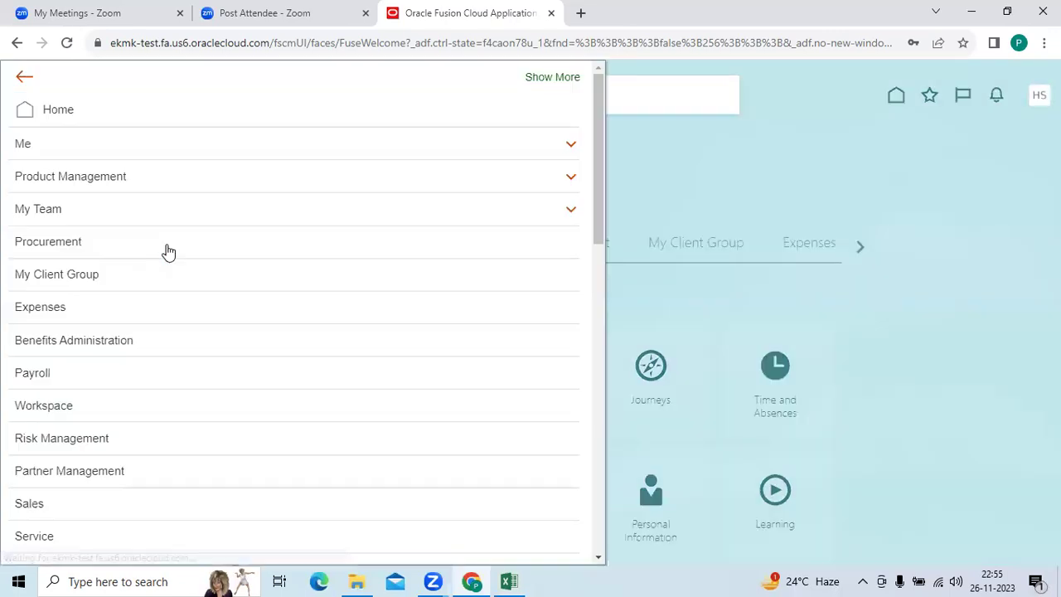
{"action": "scroll", "coordinate": [209, 286], "scroll_direction": "down", "scroll_amount": 10}
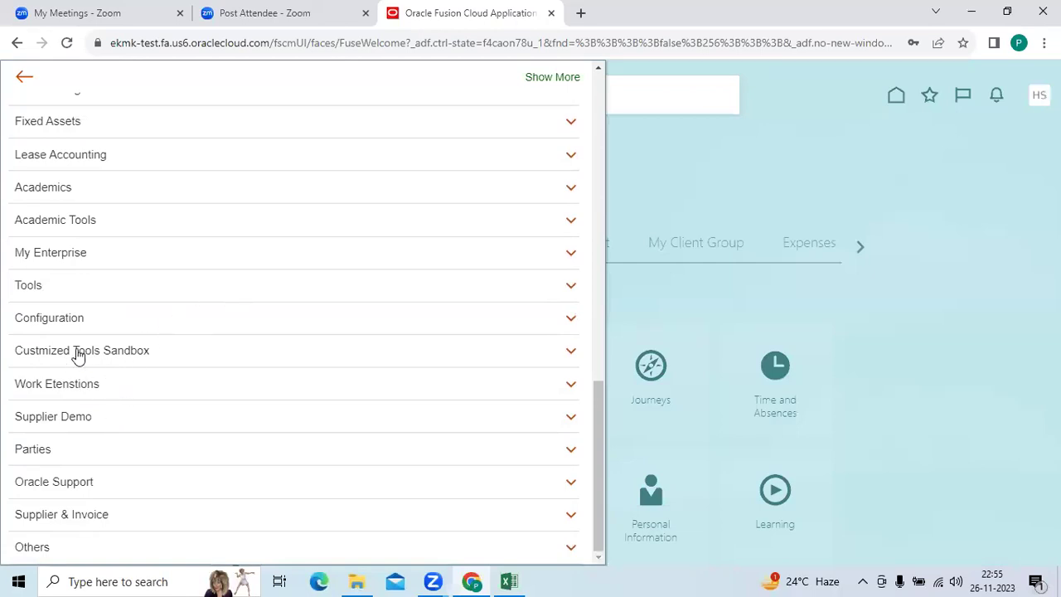
{"action": "left_click", "coordinate": [114, 290]}
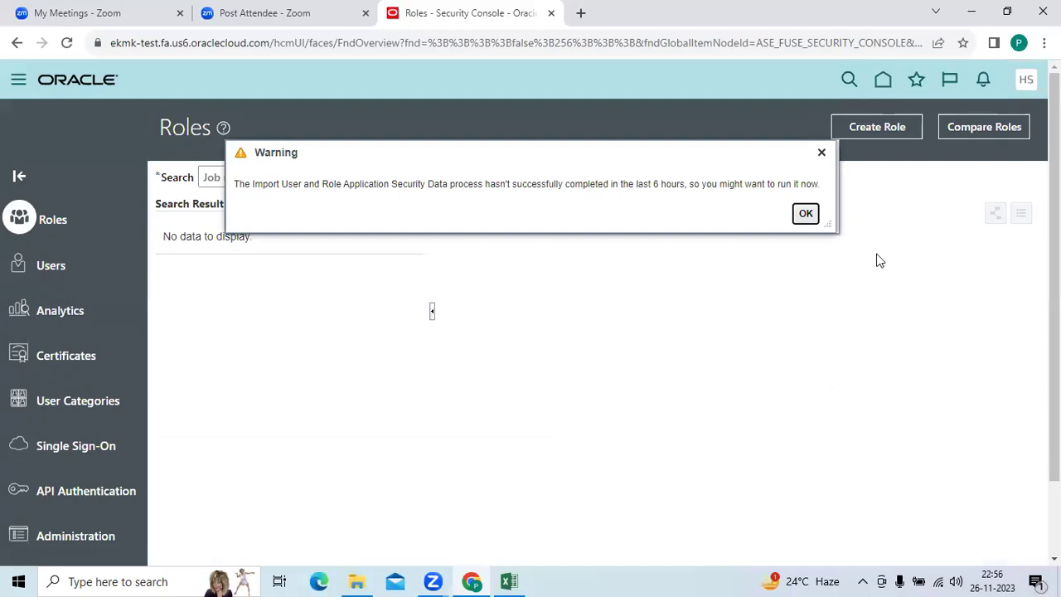
Acknowledge the security-data import warning and go to the Users section of the Security Console.
{"action": "left_click", "coordinate": [805, 213]}
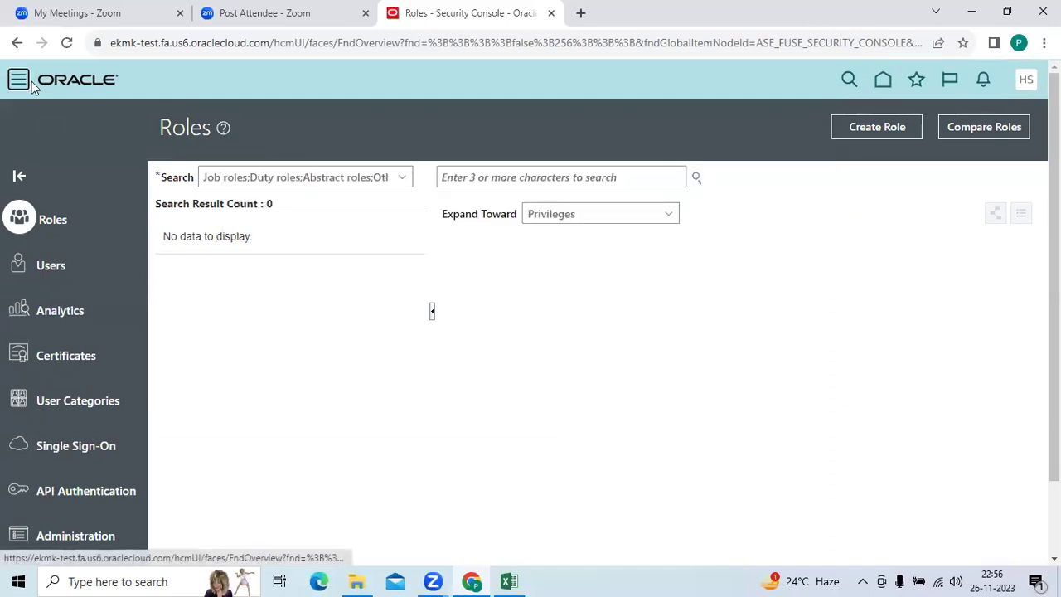
{"action": "scroll", "coordinate": [263, 310], "scroll_direction": "down", "scroll_amount": 1}
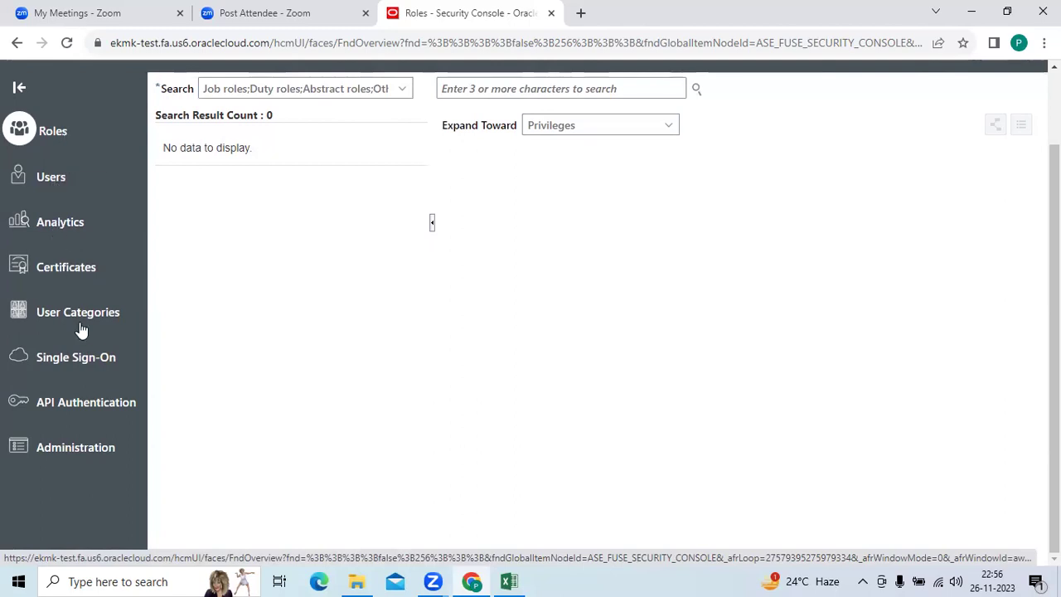
{"action": "scroll", "coordinate": [89, 373], "scroll_direction": "up", "scroll_amount": 1}
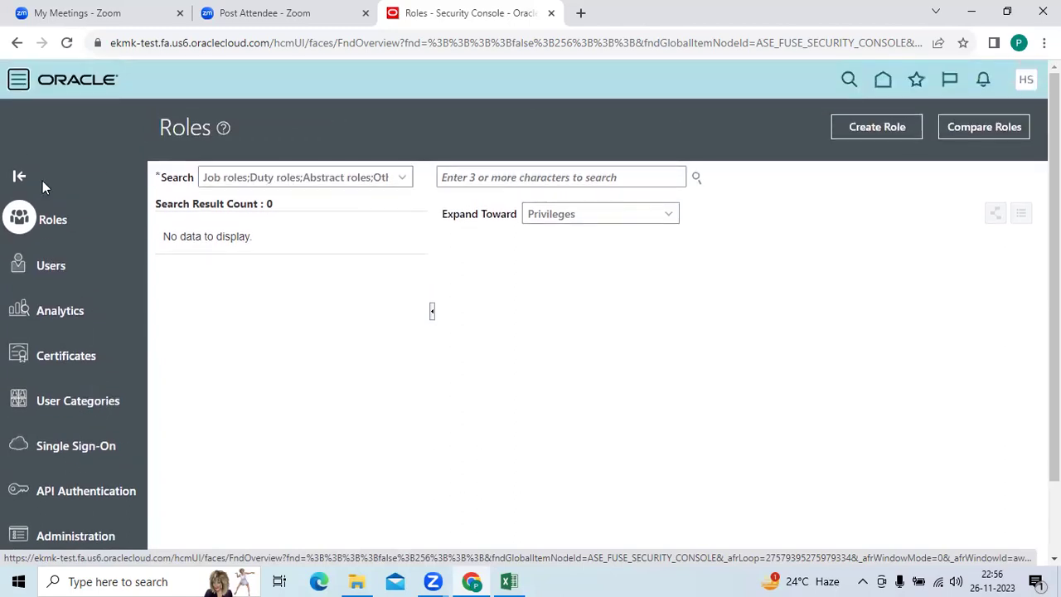
{"action": "scroll", "coordinate": [83, 381], "scroll_direction": "down", "scroll_amount": 1}
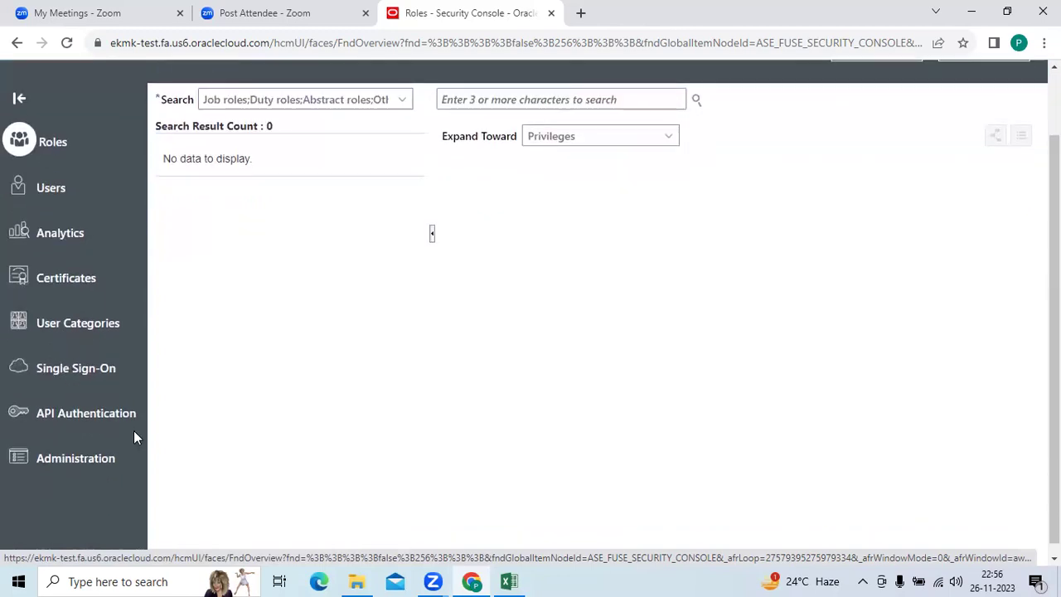
{"action": "scroll", "coordinate": [135, 435], "scroll_direction": "up", "scroll_amount": 1}
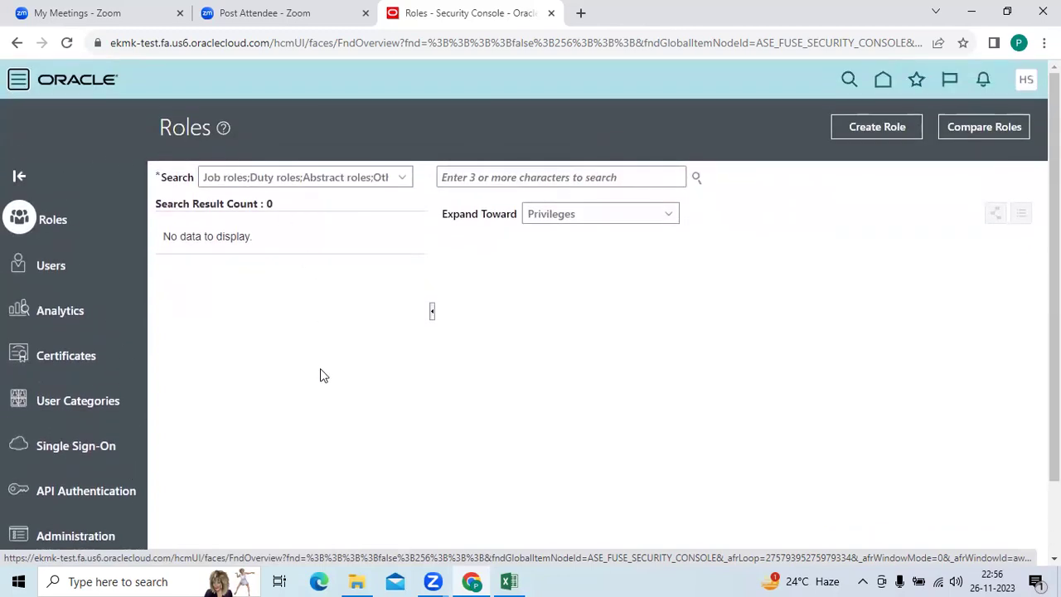
{"action": "left_click", "coordinate": [51, 267]}
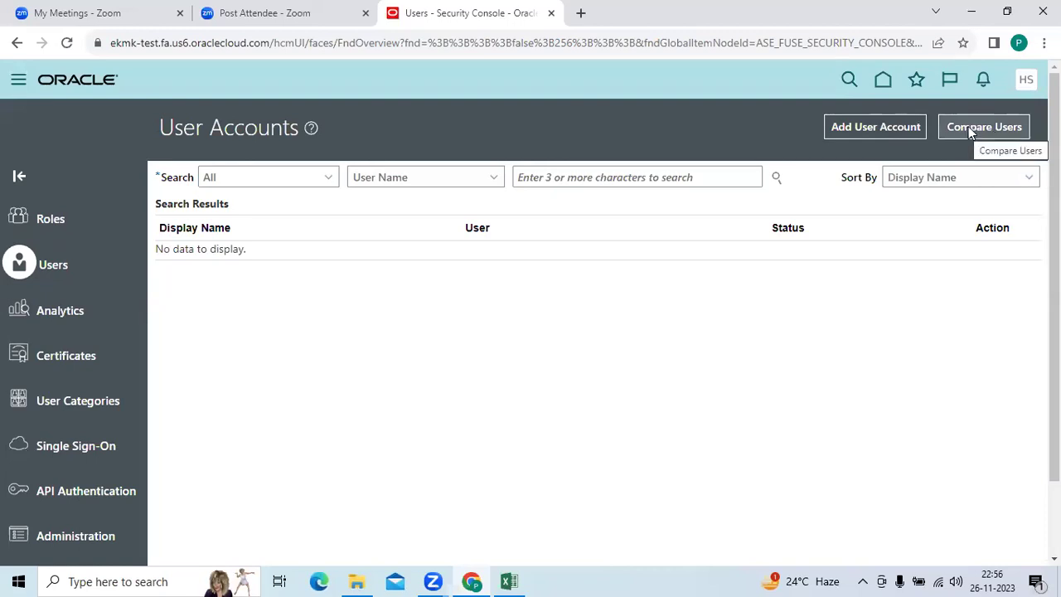
Use Add User Account on the User Accounts page to get a blank new-user form.
{"action": "left_click", "coordinate": [567, 178]}
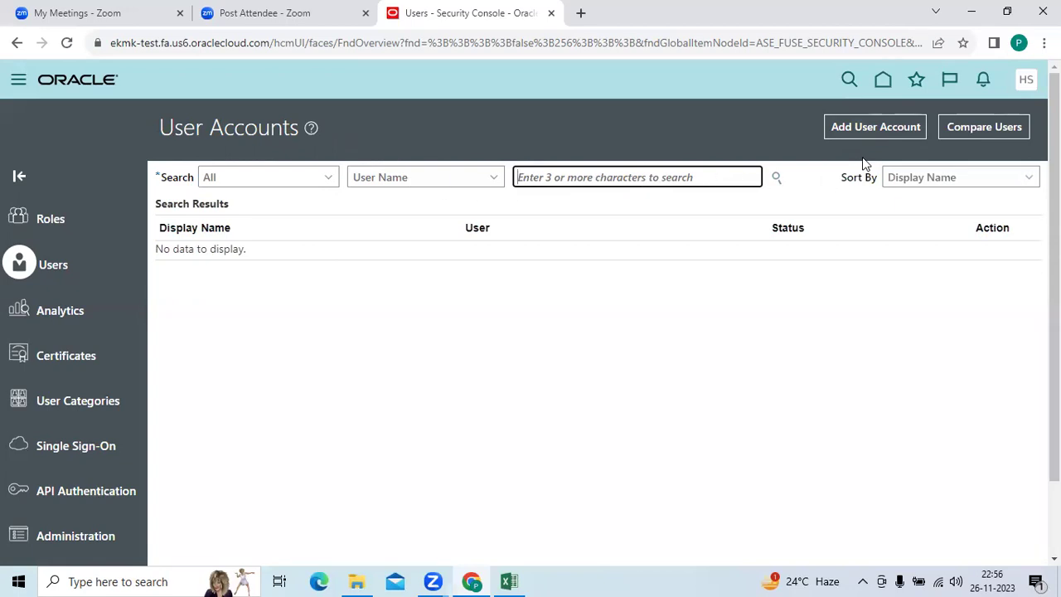
{"action": "left_click", "coordinate": [874, 129]}
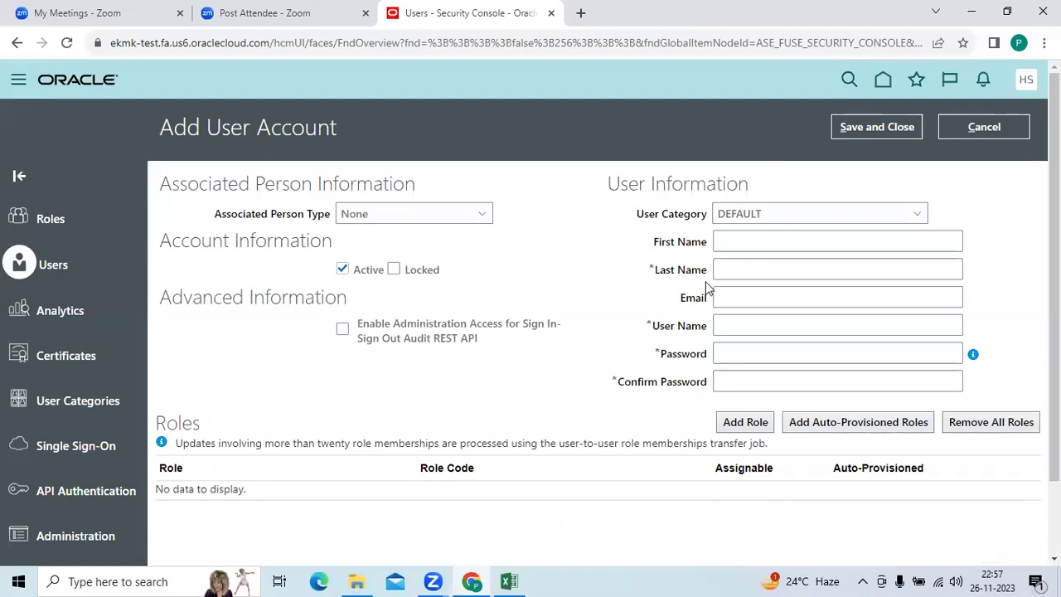
{"action": "scroll", "coordinate": [682, 336], "scroll_direction": "down", "scroll_amount": 2}
{"action": "scroll", "coordinate": [508, 256], "scroll_direction": "up", "scroll_amount": 2}
{"action": "left_click_drag", "start_coordinate": [651, 267], "coordinate": [705, 271]}
{"action": "left_click", "coordinate": [681, 291]}
{"action": "left_click", "coordinate": [412, 217]}
{"action": "left_click", "coordinate": [278, 218]}
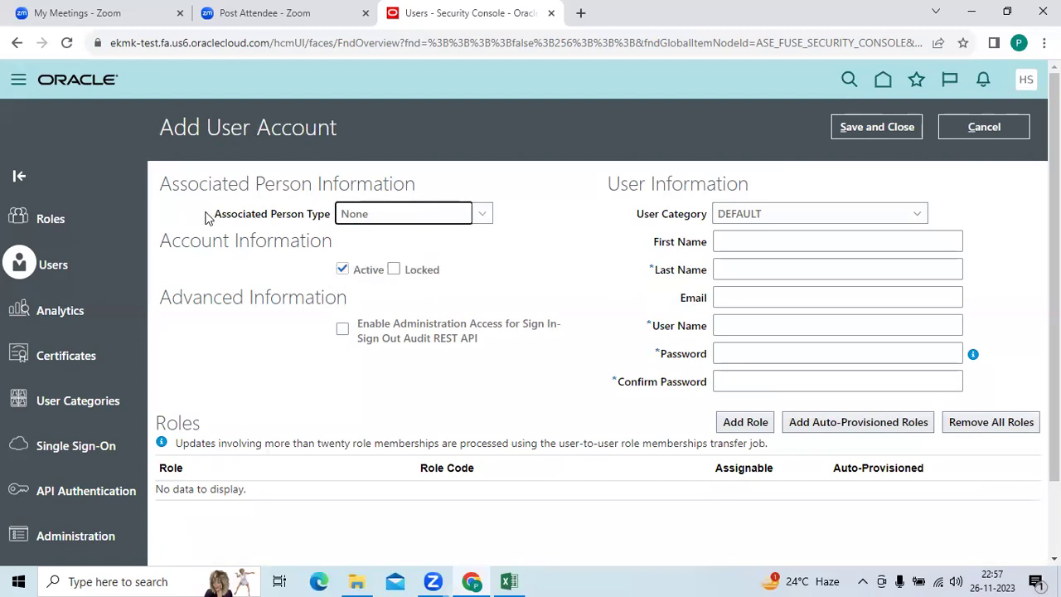
{"action": "left_click_drag", "start_coordinate": [214, 214], "coordinate": [338, 225]}
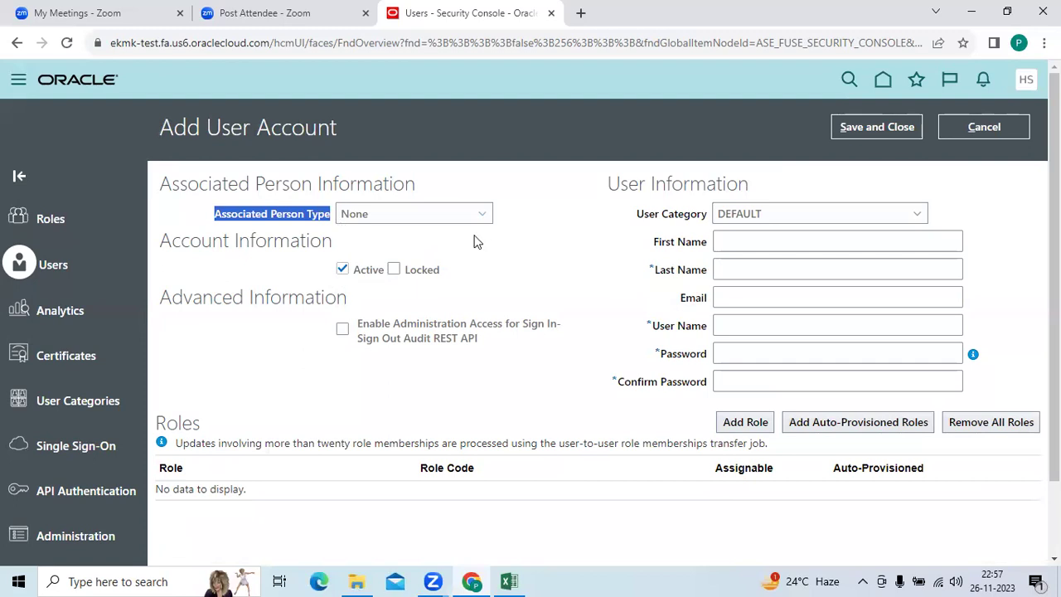
{"action": "left_click", "coordinate": [783, 219]}
{"action": "left_click", "coordinate": [648, 218]}
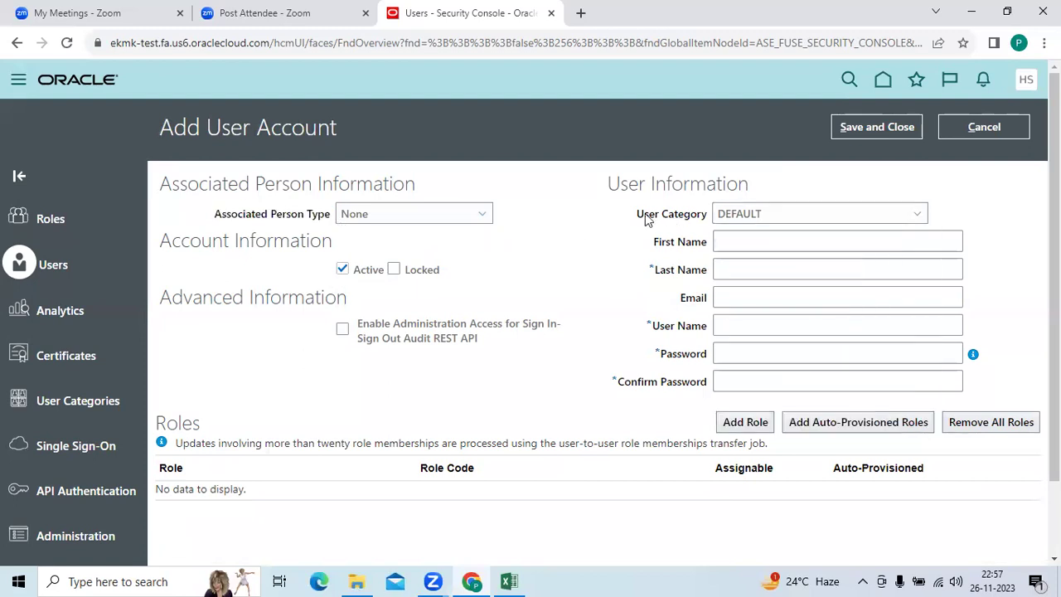
{"action": "left_click_drag", "start_coordinate": [636, 214], "coordinate": [685, 219]}
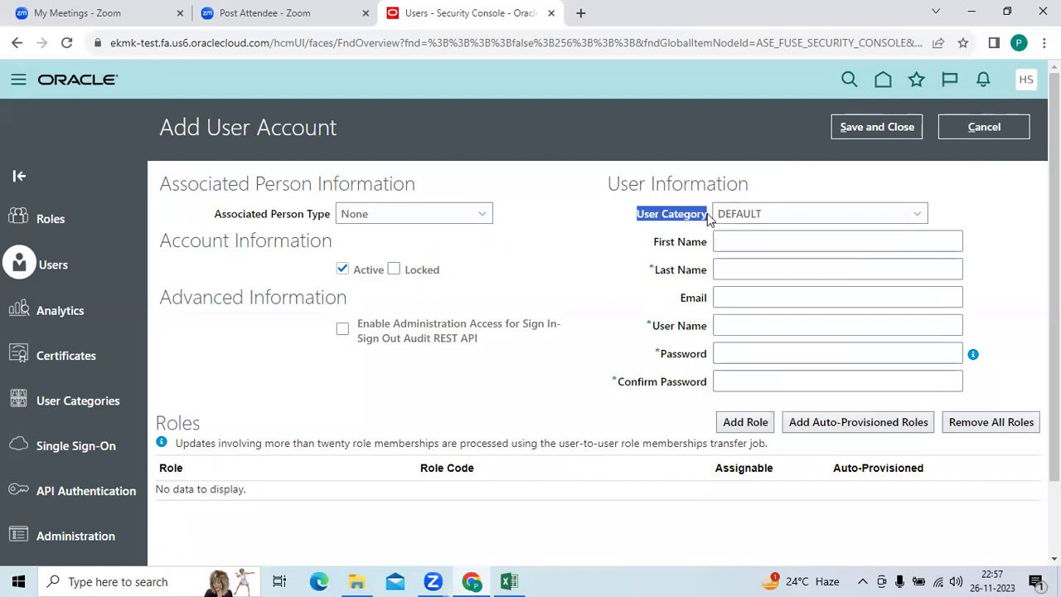
{"action": "left_click", "coordinate": [758, 215]}
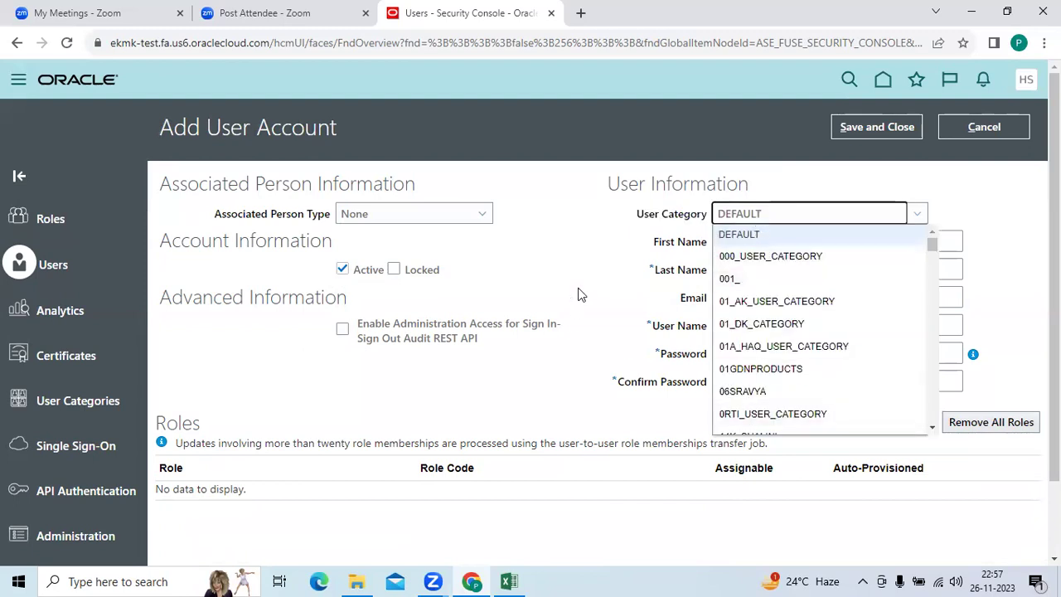
{"action": "left_click", "coordinate": [613, 254]}
{"action": "left_click", "coordinate": [748, 241]}
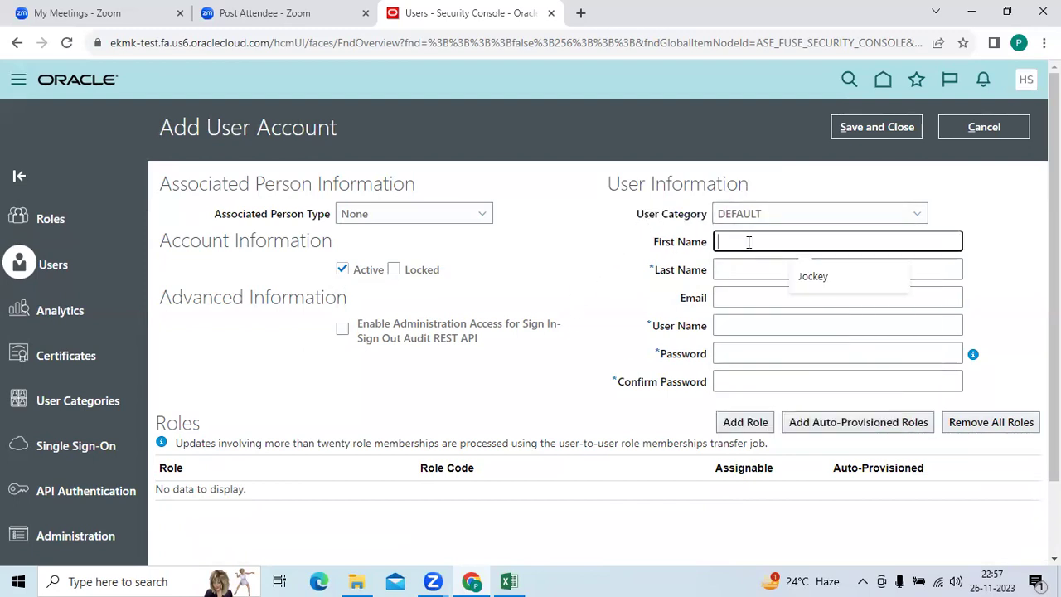
Enter the new user's first name, last name and e-mail address.
{"action": "left_click", "coordinate": [735, 268]}
{"action": "left_click", "coordinate": [747, 242]}
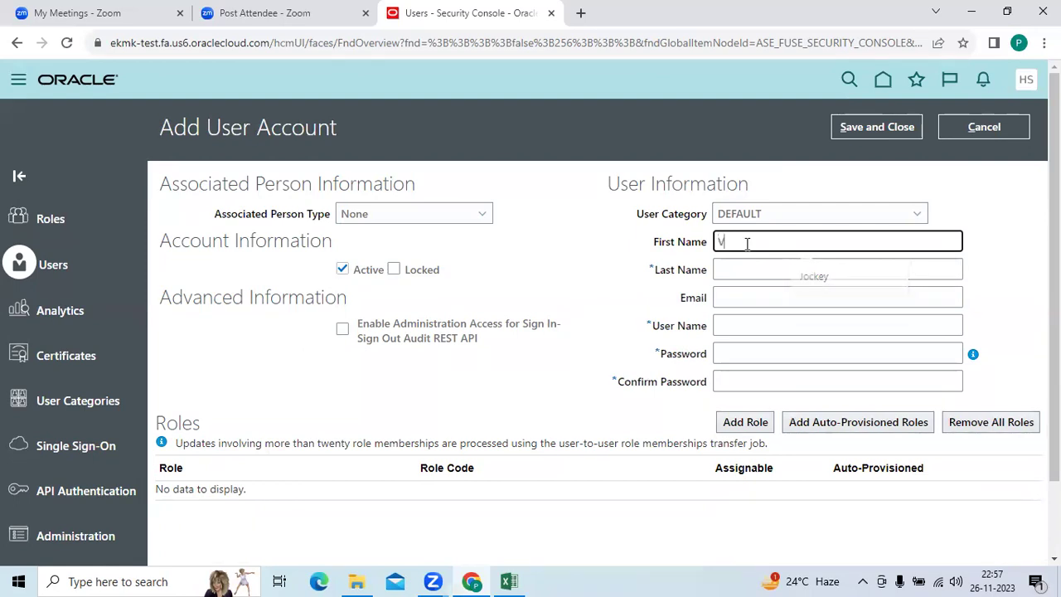
{"action": "key", "text": "Tab"}
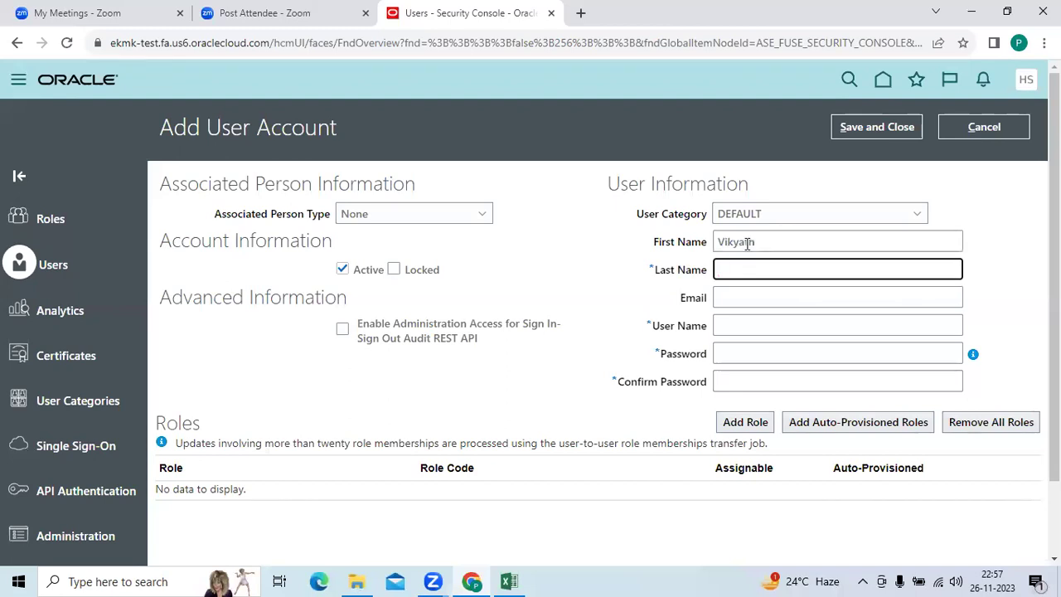
{"action": "key", "text": "Tab"}
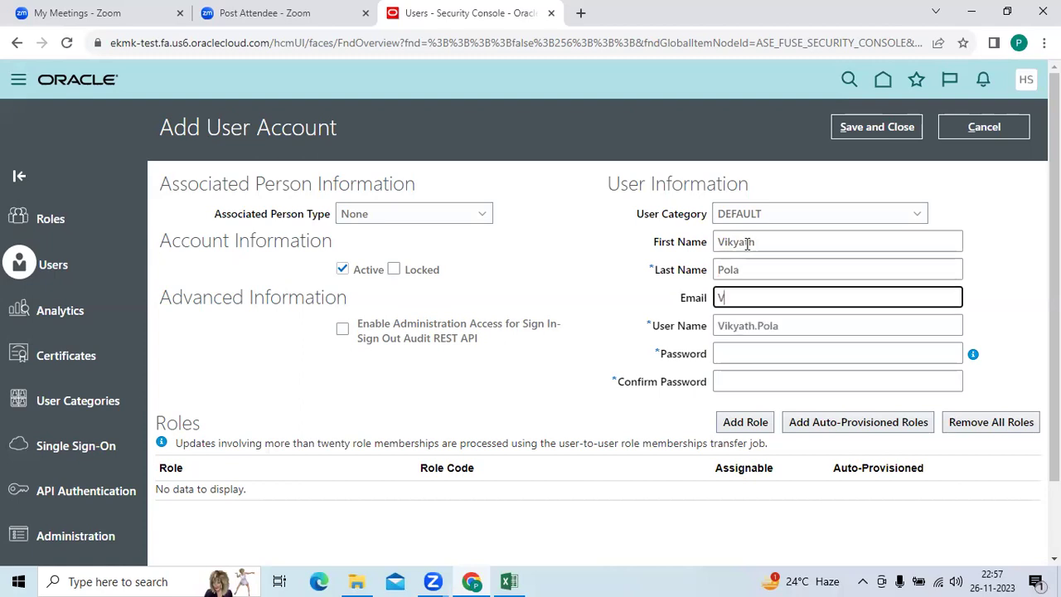
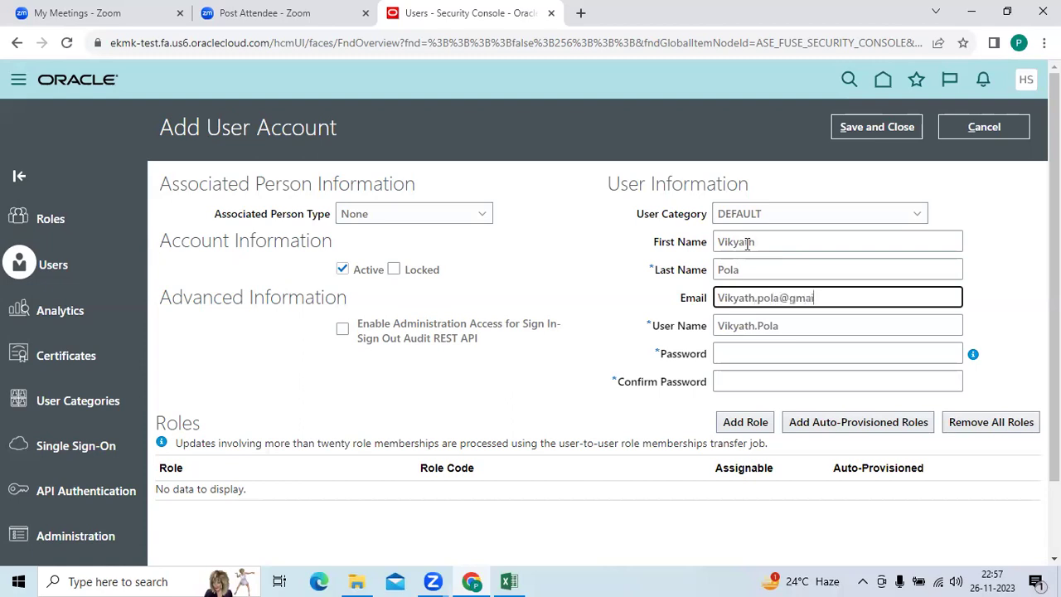
Replace the suggested user name with a shortened one and begin entering the password.
{"action": "key", "text": "Tab"}
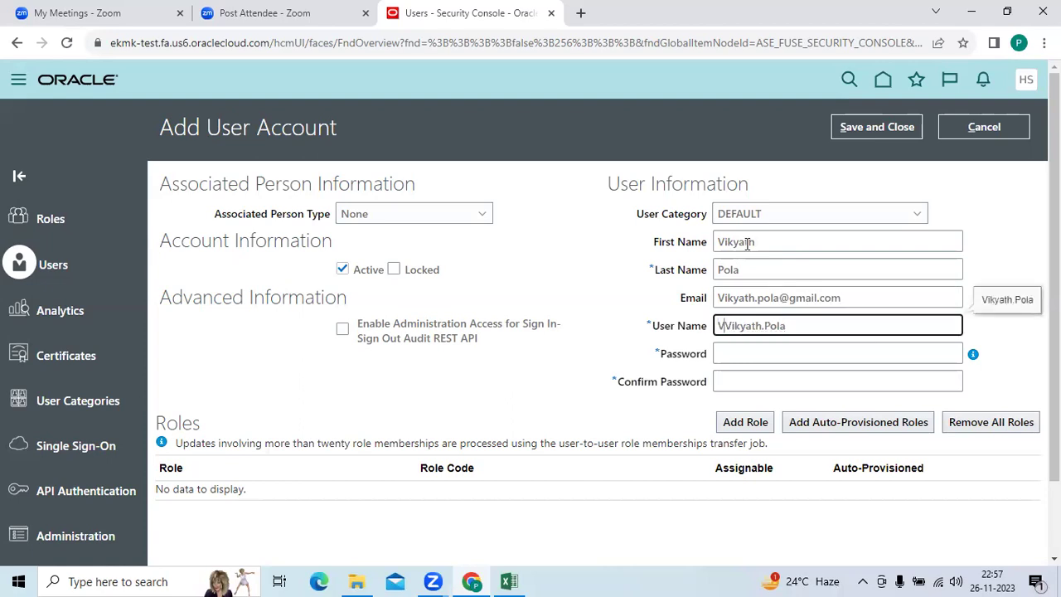
{"action": "key", "text": "Delete"}
{"action": "key", "text": "Delete"}
{"action": "key", "text": "Delete"}
{"action": "key", "text": "Delete"}
{"action": "key", "text": "Delete"}
{"action": "key", "text": "Delete"}
{"action": "key", "text": "Delete"}
{"action": "key", "text": "Delete"}
{"action": "key", "text": "Delete"}
{"action": "key", "text": "Delete"}
{"action": "key", "text": "Delete"}
{"action": "key", "text": "Delete"}
{"action": "key", "text": "Tab"}
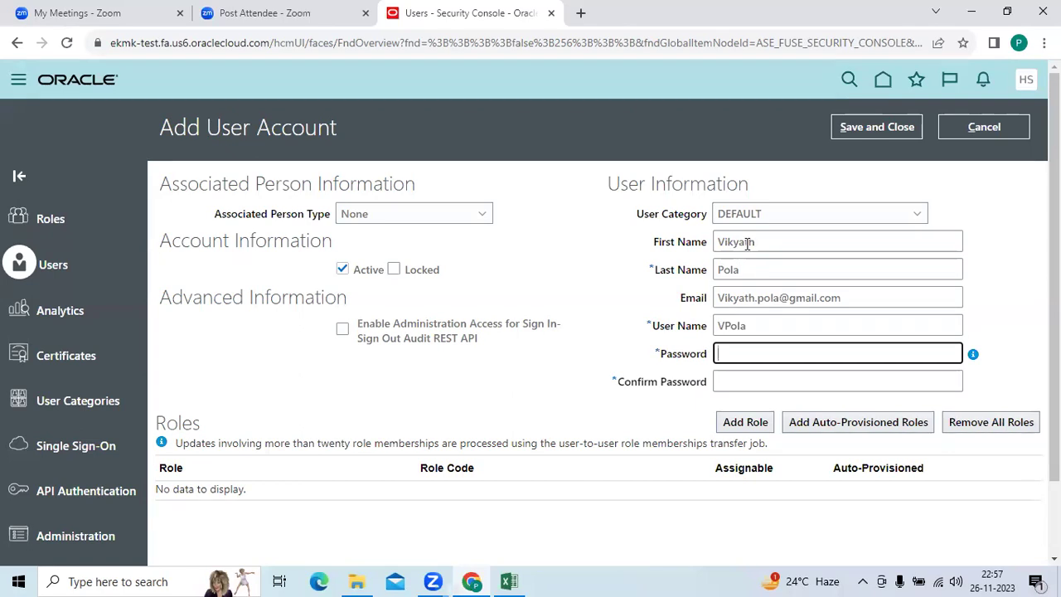
{"action": "type", "text": "••"}
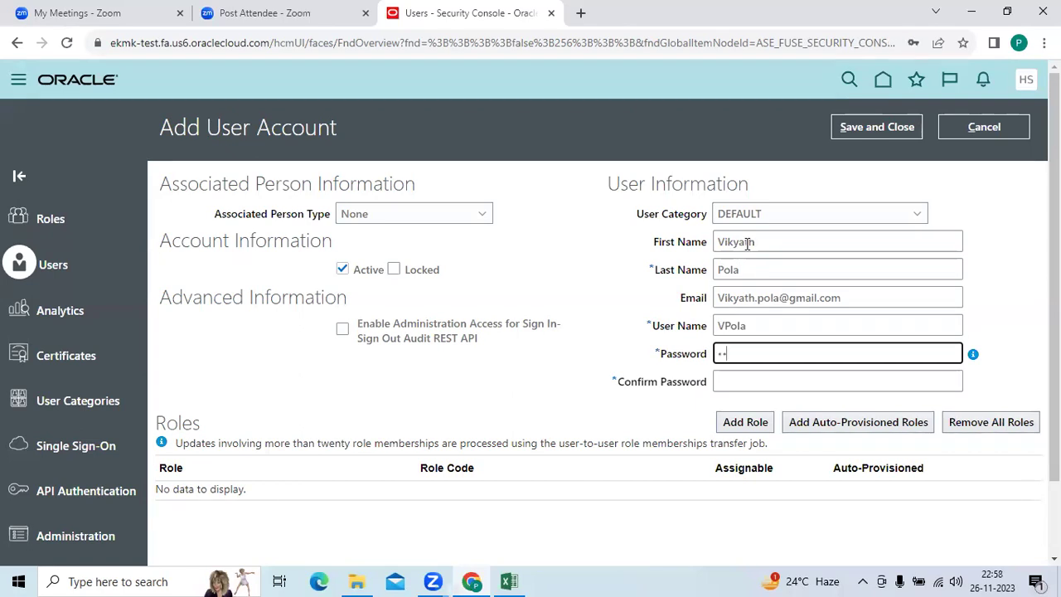
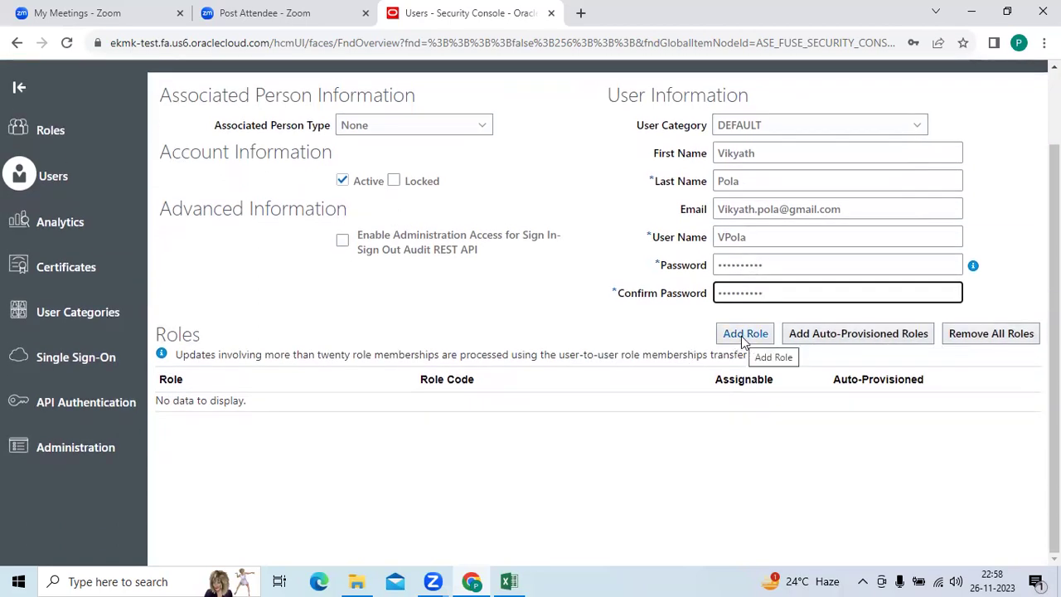
Search for and select the Application Implementation Consultant role for the new user.
{"action": "scroll", "coordinate": [741, 335], "scroll_direction": "up", "scroll_amount": 2}
{"action": "scroll", "coordinate": [753, 253], "scroll_direction": "down", "scroll_amount": 2}
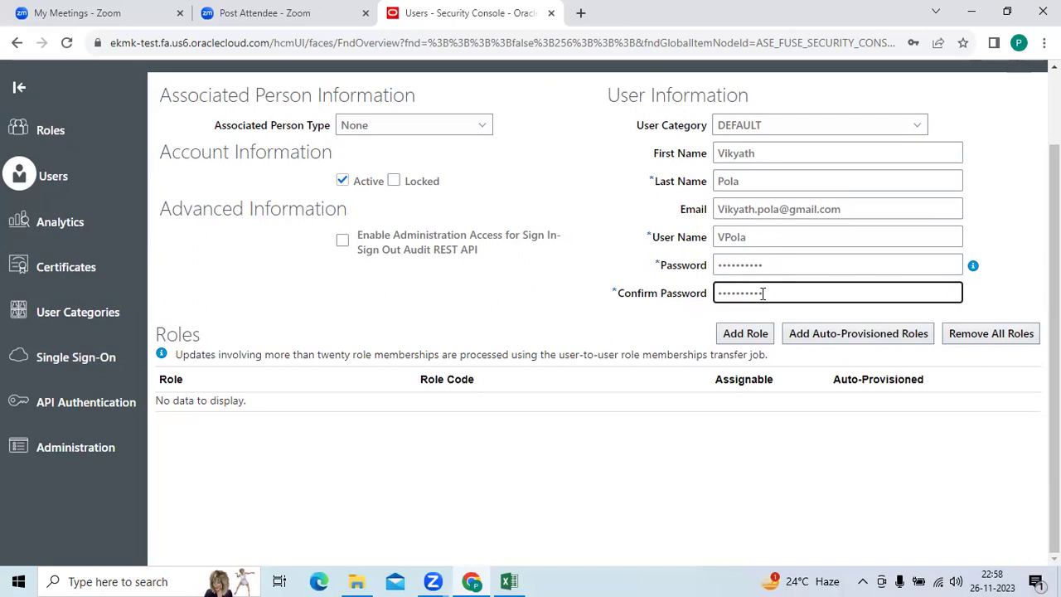
{"action": "left_click", "coordinate": [756, 332]}
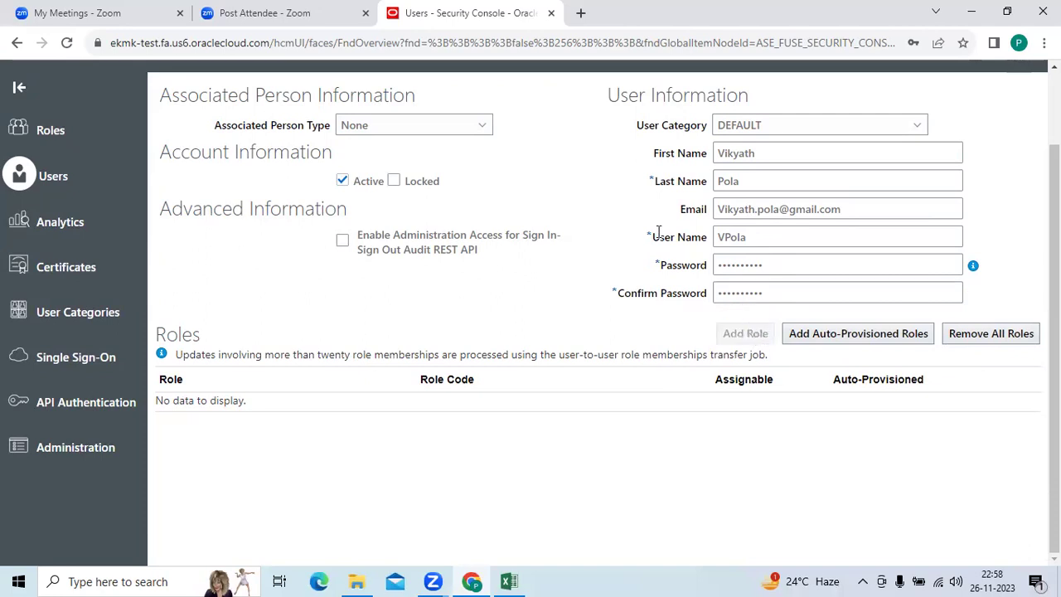
{"action": "left_click", "coordinate": [485, 158]}
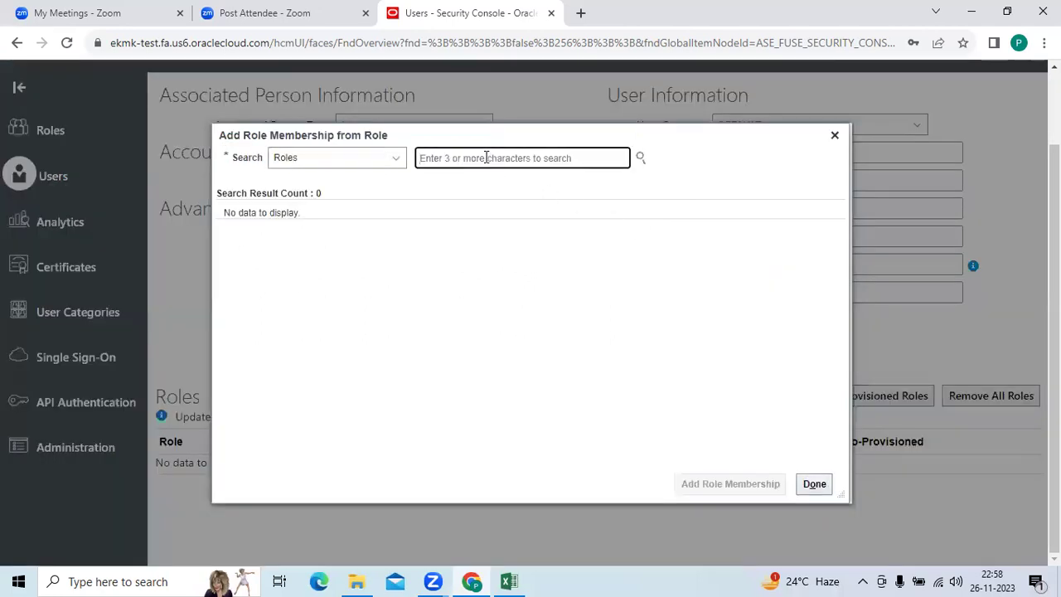
{"action": "type", "text": "Ap"}
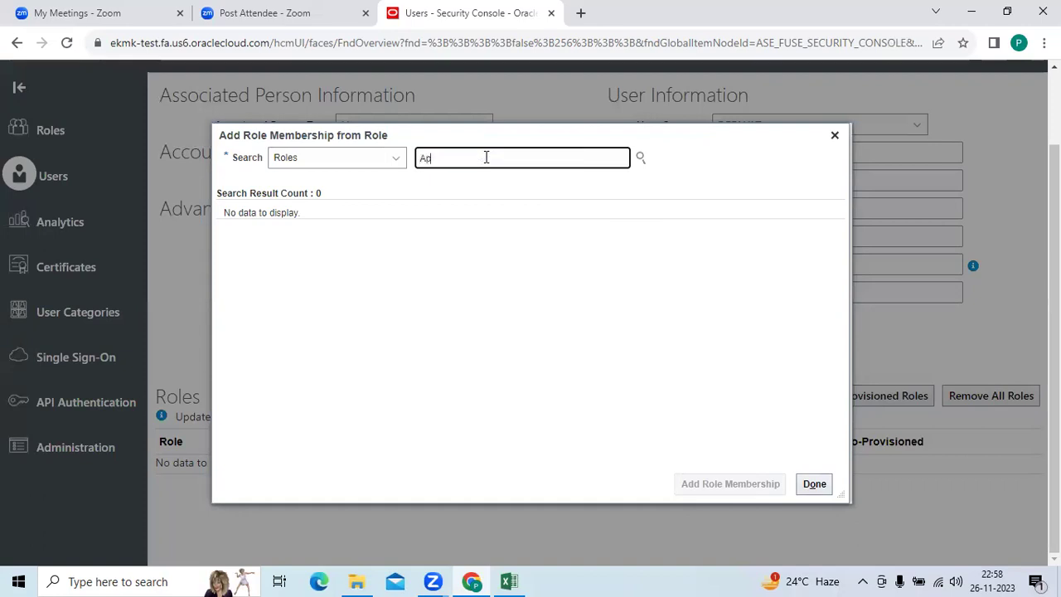
{"action": "type", "text": "plication"}
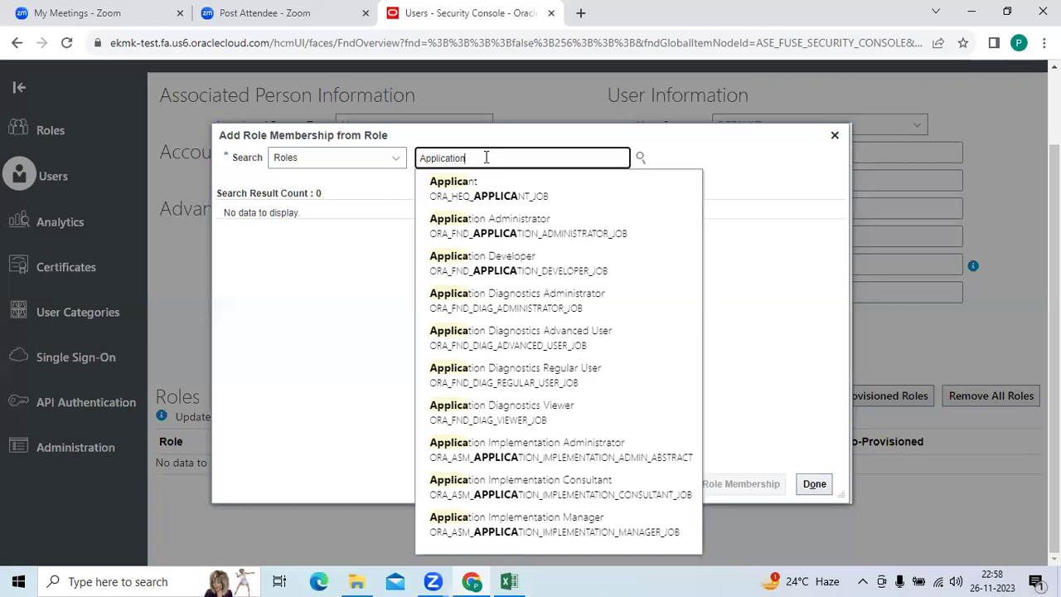
{"action": "type", "text": " Imp"}
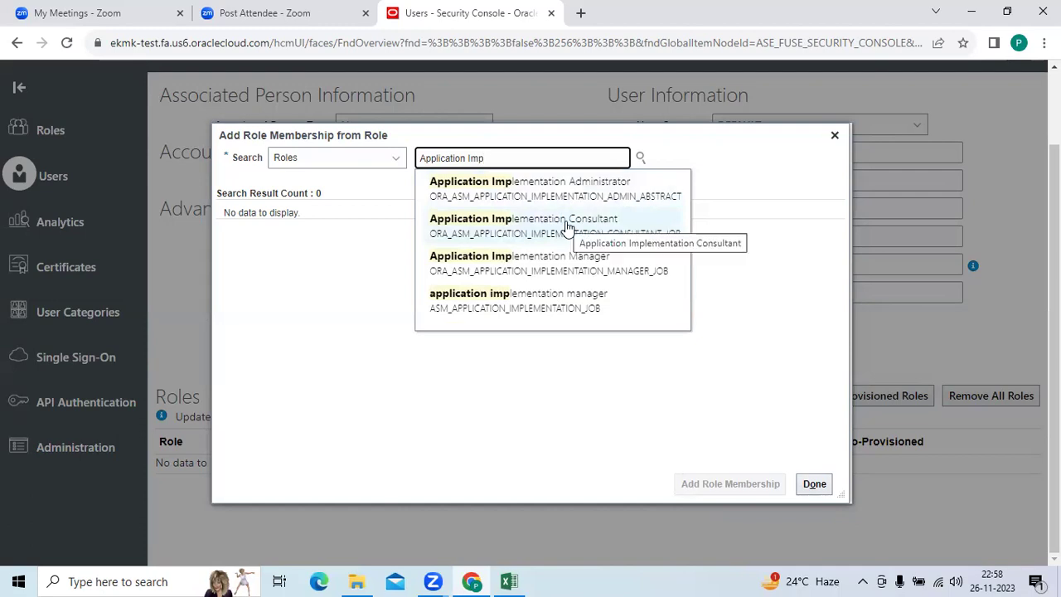
{"action": "left_click", "coordinate": [564, 226]}
Copy the role name into Excel cell B9, then add the role membership to the user.
{"action": "left_click_drag", "start_coordinate": [578, 158], "coordinate": [418, 160]}
{"action": "key", "text": "ctrl+c"}
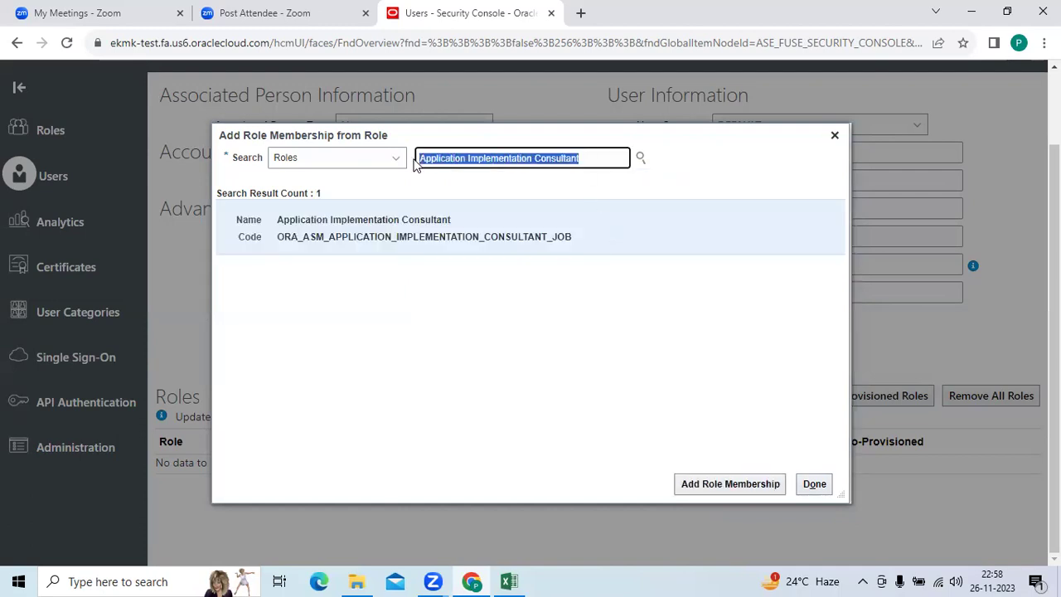
{"action": "left_click", "coordinate": [509, 581]}
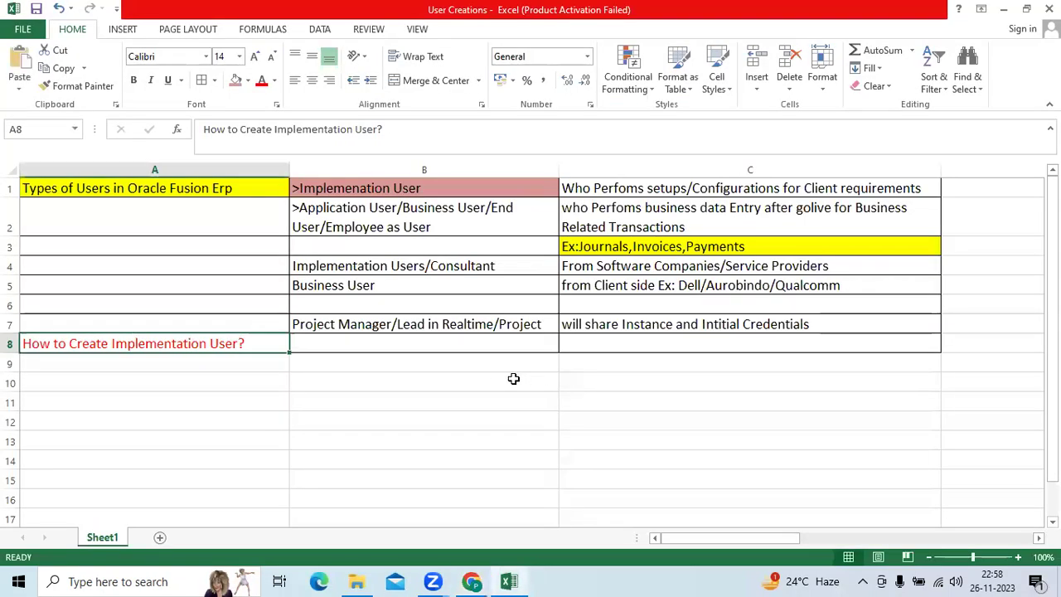
{"action": "left_click", "coordinate": [495, 361]}
{"action": "key", "text": "ctrl+v"}
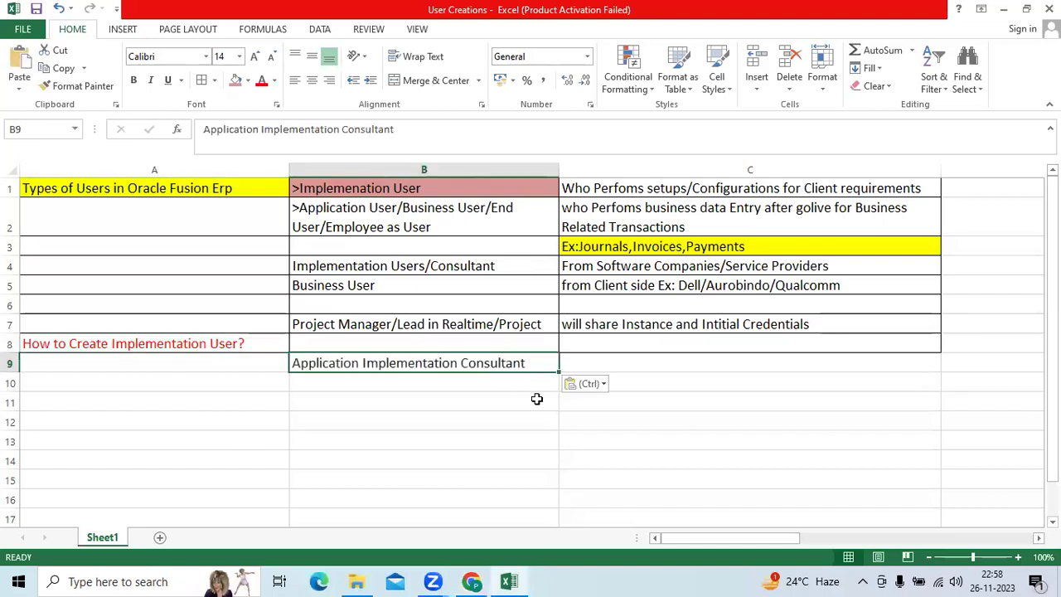
{"action": "key", "text": "alt+Tab"}
{"action": "left_click", "coordinate": [602, 240]}
{"action": "left_click", "coordinate": [721, 483]}
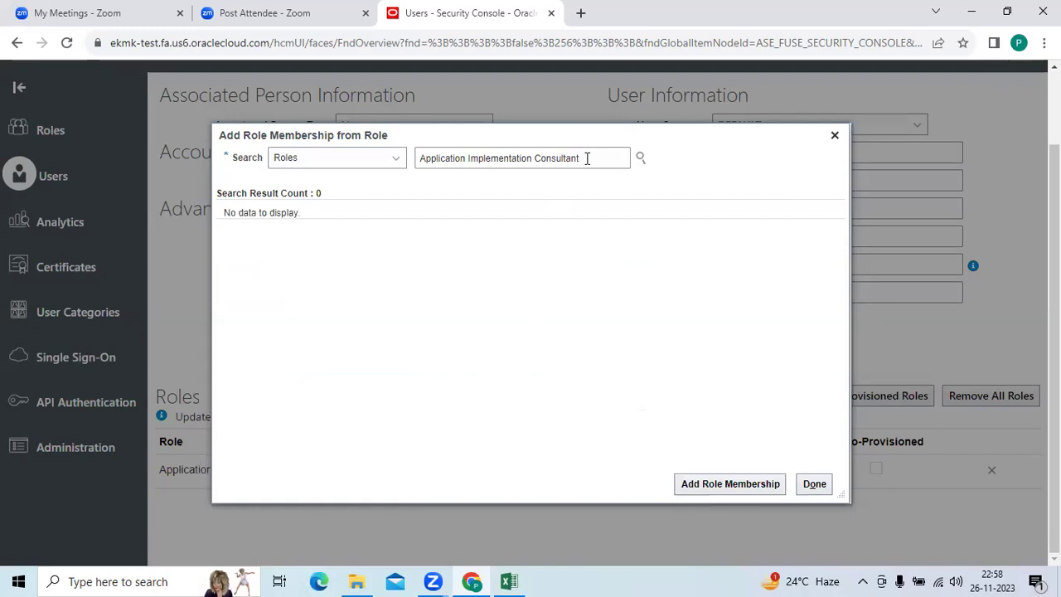
Replace the role search with 'IT s' and select IT Security Manager.
{"action": "left_click_drag", "start_coordinate": [585, 158], "coordinate": [406, 162]}
{"action": "key", "text": "BackSpace"}
{"action": "type", "text": "IT s"}
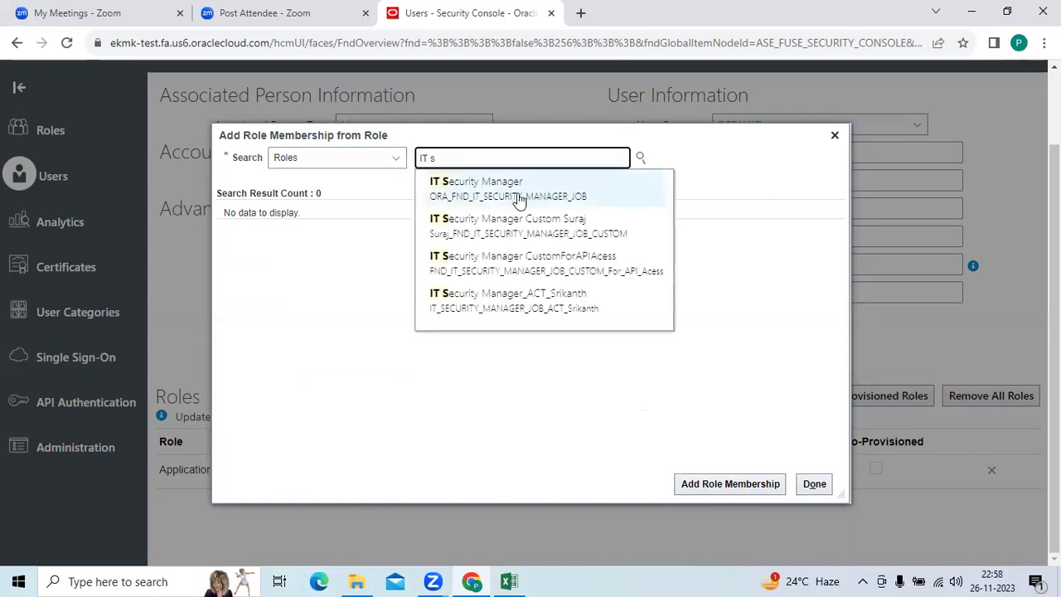
{"action": "left_click", "coordinate": [519, 201]}
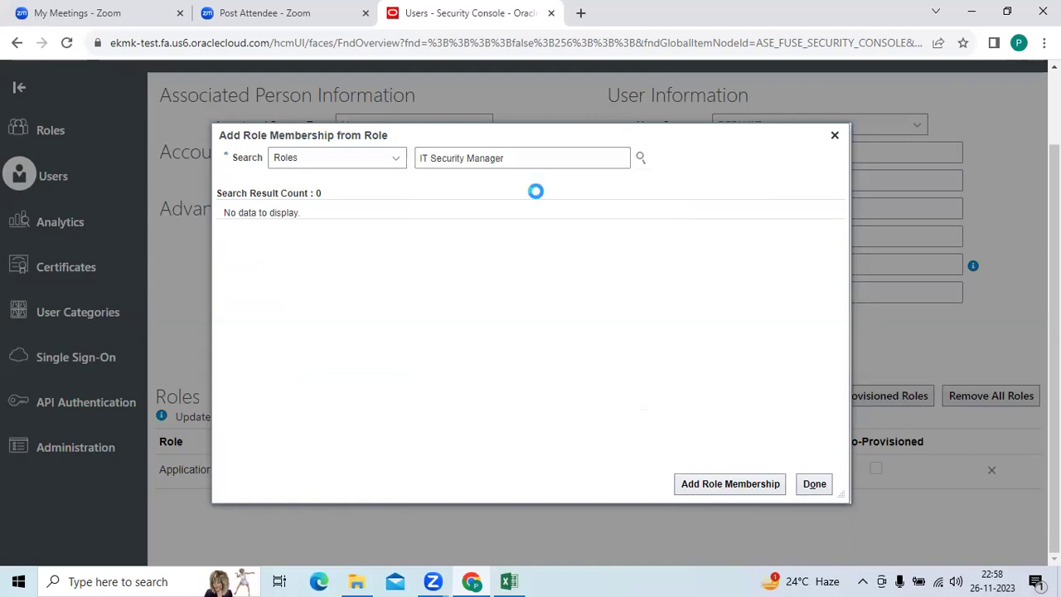
Copy IT Security Manager into Excel cell B10 and add it to the user's roles.
{"action": "triple_click", "coordinate": [509, 158]}
{"action": "key", "text": "ctrl+c"}
{"action": "left_click", "coordinate": [509, 581]}
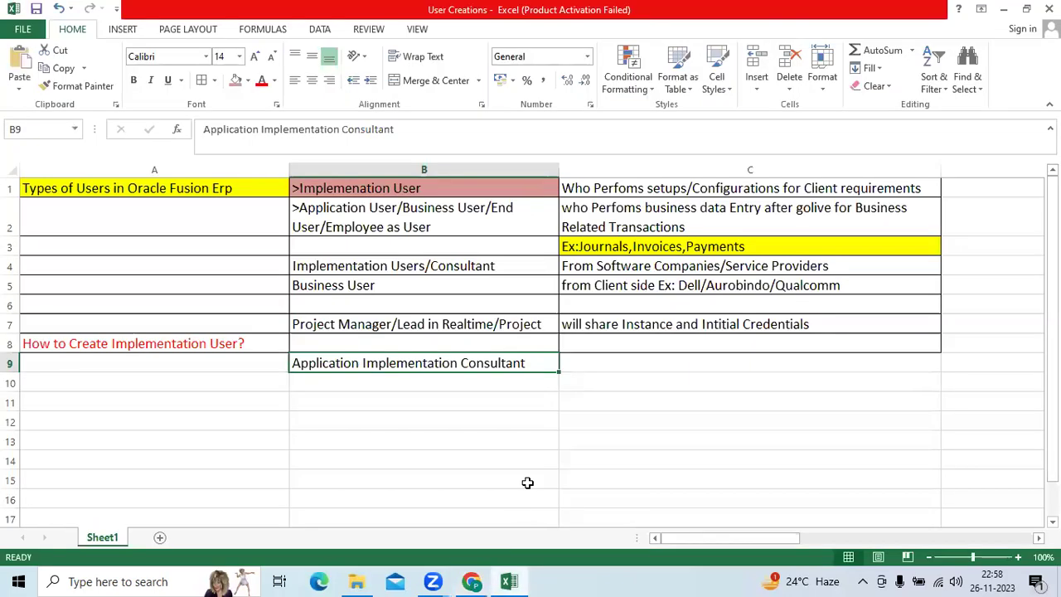
{"action": "left_click", "coordinate": [524, 390]}
{"action": "key", "text": "ctrl+v"}
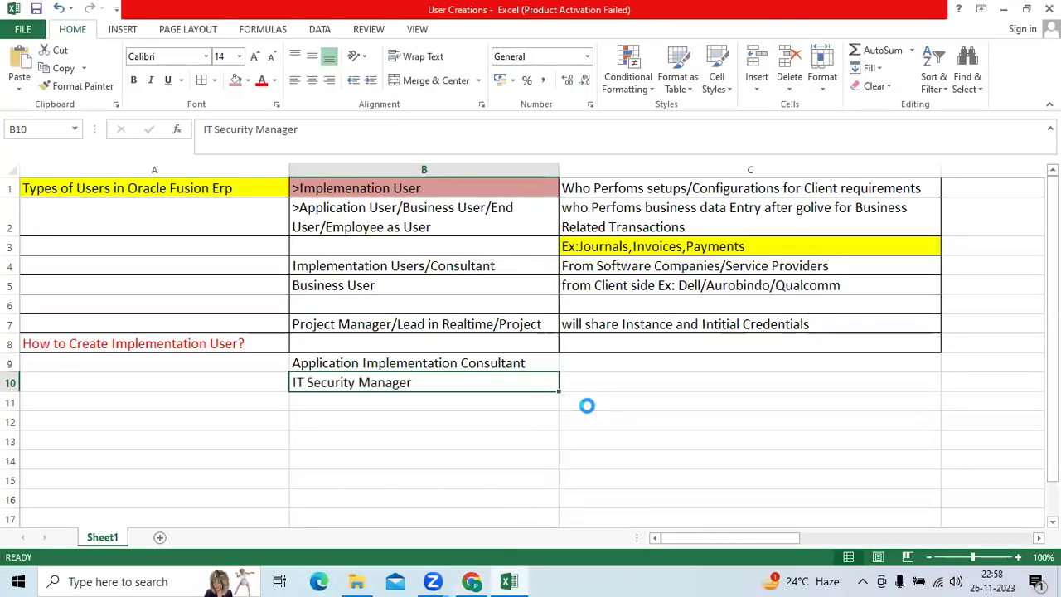
{"action": "key", "text": "alt+Tab"}
{"action": "left_click", "coordinate": [729, 483]}
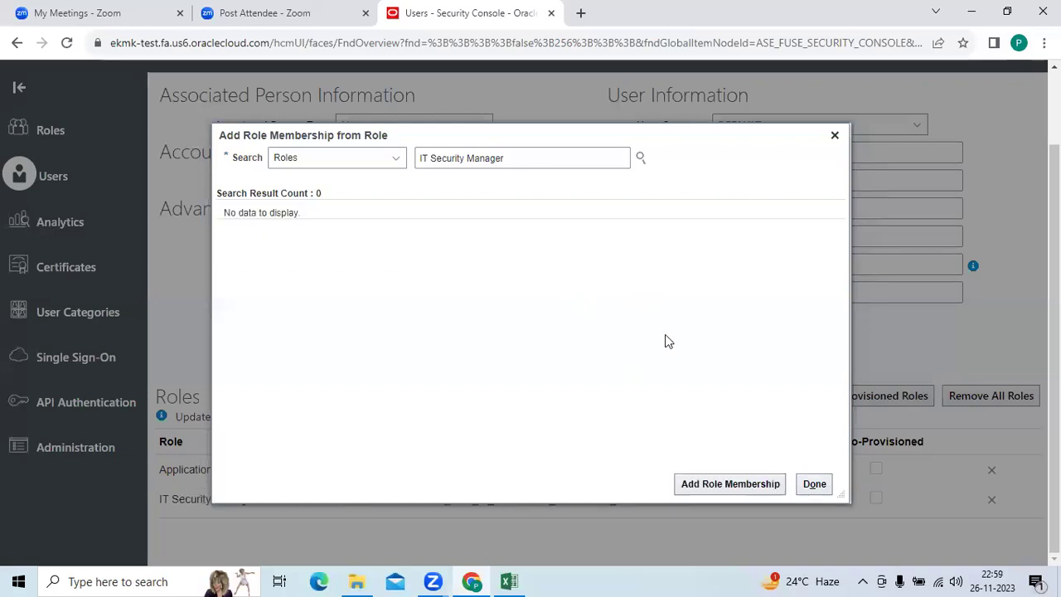
Search 'Application Dia' and add the Application Diagnostics Administrator role.
{"action": "left_click_drag", "start_coordinate": [539, 158], "coordinate": [410, 157]}
{"action": "type", "text": "Application Dia"}
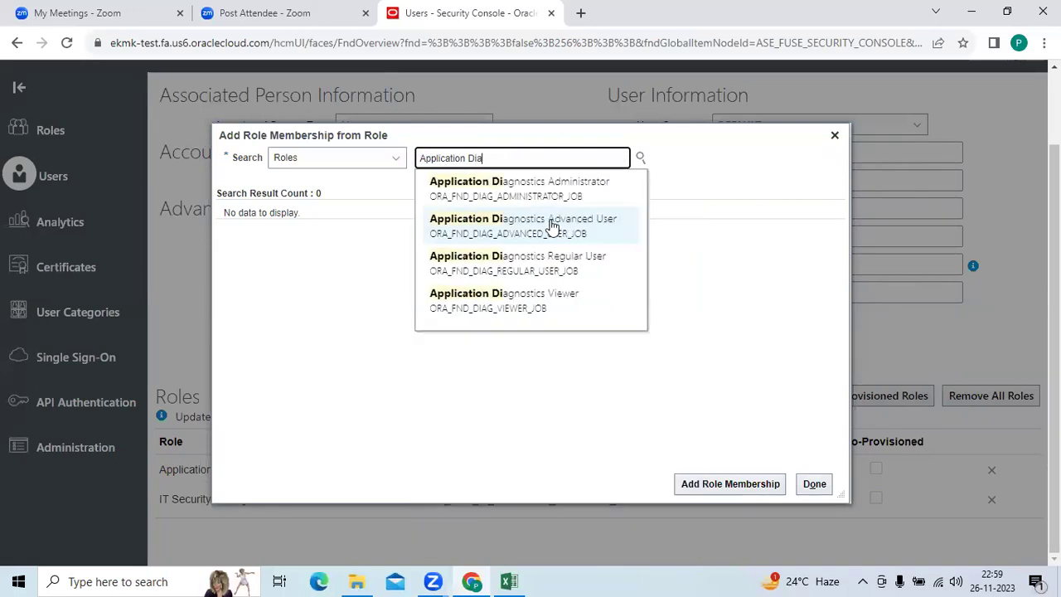
{"action": "left_click", "coordinate": [585, 188]}
{"action": "left_click", "coordinate": [711, 483]}
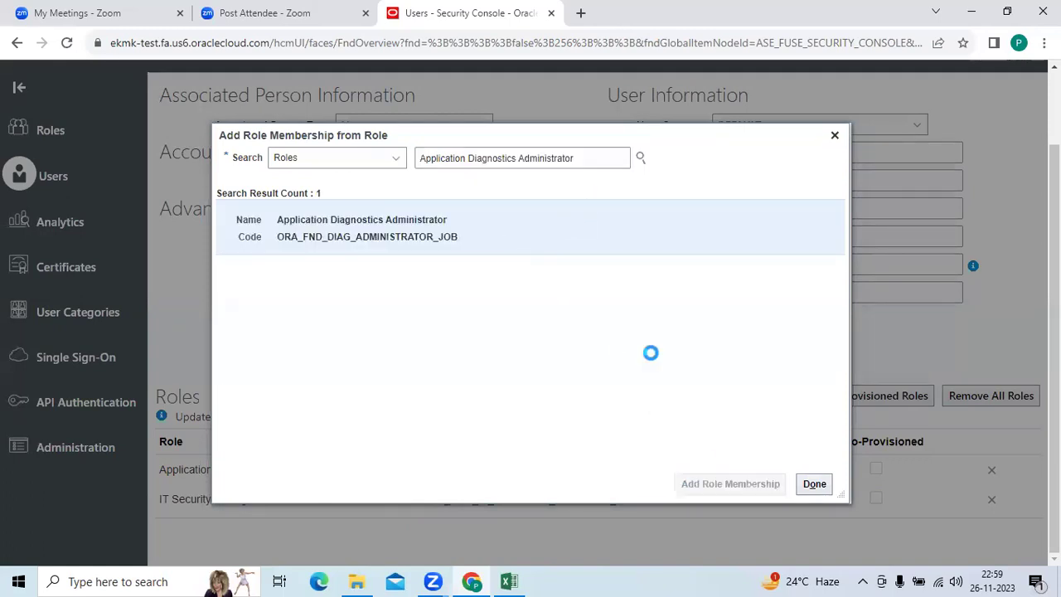
Add the Application Diagnostics Advanced User role from the diagnostics suggestions.
{"action": "left_click_drag", "start_coordinate": [580, 158], "coordinate": [518, 160]}
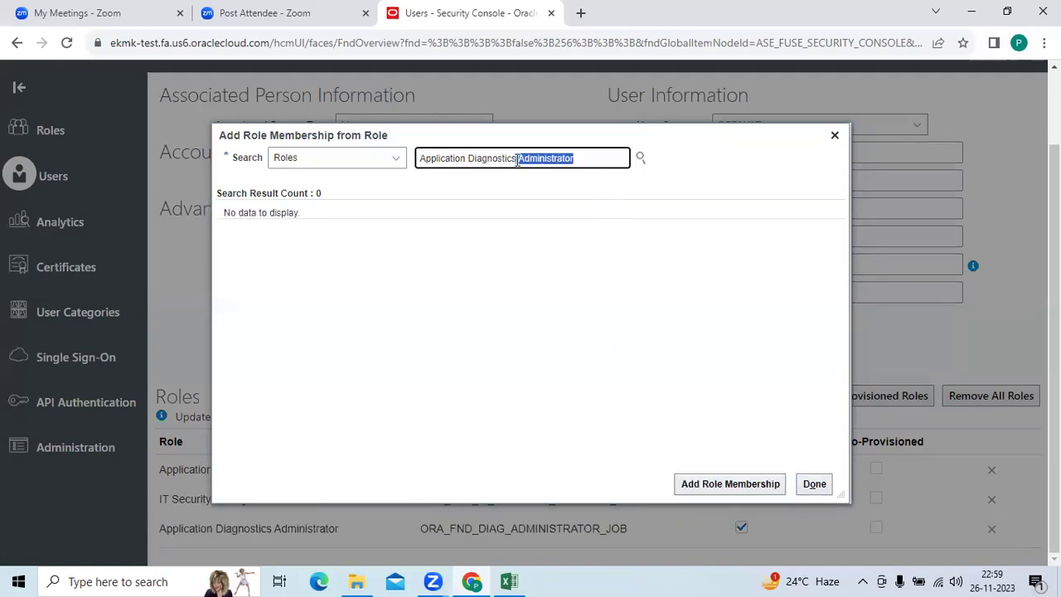
{"action": "key", "text": "BackSpace"}
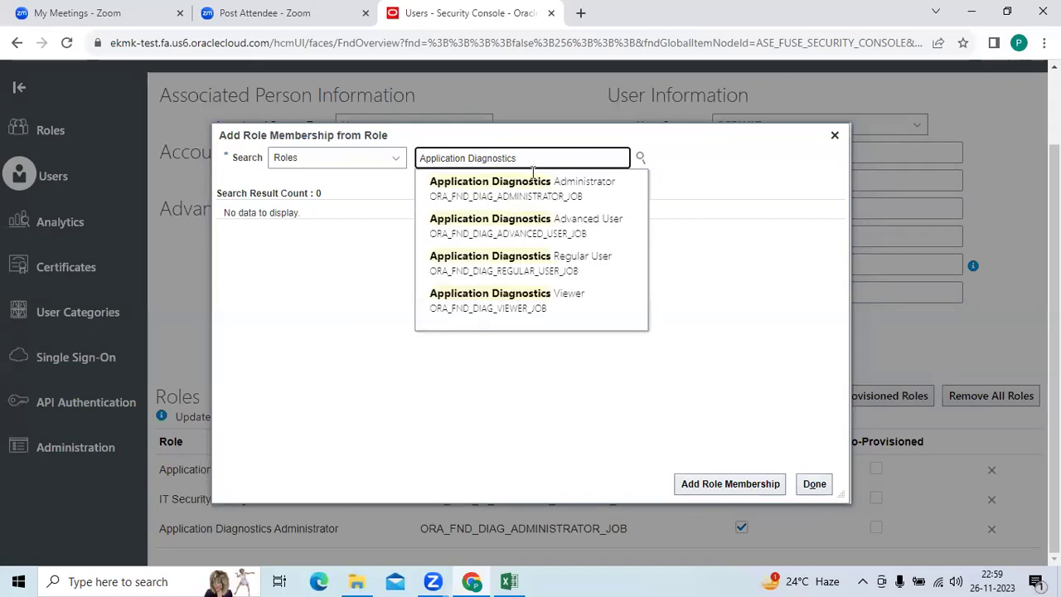
{"action": "left_click", "coordinate": [568, 224]}
{"action": "left_click", "coordinate": [705, 481]}
Add Application Diagnostics Regular User, then close the role search.
{"action": "left_click", "coordinate": [575, 158]}
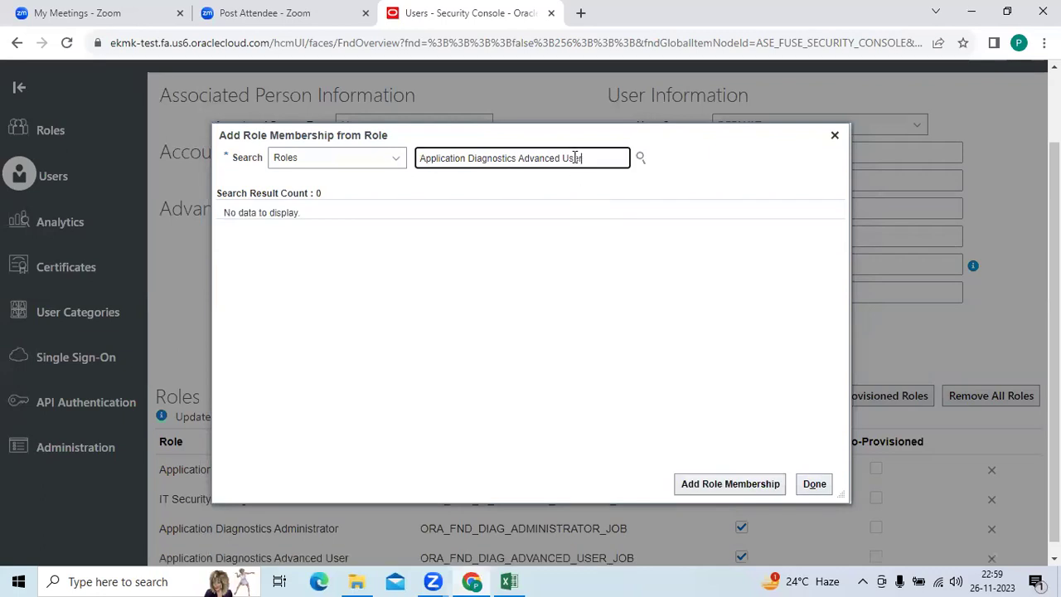
{"action": "left_click_drag", "start_coordinate": [575, 158], "coordinate": [521, 160]}
{"action": "key", "text": "BackSpace"}
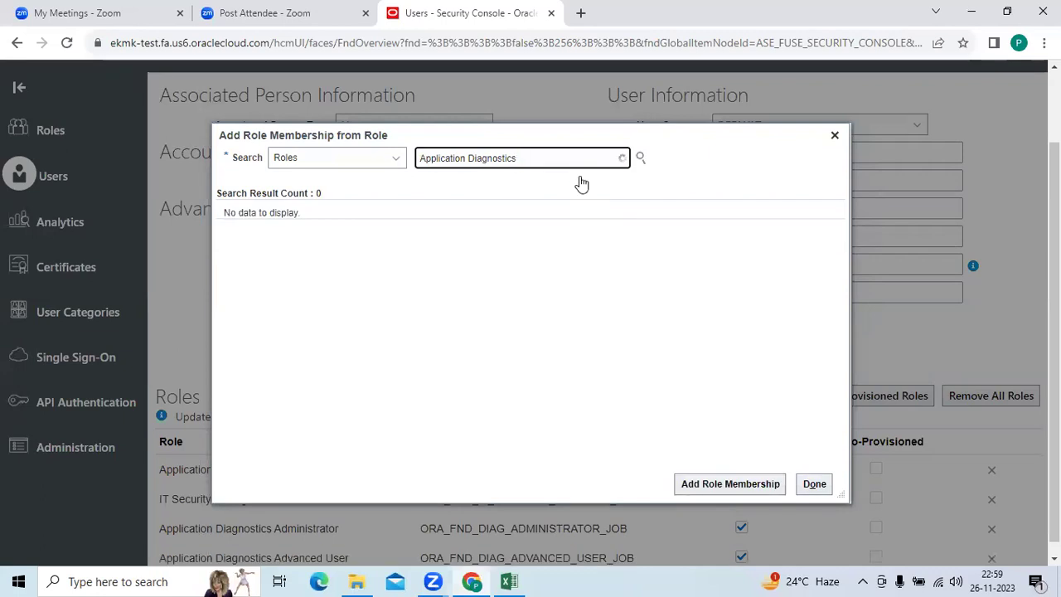
{"action": "left_click", "coordinate": [583, 265]}
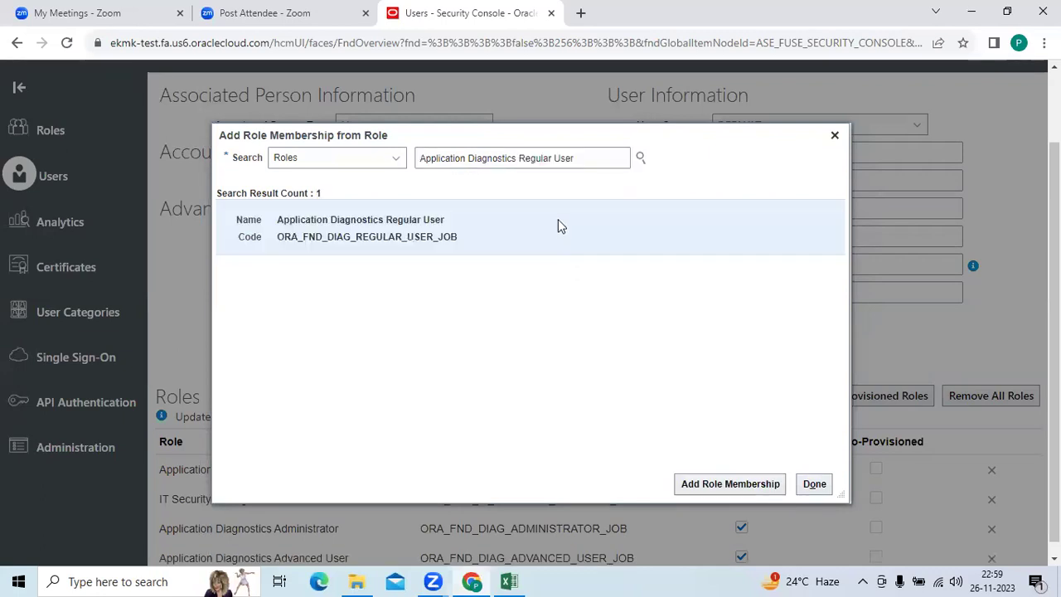
{"action": "left_click", "coordinate": [723, 487]}
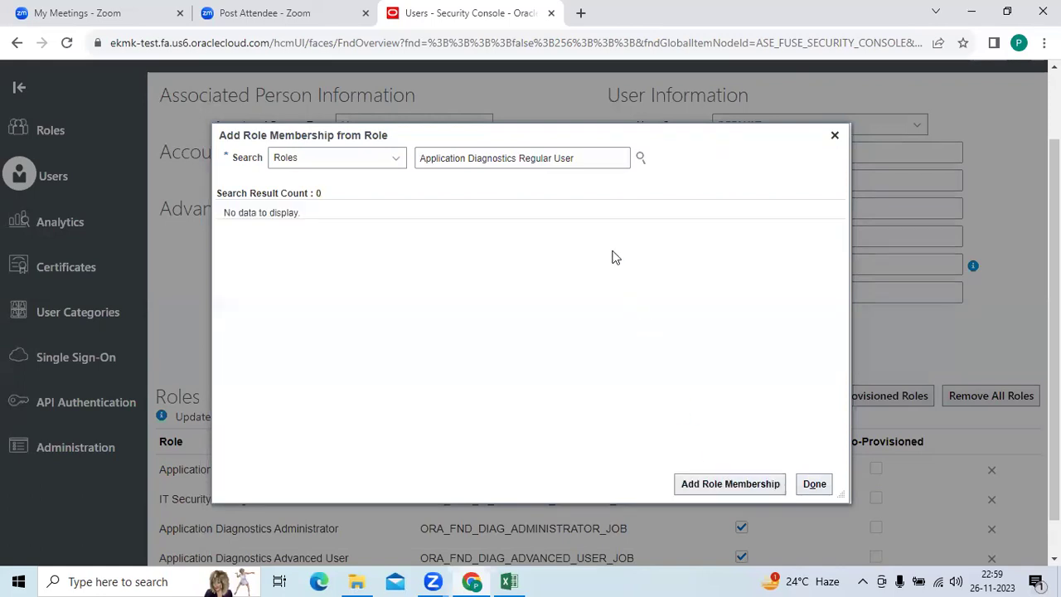
{"action": "left_click", "coordinate": [831, 138]}
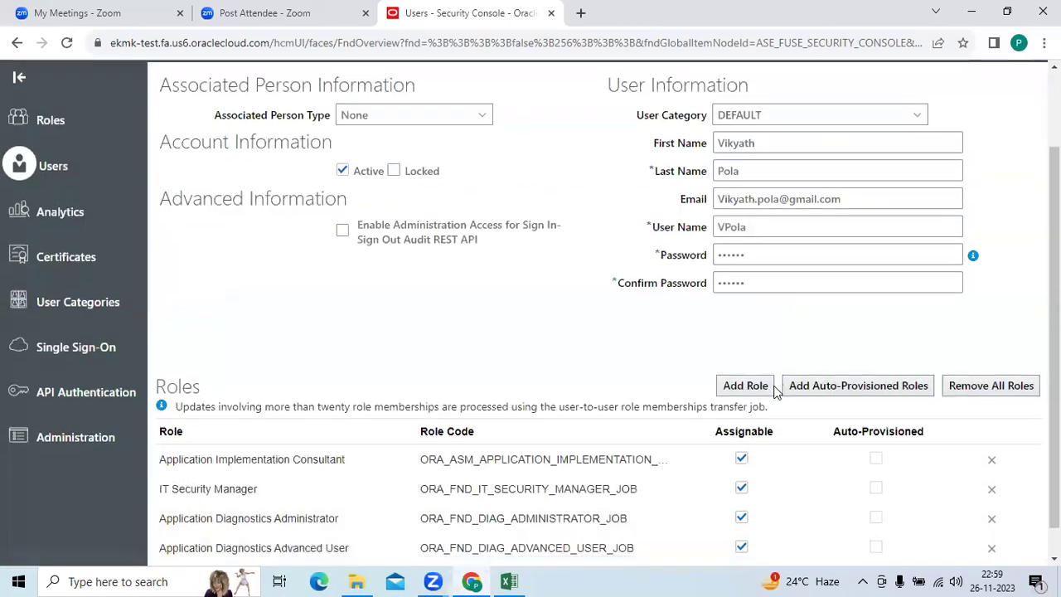
{"action": "scroll", "coordinate": [740, 522], "scroll_direction": "down", "scroll_amount": 1}
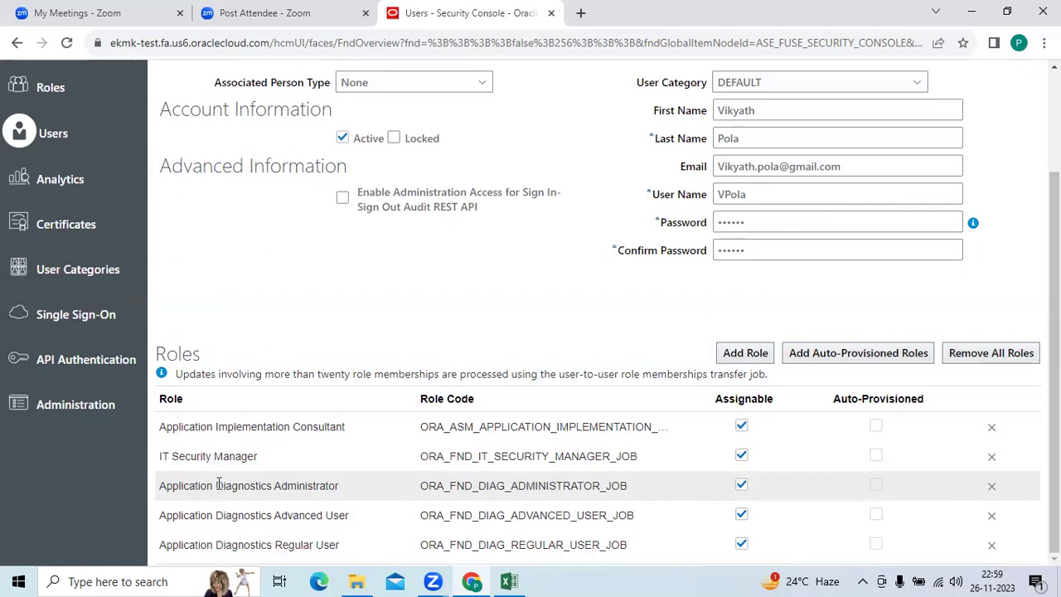
{"action": "left_click", "coordinate": [262, 484]}
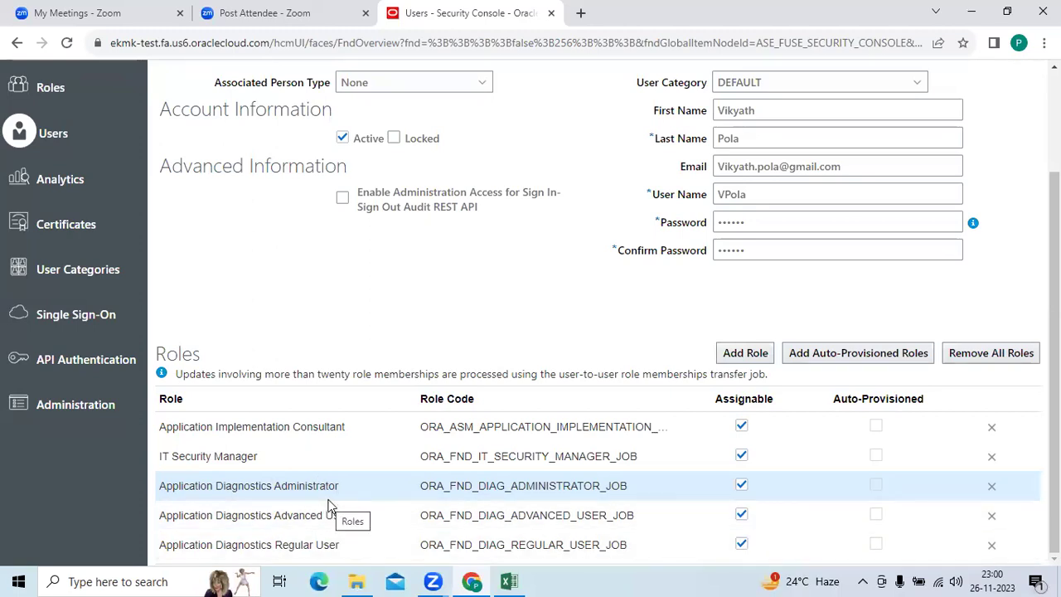
{"action": "left_click", "coordinate": [745, 353]}
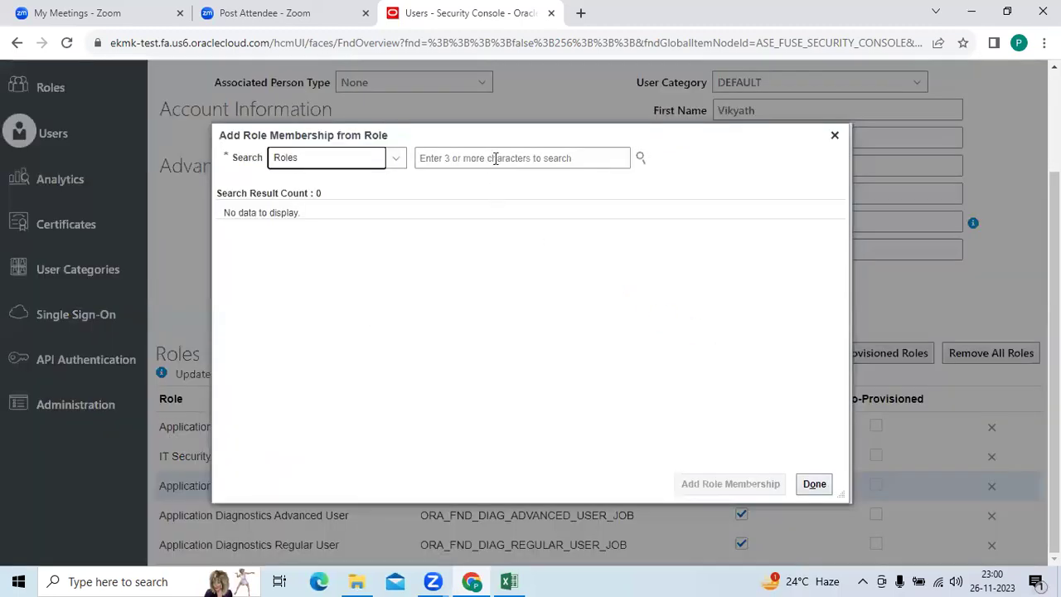
Search 'Application Dev' and add the Application Developer role to the user.
{"action": "left_click", "coordinate": [501, 155]}
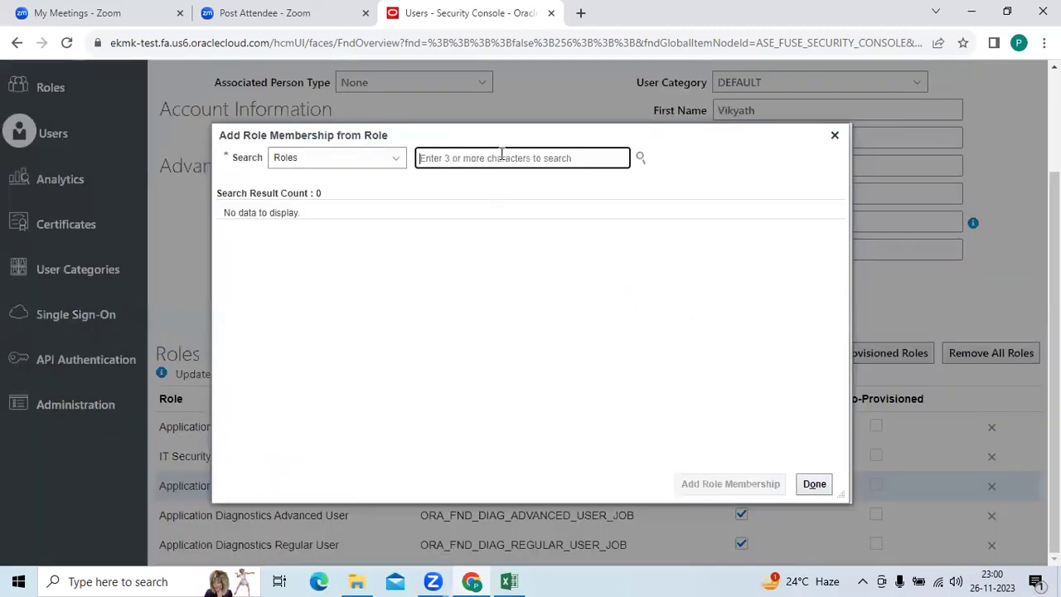
{"action": "type", "text": "Application Dev"}
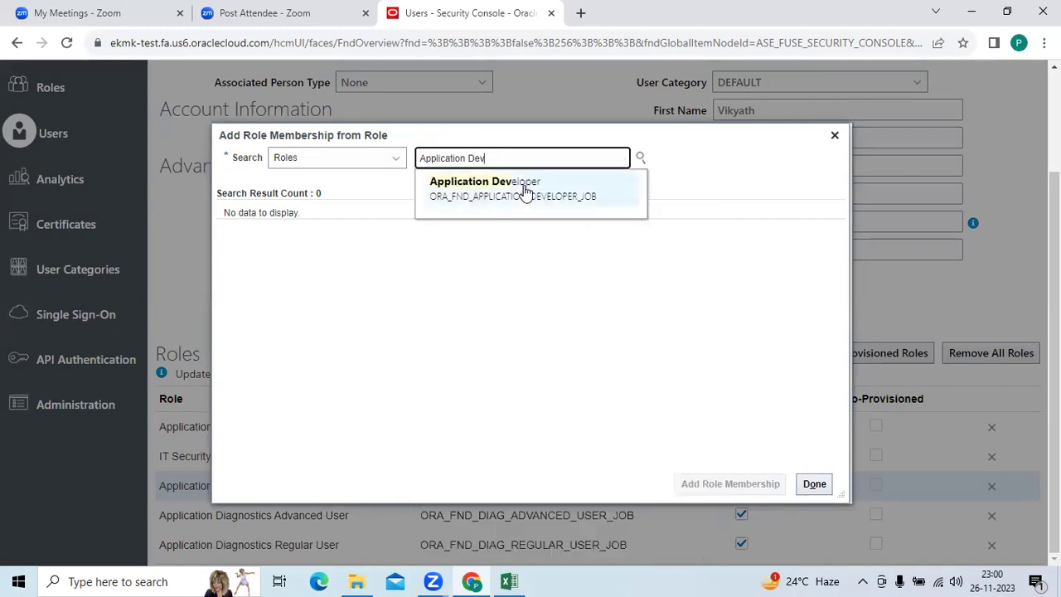
{"action": "left_click", "coordinate": [523, 189]}
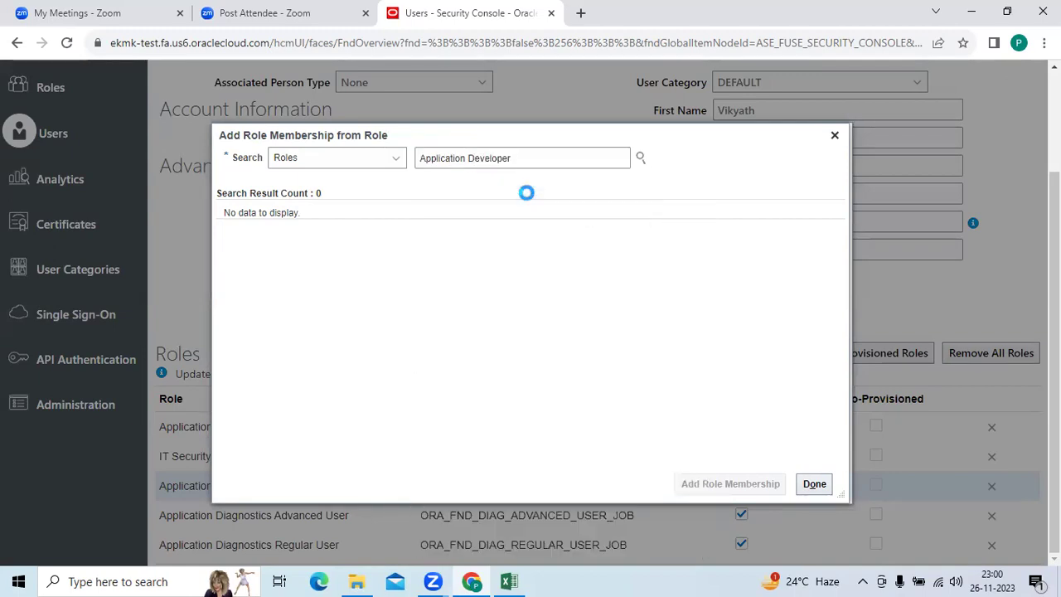
{"action": "left_click", "coordinate": [713, 489]}
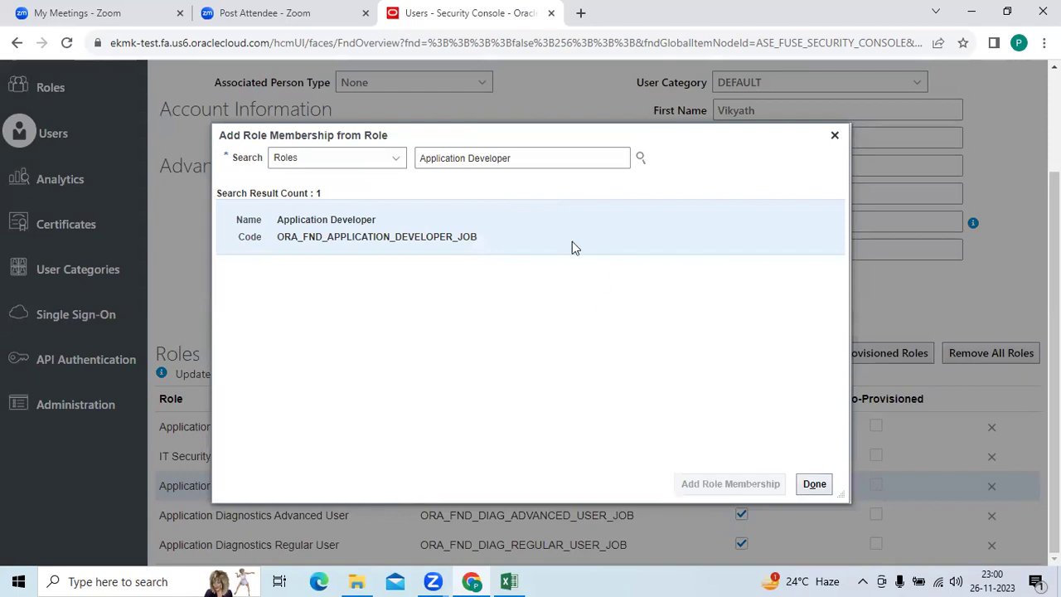
Try role searches for 'BI', 'bit' and 'Application' without adding any, then close the search.
{"action": "left_click_drag", "start_coordinate": [523, 158], "coordinate": [419, 157]}
{"action": "type", "text": "BI"}
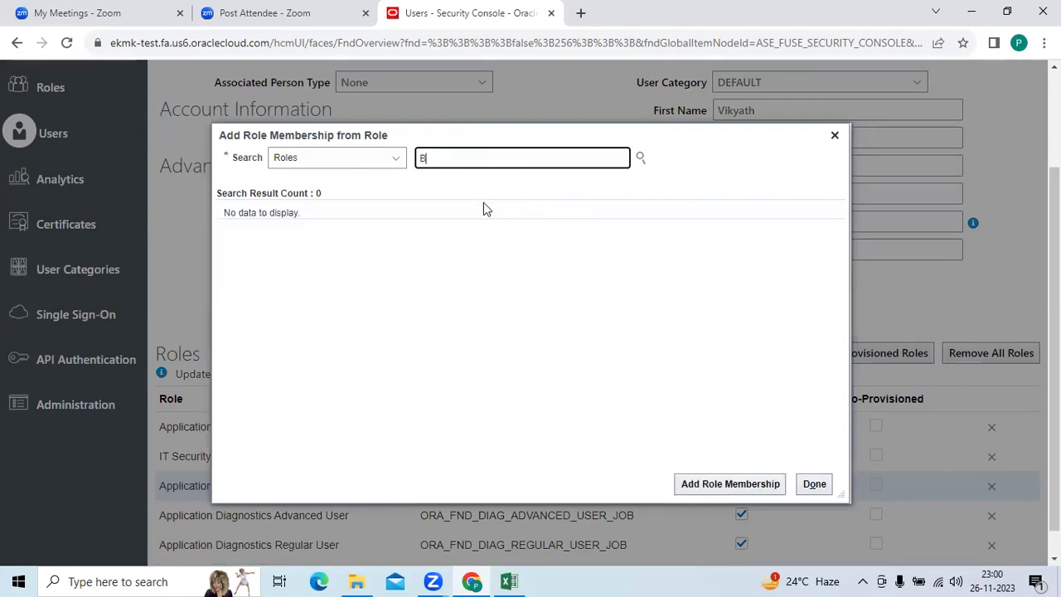
{"action": "key", "text": "BackSpace"}
{"action": "key", "text": "BackSpace"}
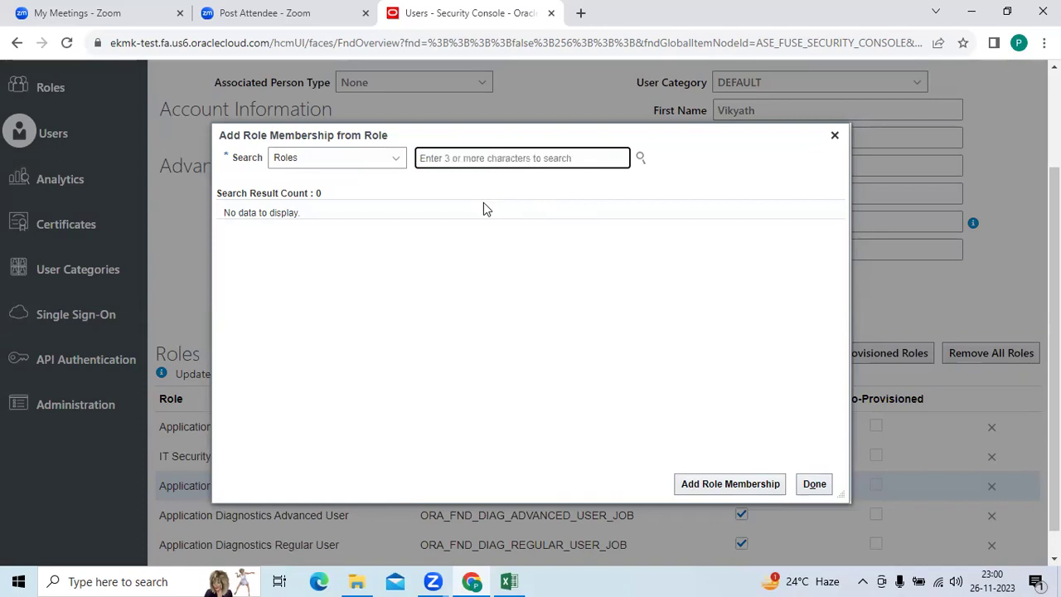
{"action": "type", "text": "bit"}
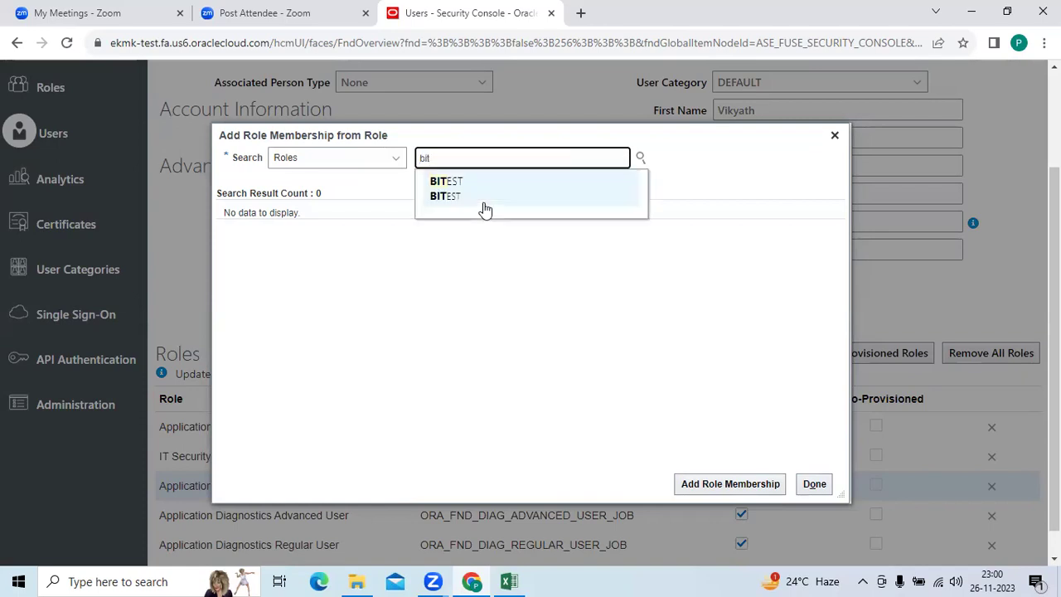
{"action": "key", "text": "BackSpace"}
{"action": "key", "text": "BackSpace"}
{"action": "key", "text": "BackSpace"}
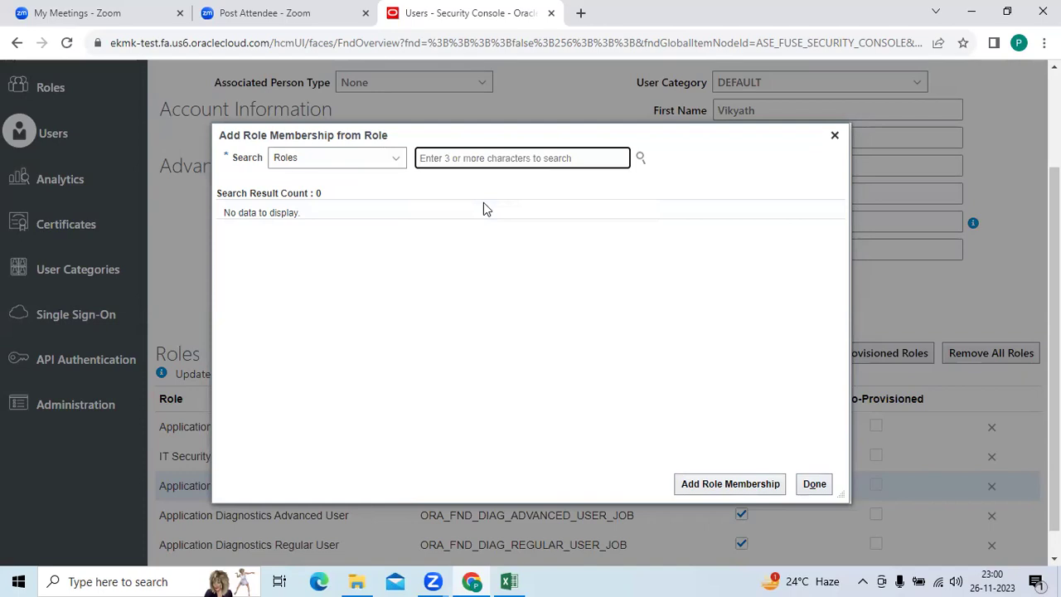
{"action": "type", "text": "b"}
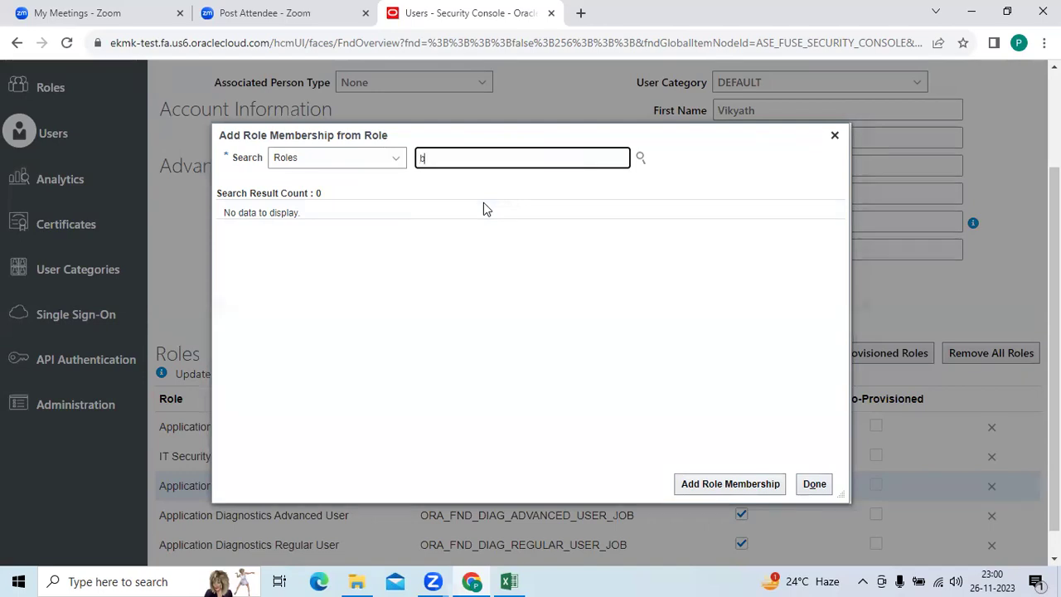
{"action": "type", "text": "i"}
{"action": "key", "text": "BackSpace"}
{"action": "key", "text": "BackSpace"}
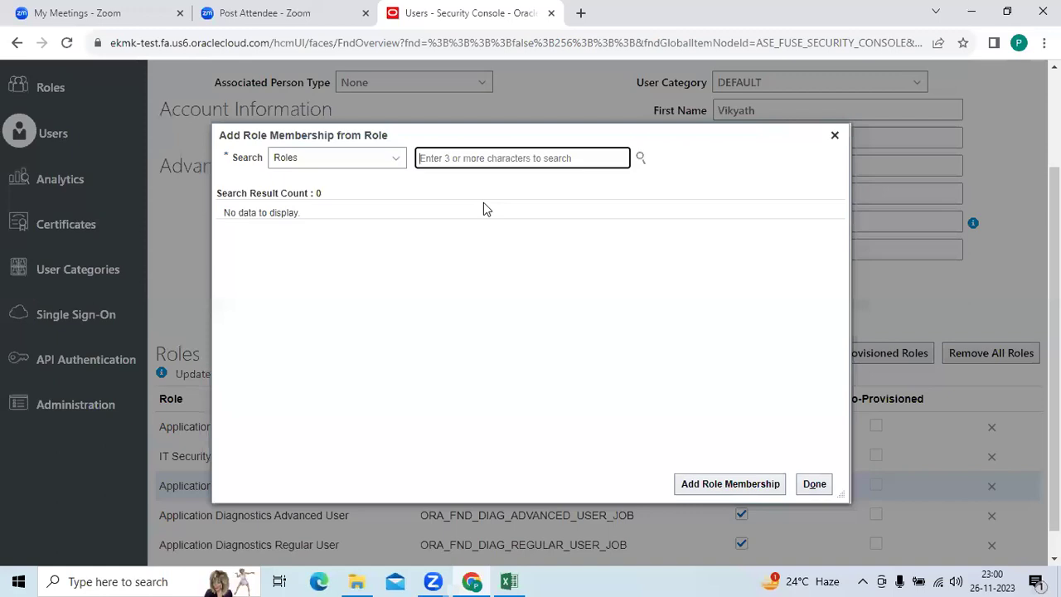
{"action": "type", "text": "A"}
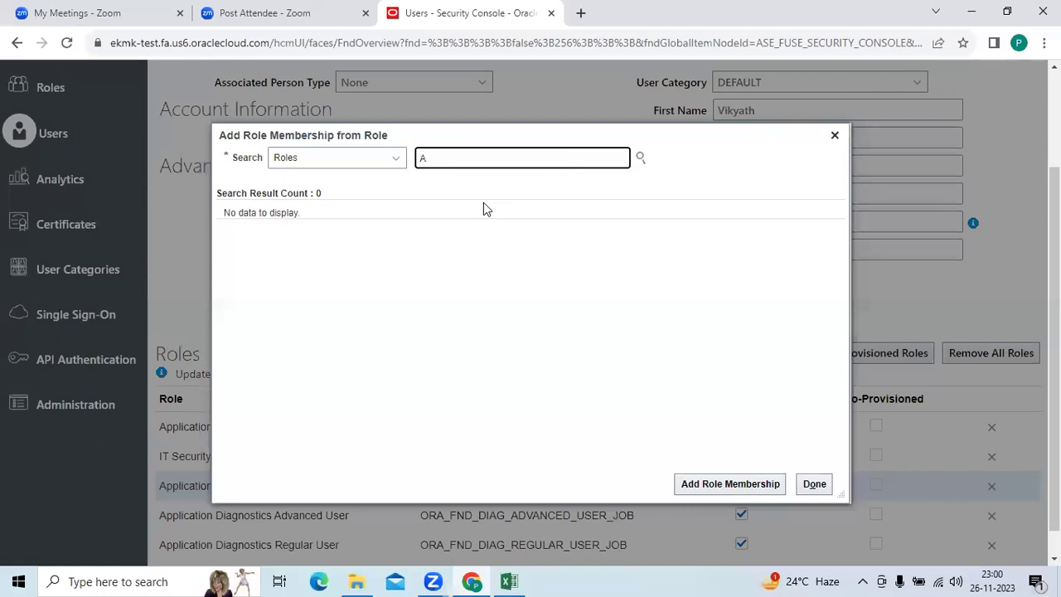
{"action": "type", "text": "pplication"}
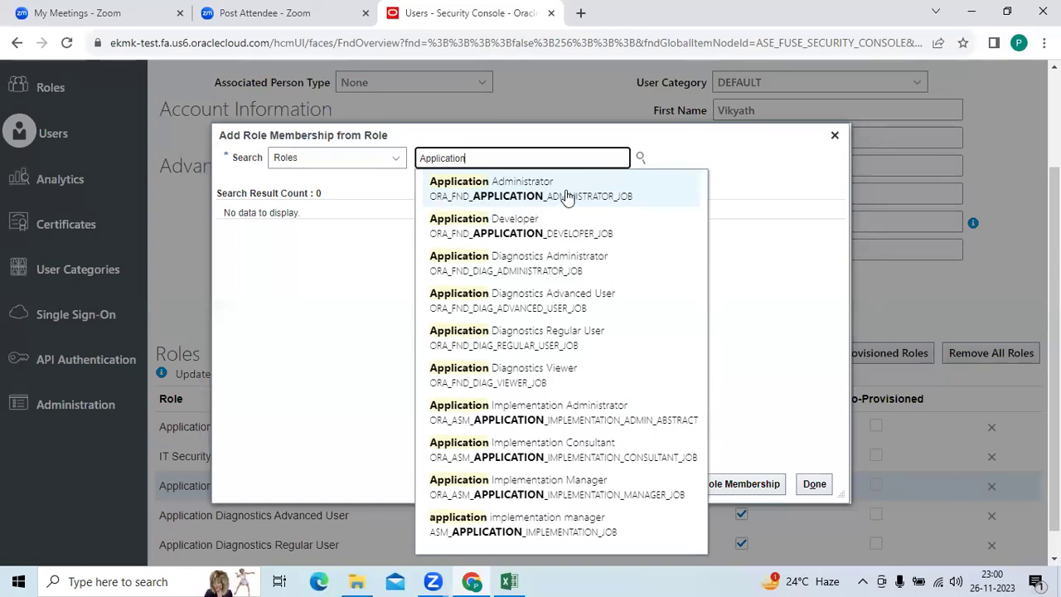
{"action": "type", "text": "v"}
{"action": "left_click_drag", "start_coordinate": [502, 157], "coordinate": [465, 157]}
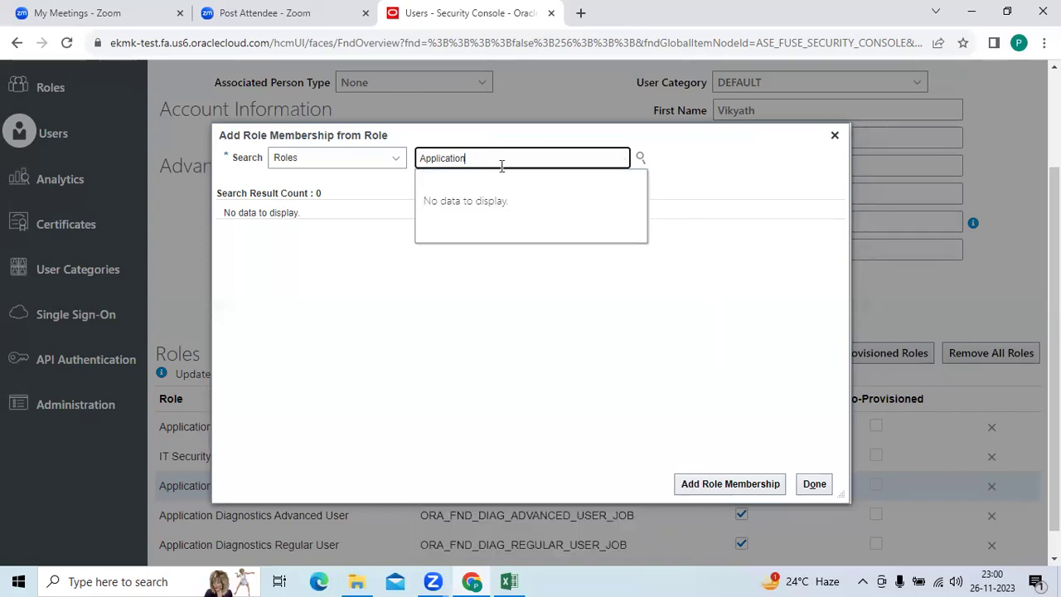
{"action": "key", "text": "BackSpace"}
{"action": "key", "text": "BackSpace"}
{"action": "key", "text": "BackSpace"}
{"action": "key", "text": "BackSpace"}
{"action": "key", "text": "BackSpace"}
{"action": "key", "text": "BackSpace"}
{"action": "key", "text": "BackSpace"}
{"action": "key", "text": "BackSpace"}
{"action": "key", "text": "BackSpace"}
{"action": "key", "text": "BackSpace"}
{"action": "key", "text": "BackSpace"}
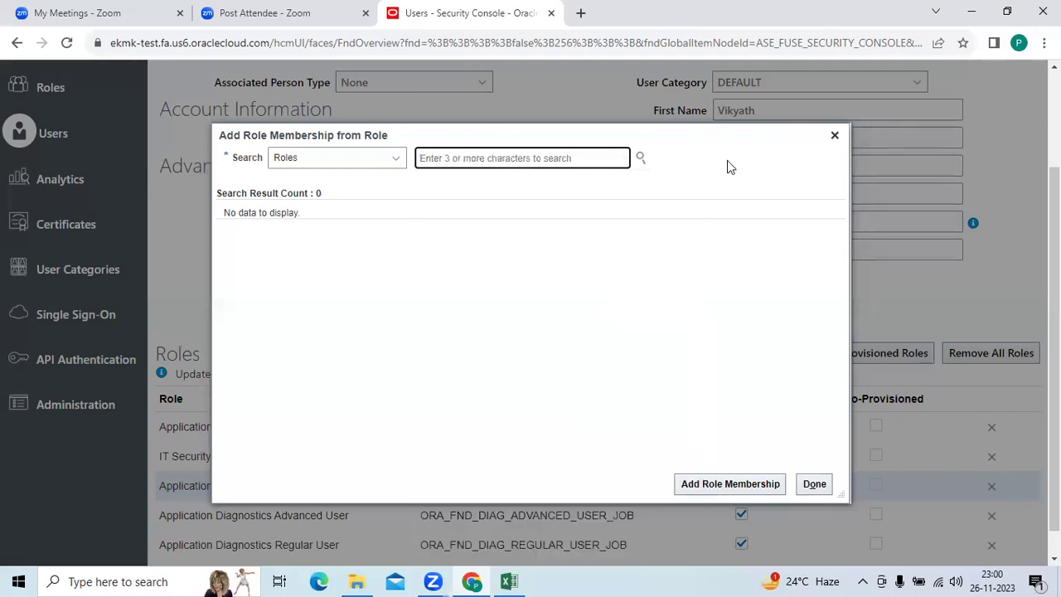
{"action": "left_click", "coordinate": [835, 135]}
Review the user details and six-role list, then save and close the new account.
{"action": "scroll", "coordinate": [722, 498], "scroll_direction": "down", "scroll_amount": 1}
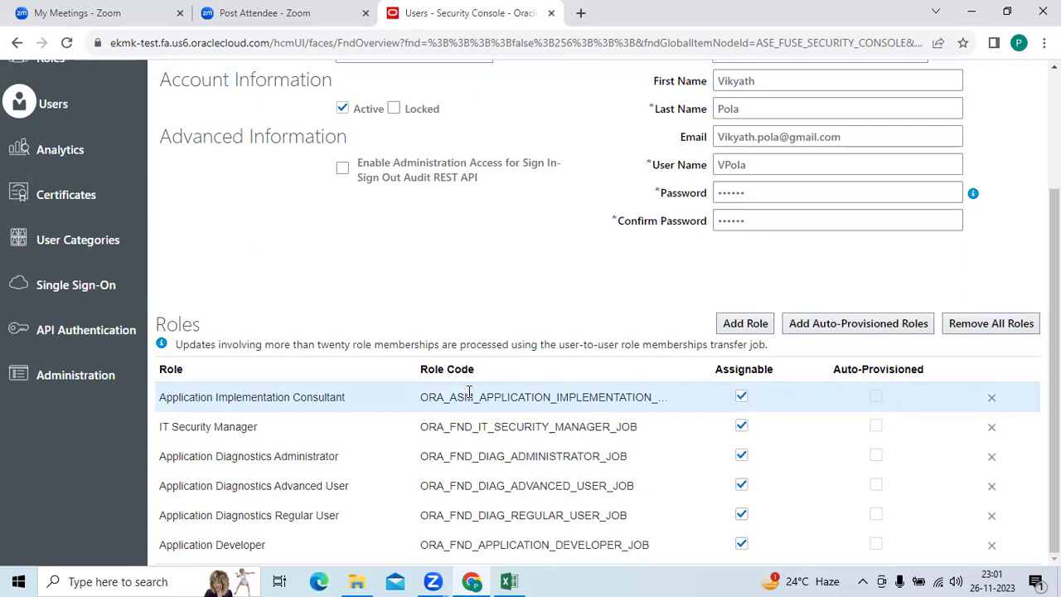
{"action": "scroll", "coordinate": [470, 391], "scroll_direction": "up", "scroll_amount": 2}
{"action": "scroll", "coordinate": [472, 388], "scroll_direction": "down", "scroll_amount": 2}
{"action": "scroll", "coordinate": [553, 392], "scroll_direction": "up", "scroll_amount": 2}
{"action": "scroll", "coordinate": [555, 391], "scroll_direction": "down", "scroll_amount": 1}
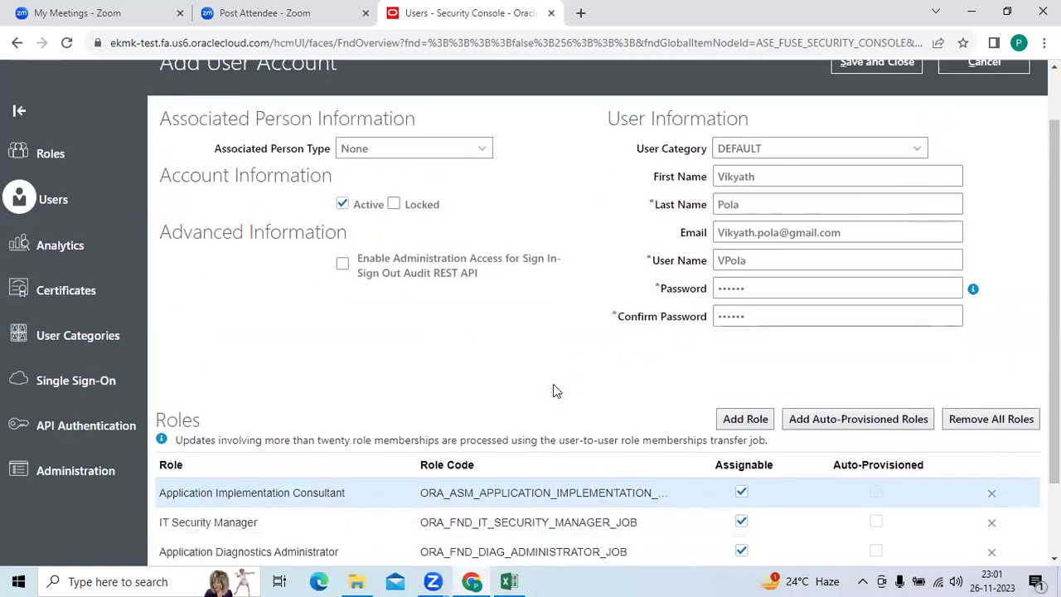
{"action": "scroll", "coordinate": [555, 390], "scroll_direction": "down", "scroll_amount": 1}
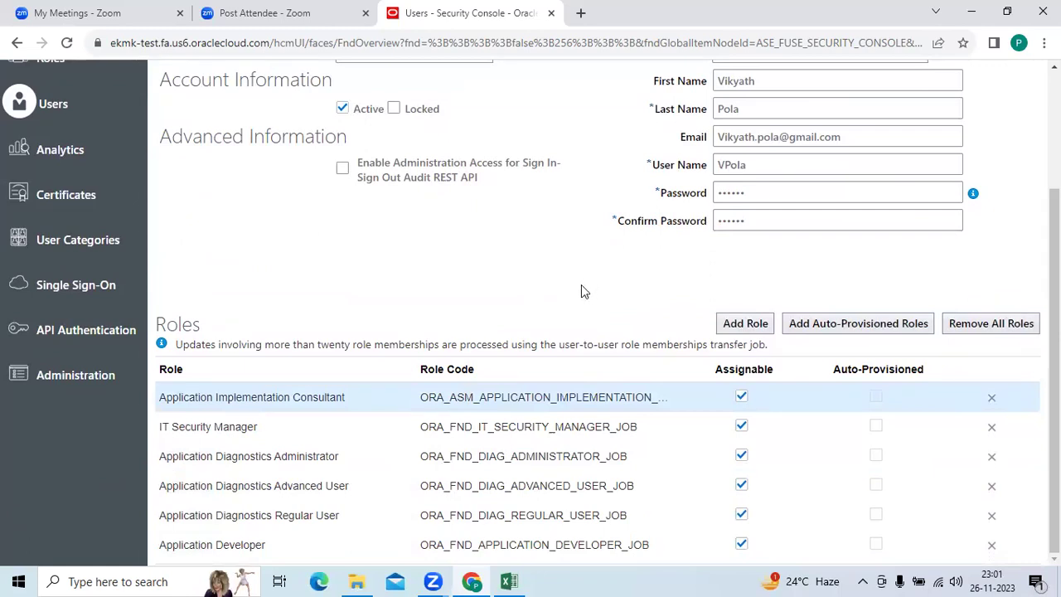
{"action": "scroll", "coordinate": [581, 287], "scroll_direction": "up", "scroll_amount": 2}
{"action": "left_click", "coordinate": [869, 135]}
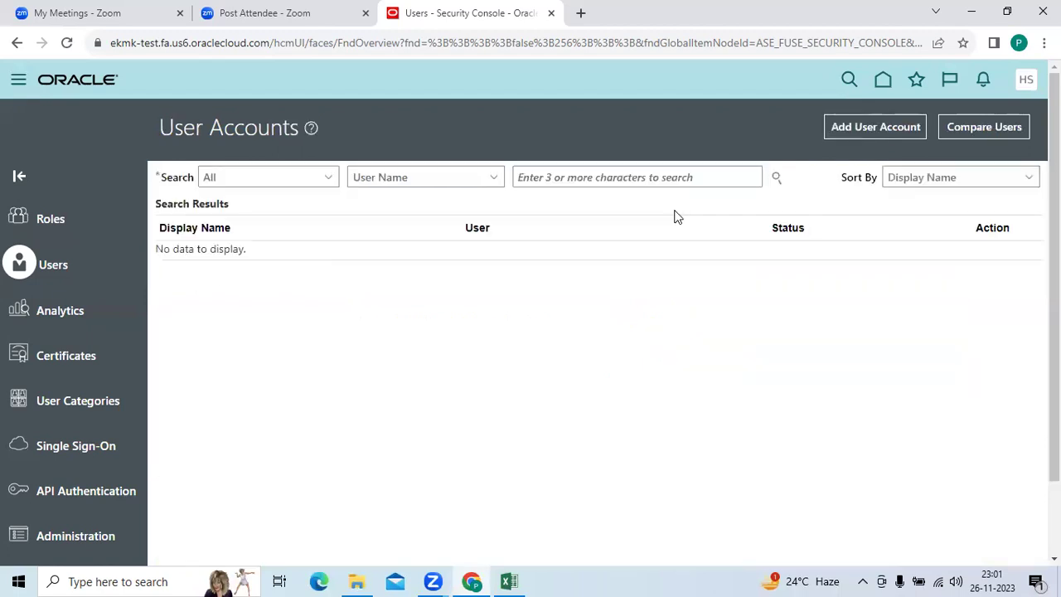
Search user accounts by the user name starting with 'V'.
{"action": "left_click", "coordinate": [705, 180]}
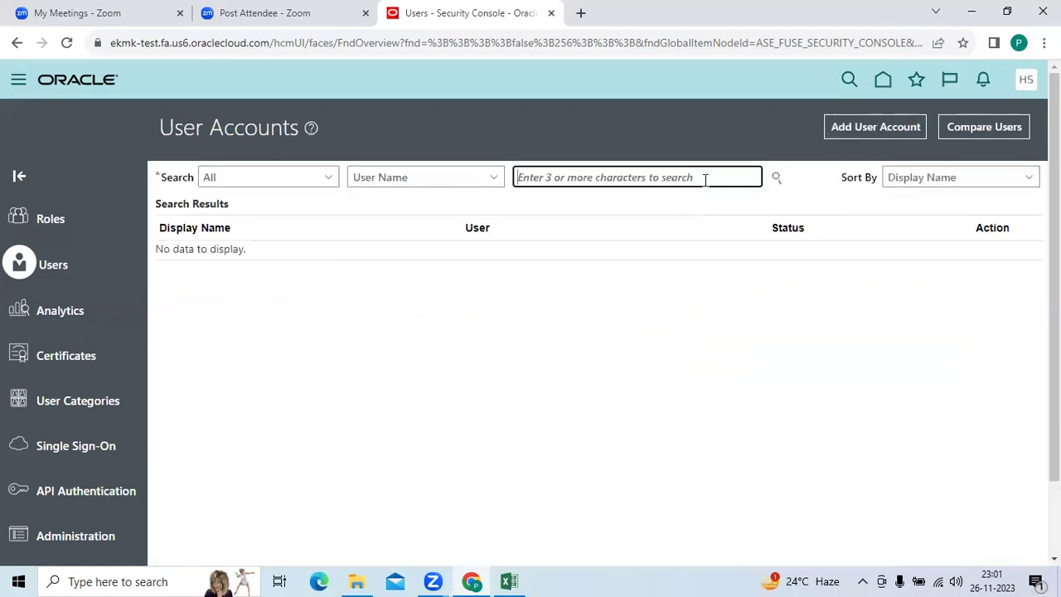
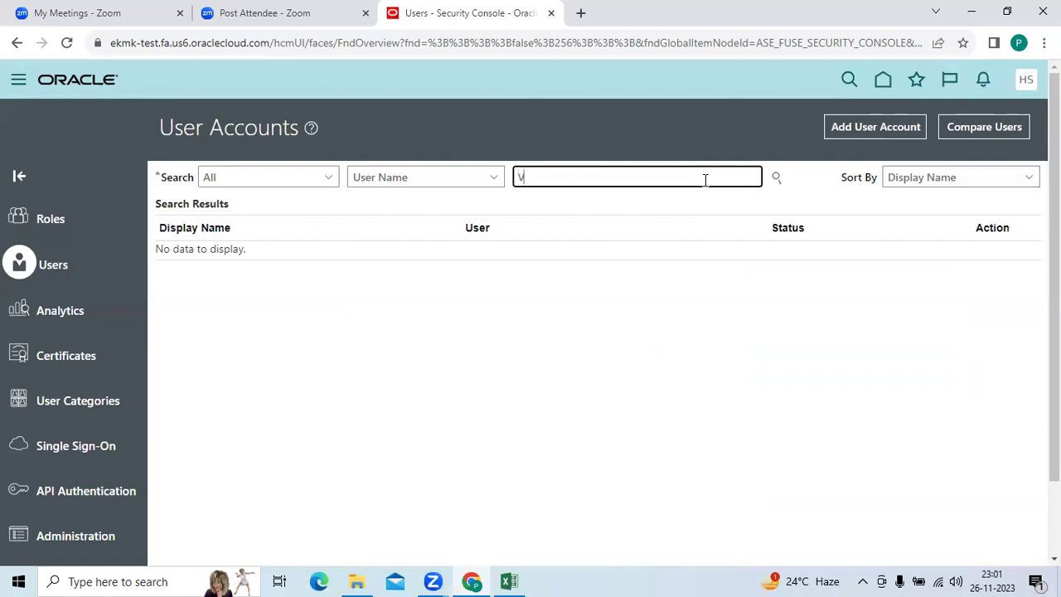
{"action": "left_click", "coordinate": [775, 177]}
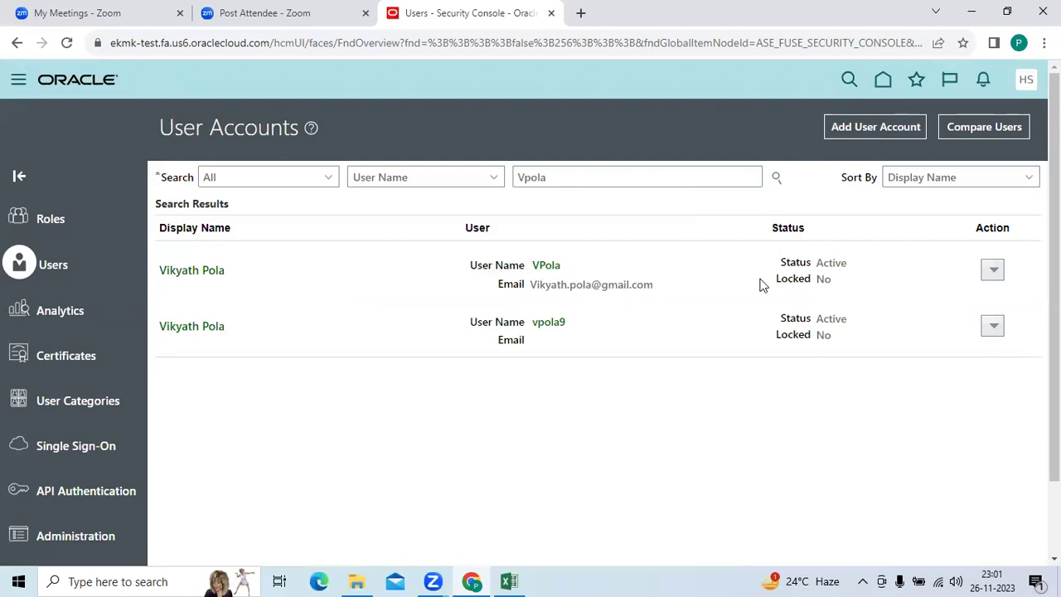
Delete the duplicate second account from the results and confirm with Yes.
{"action": "left_click", "coordinate": [993, 272]}
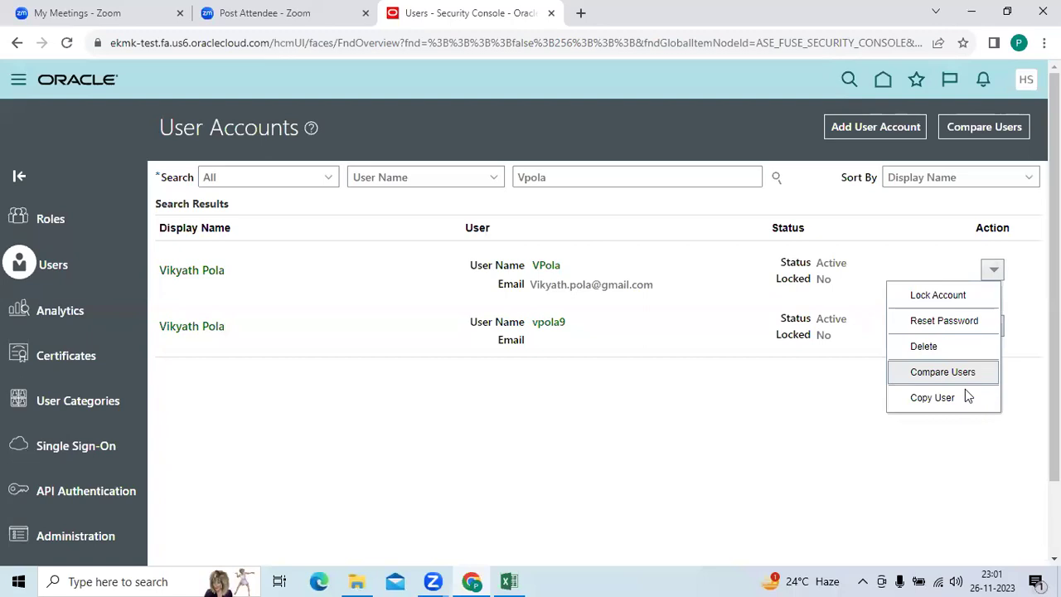
{"action": "left_click", "coordinate": [909, 450]}
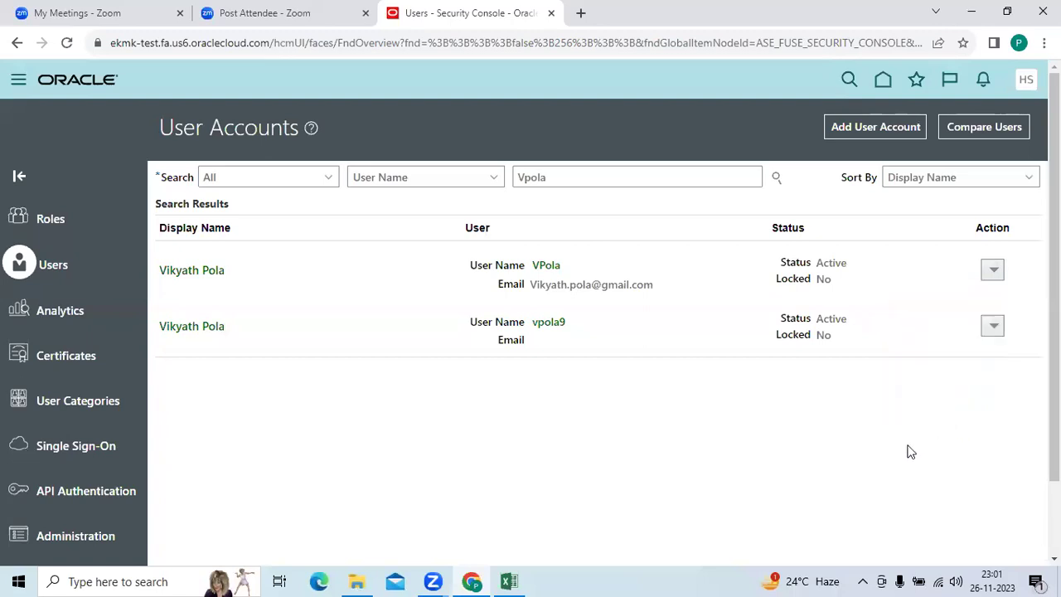
{"action": "left_click", "coordinate": [989, 329]}
{"action": "left_click", "coordinate": [944, 402]}
{"action": "left_click", "coordinate": [586, 349]}
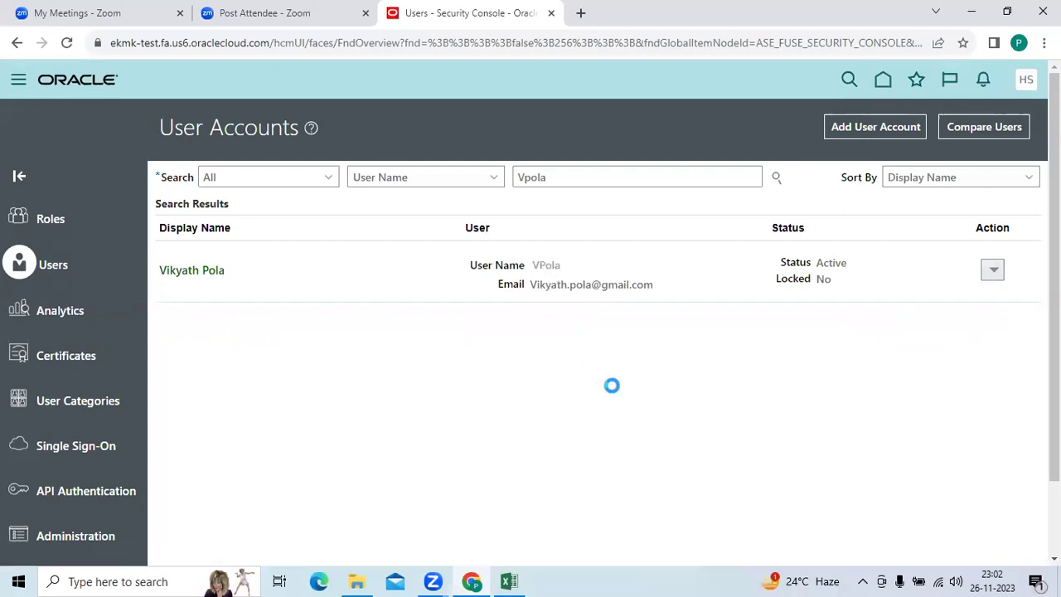
Edit the account to add the General Accountant role, then save and close.
{"action": "scroll", "coordinate": [609, 377], "scroll_direction": "down", "scroll_amount": 1}
{"action": "scroll", "coordinate": [607, 371], "scroll_direction": "up", "scroll_amount": 1}
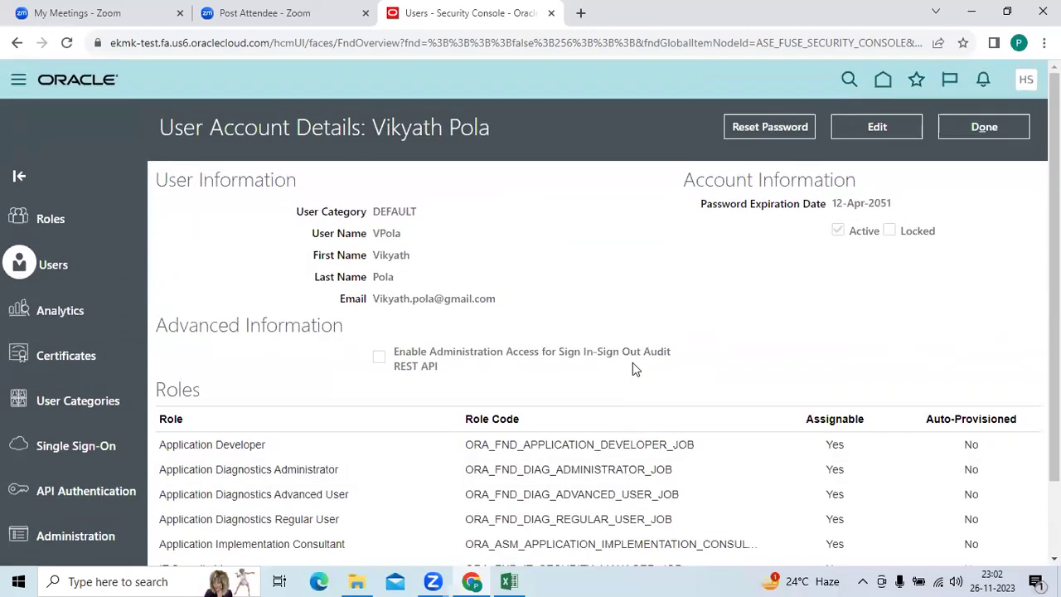
{"action": "left_click", "coordinate": [866, 128]}
{"action": "scroll", "coordinate": [850, 308], "scroll_direction": "down", "scroll_amount": 2}
{"action": "left_click", "coordinate": [745, 323]}
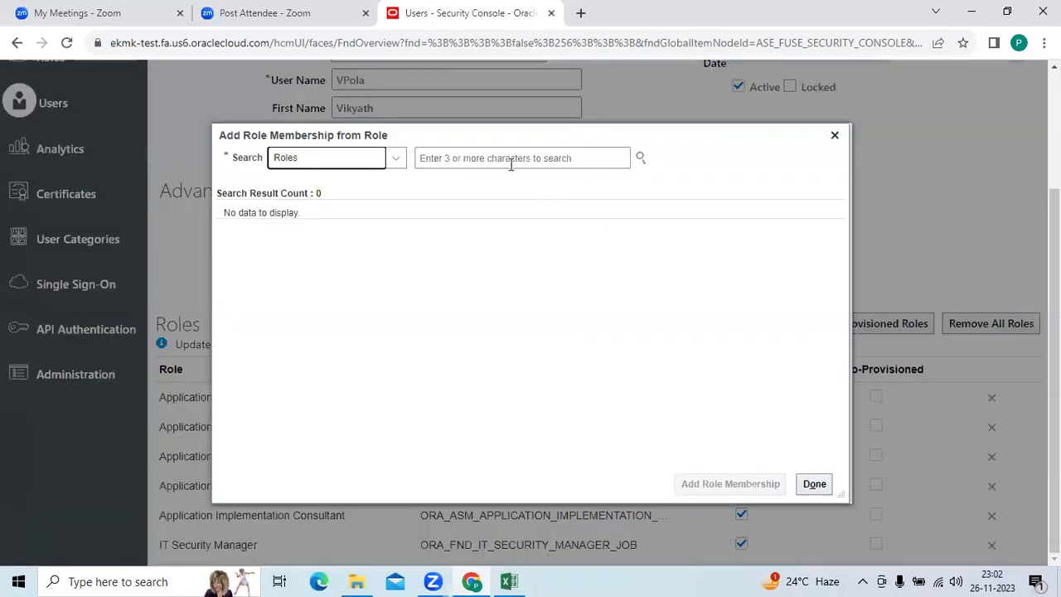
{"action": "left_click", "coordinate": [511, 157]}
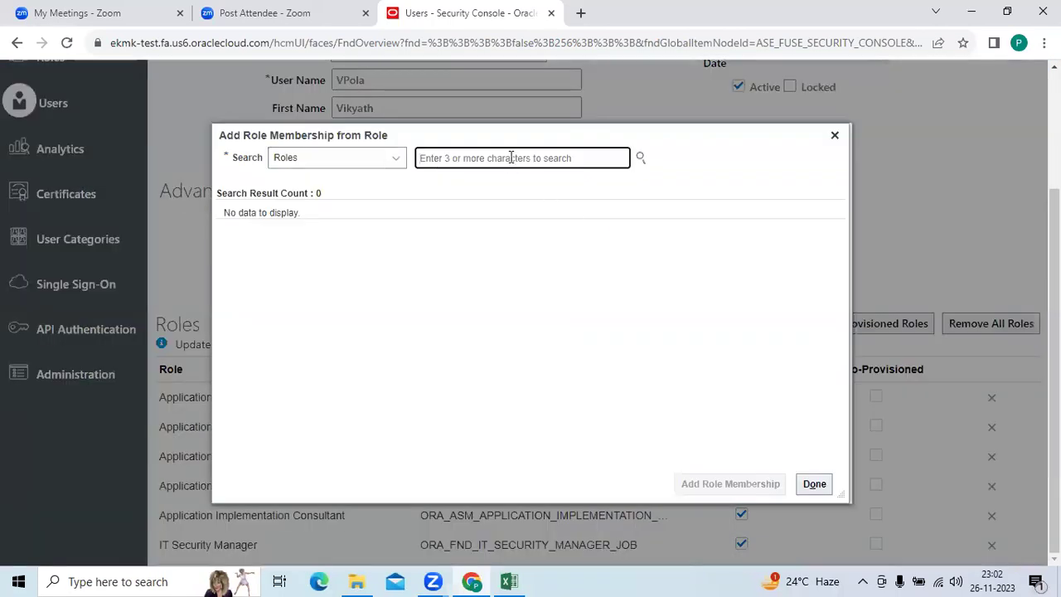
{"action": "type", "text": "General"}
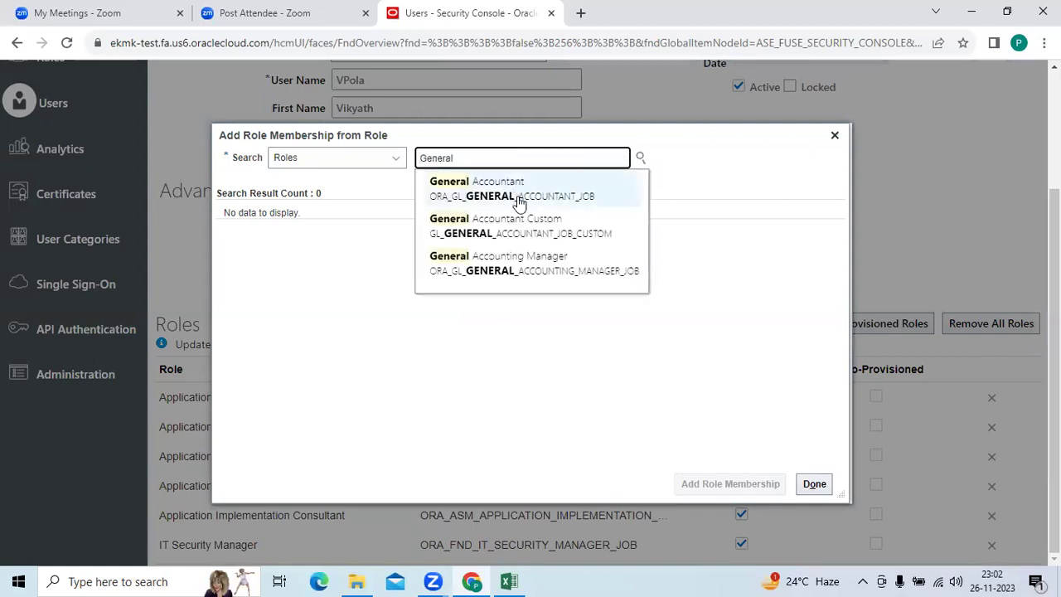
{"action": "left_click", "coordinate": [519, 194]}
{"action": "left_click", "coordinate": [731, 484]}
{"action": "left_click", "coordinate": [815, 484]}
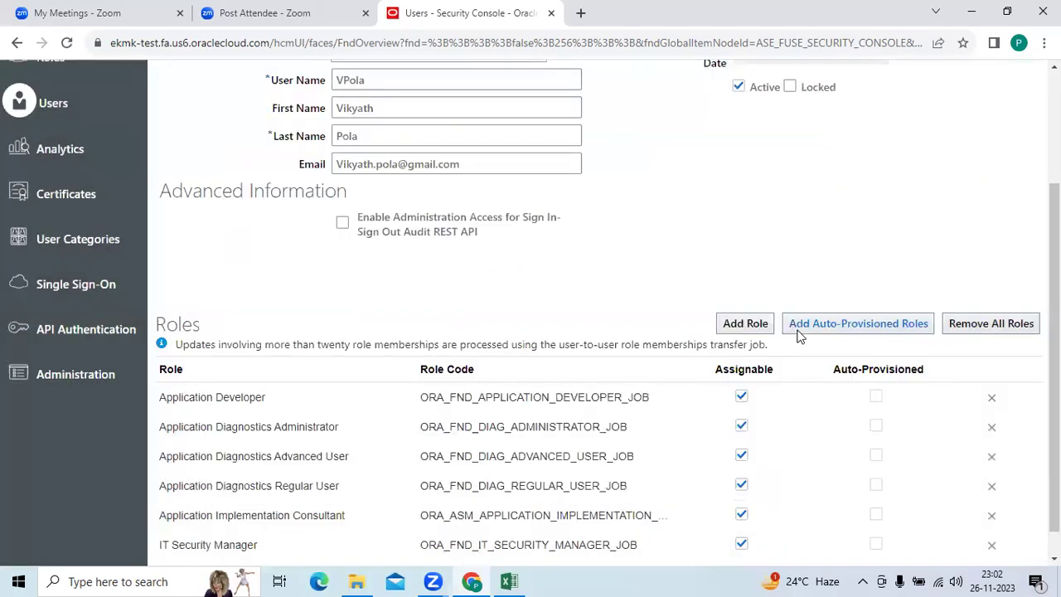
{"action": "scroll", "coordinate": [829, 248], "scroll_direction": "up", "scroll_amount": 5}
{"action": "left_click", "coordinate": [883, 120]}
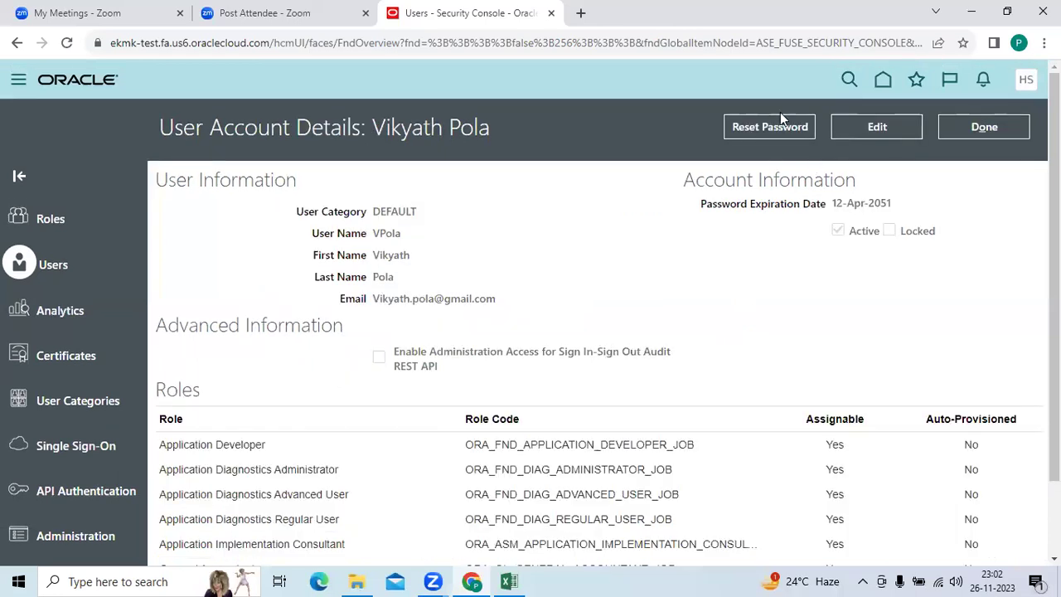
Cancel a started password reset and go back to the user search results.
{"action": "left_click", "coordinate": [758, 133]}
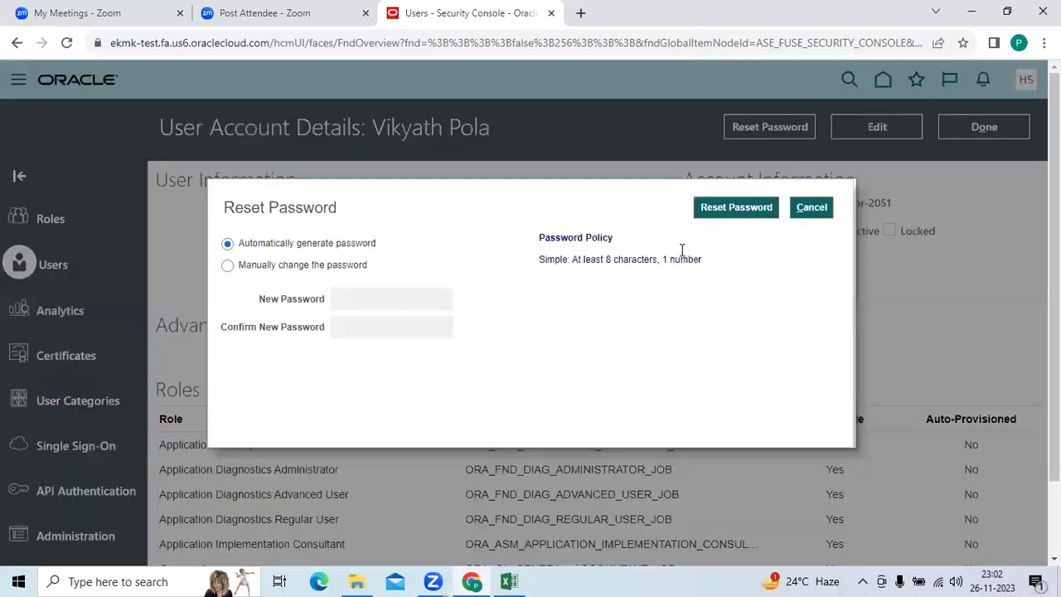
{"action": "left_click", "coordinate": [814, 209]}
{"action": "left_click", "coordinate": [997, 132]}
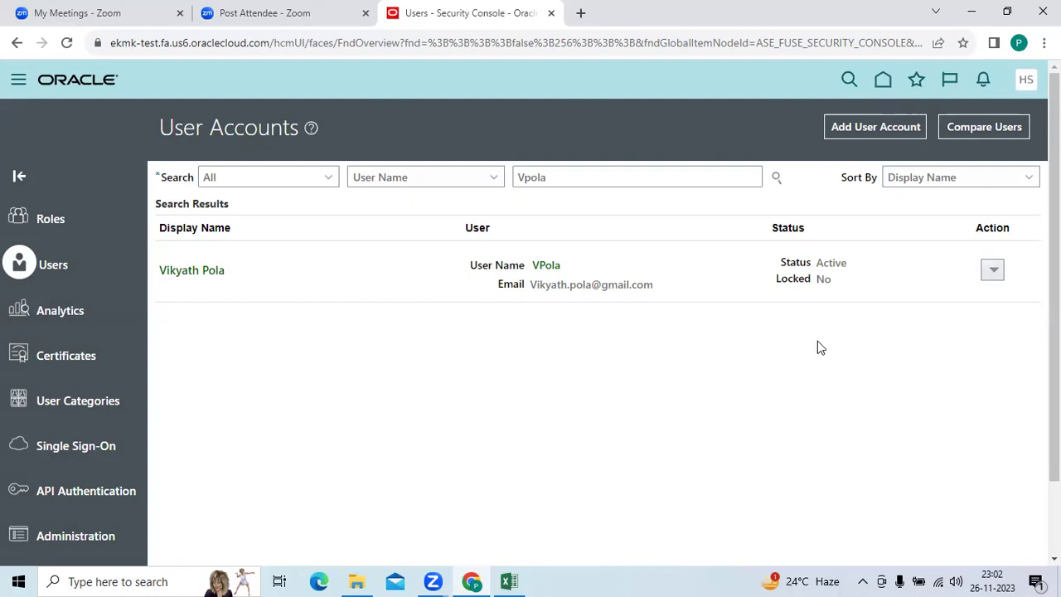
Go to the Scheduled Processes work area from the Navigator's Tools group.
{"action": "left_click", "coordinate": [18, 80]}
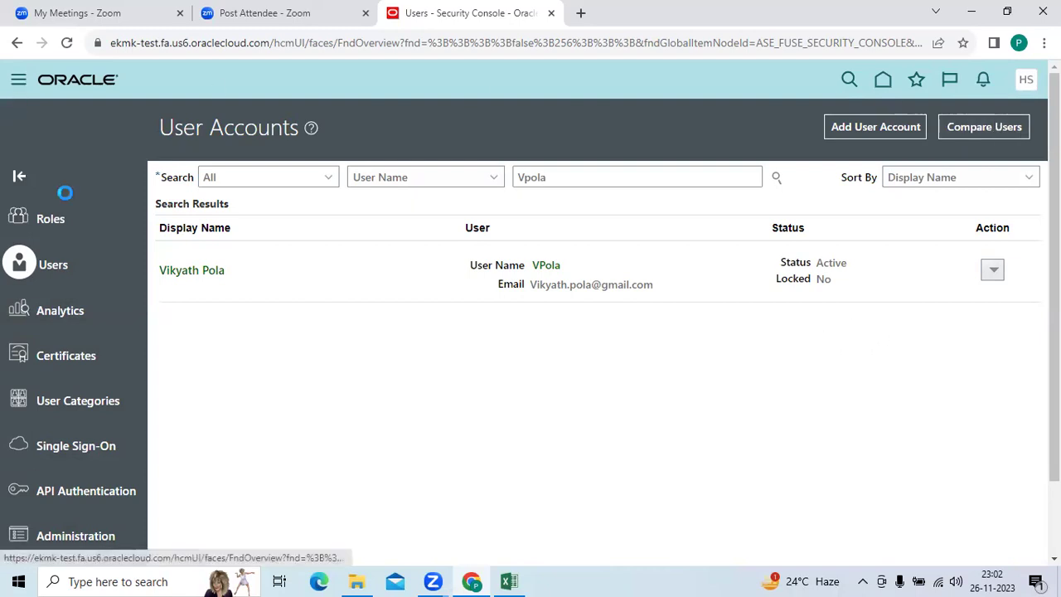
{"action": "scroll", "coordinate": [402, 443], "scroll_direction": "down", "scroll_amount": 15}
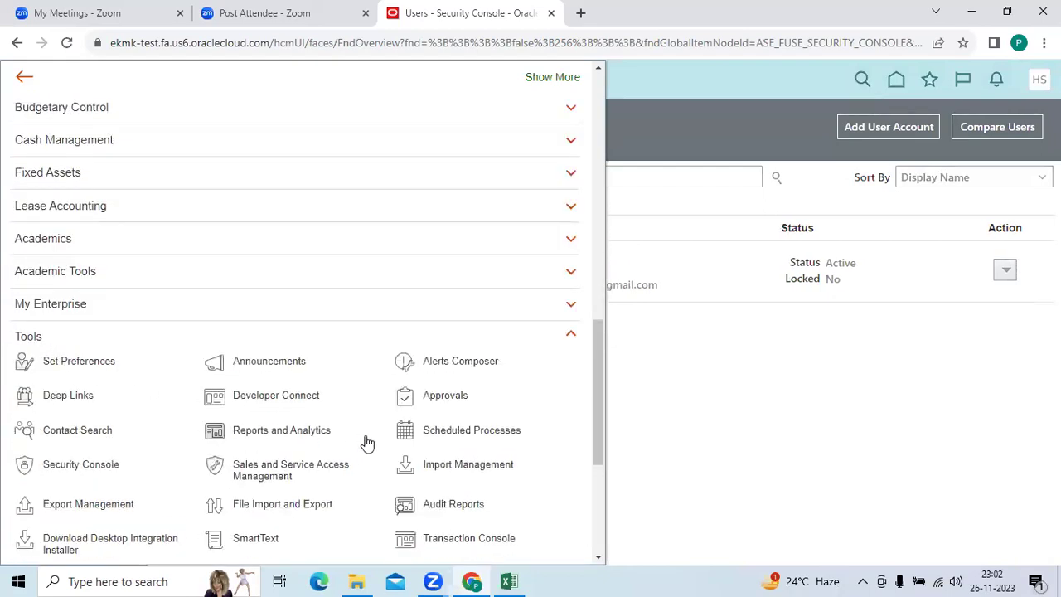
{"action": "left_click", "coordinate": [468, 439]}
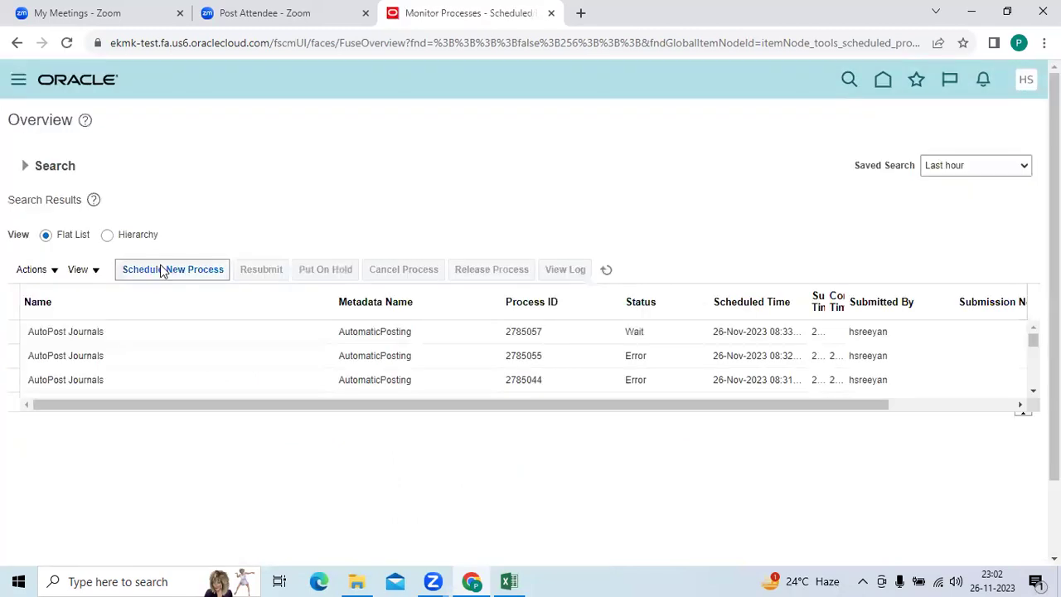
Start a new scheduled process and pick Retrieve Latest LDAP Changes via a '%LDAP' name search.
{"action": "left_click", "coordinate": [155, 271]}
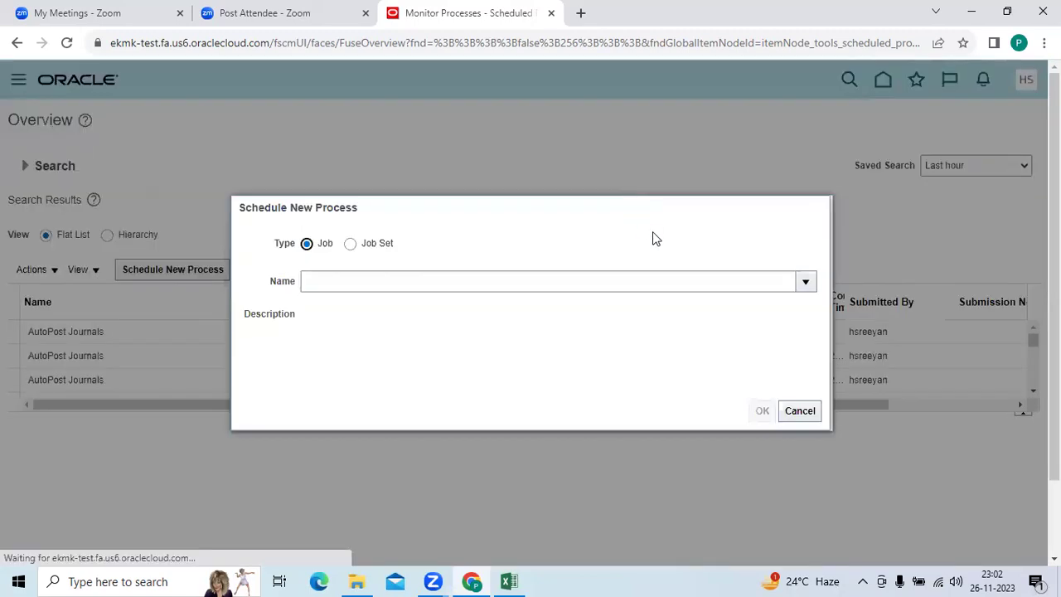
{"action": "left_click", "coordinate": [802, 283]}
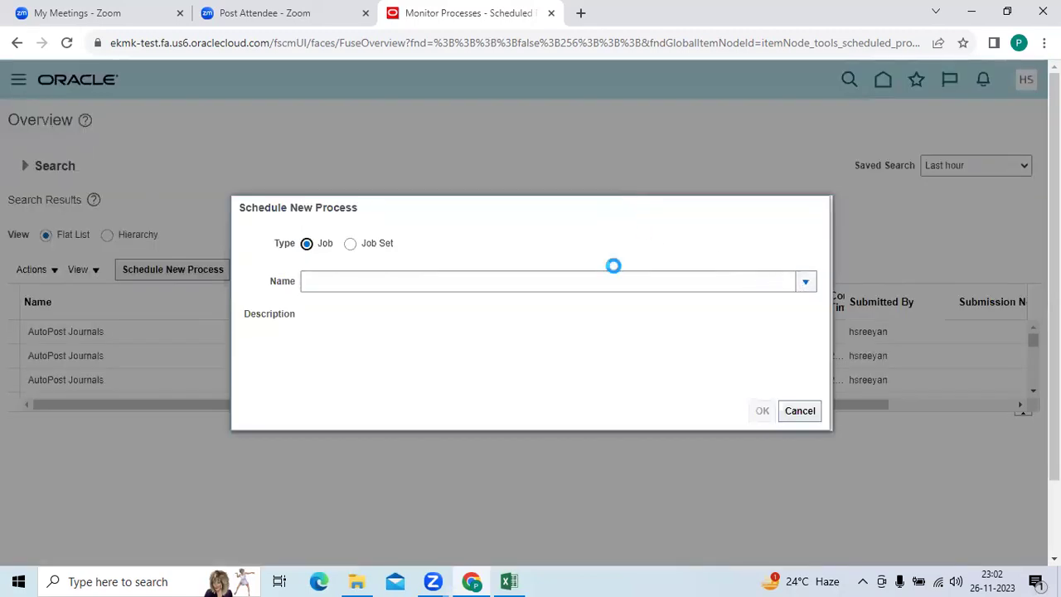
{"action": "left_click", "coordinate": [335, 553]}
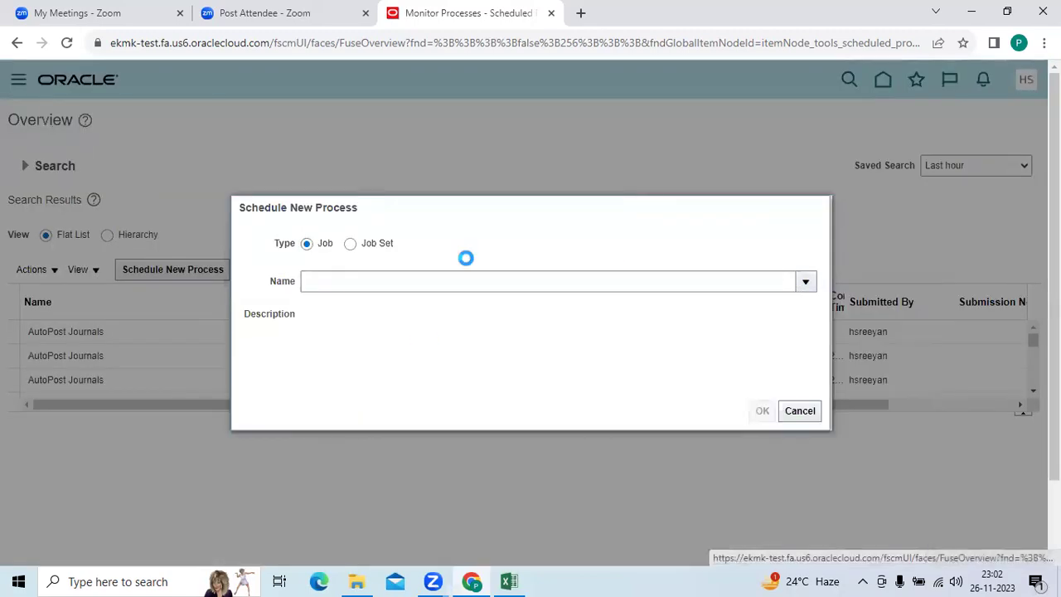
{"action": "left_click", "coordinate": [450, 285]}
{"action": "type", "text": "%LDAP%"}
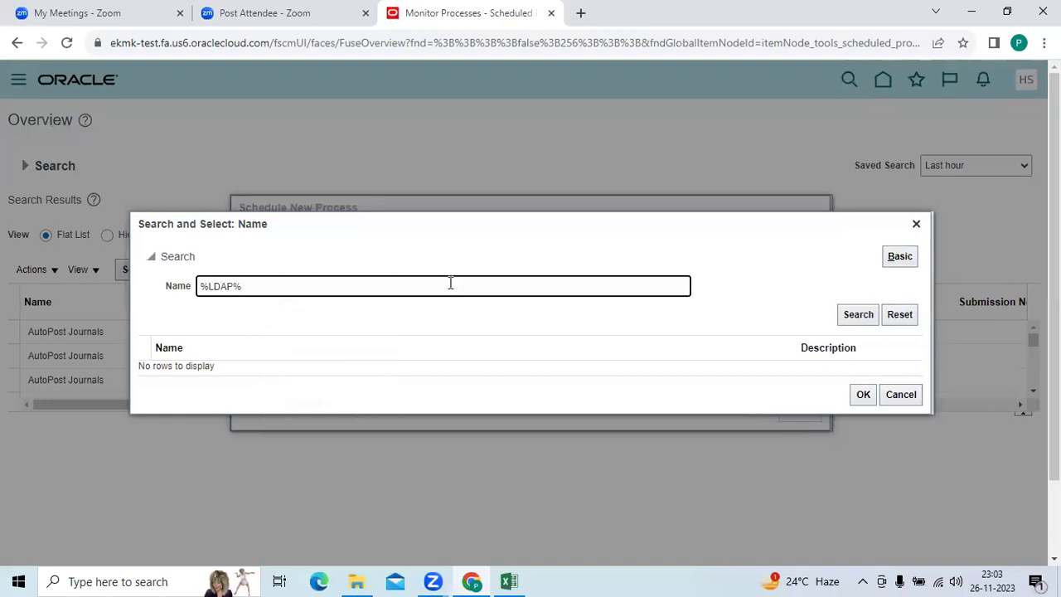
{"action": "key", "text": "Return"}
{"action": "left_click", "coordinate": [373, 348]}
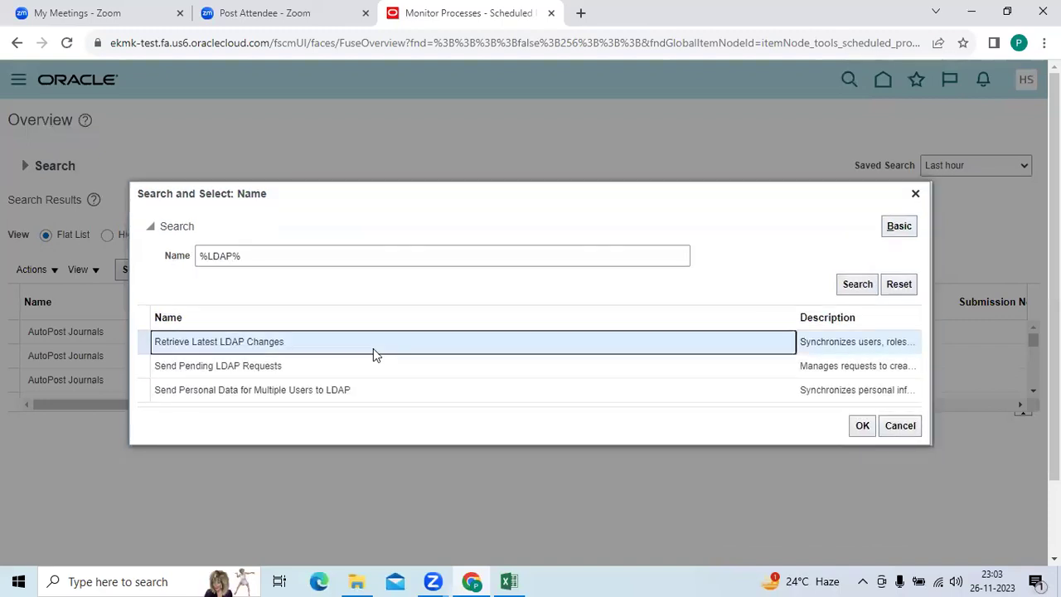
{"action": "left_click", "coordinate": [862, 426]}
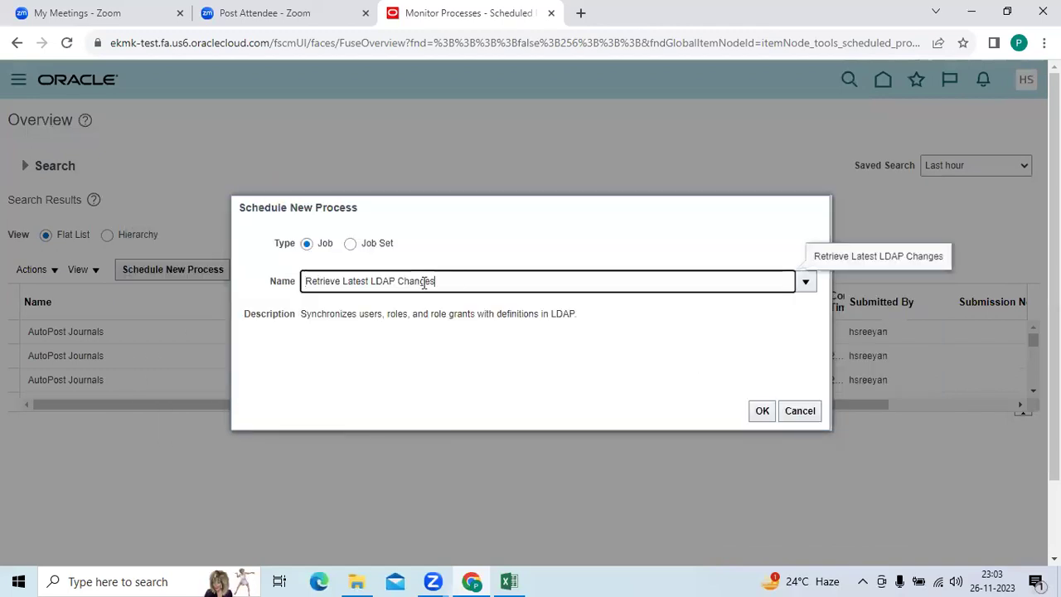
Copy the process name, submit Retrieve Latest LDAP Changes and acknowledge process 2785062.
{"action": "left_click_drag", "start_coordinate": [436, 282], "coordinate": [320, 296]}
{"action": "key", "text": "ctrl+c"}
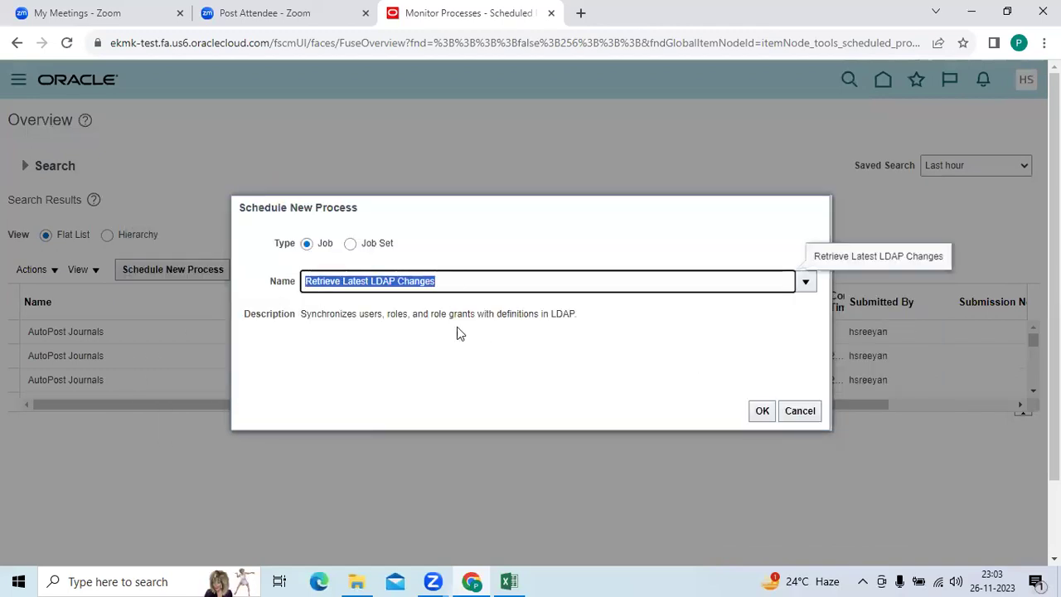
{"action": "left_click", "coordinate": [761, 410]}
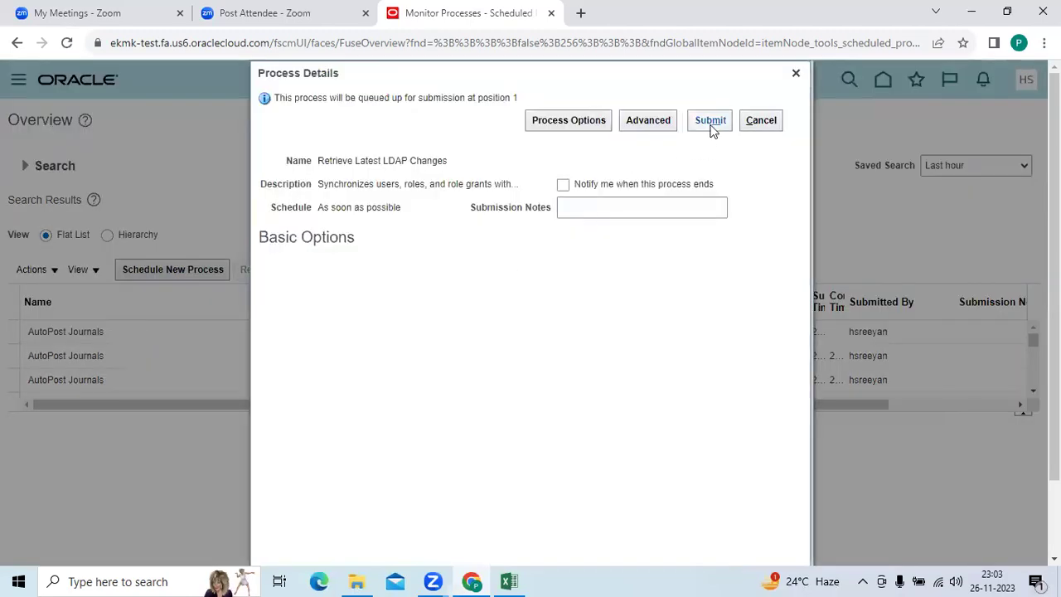
{"action": "left_click", "coordinate": [710, 120]}
{"action": "left_click", "coordinate": [705, 229]}
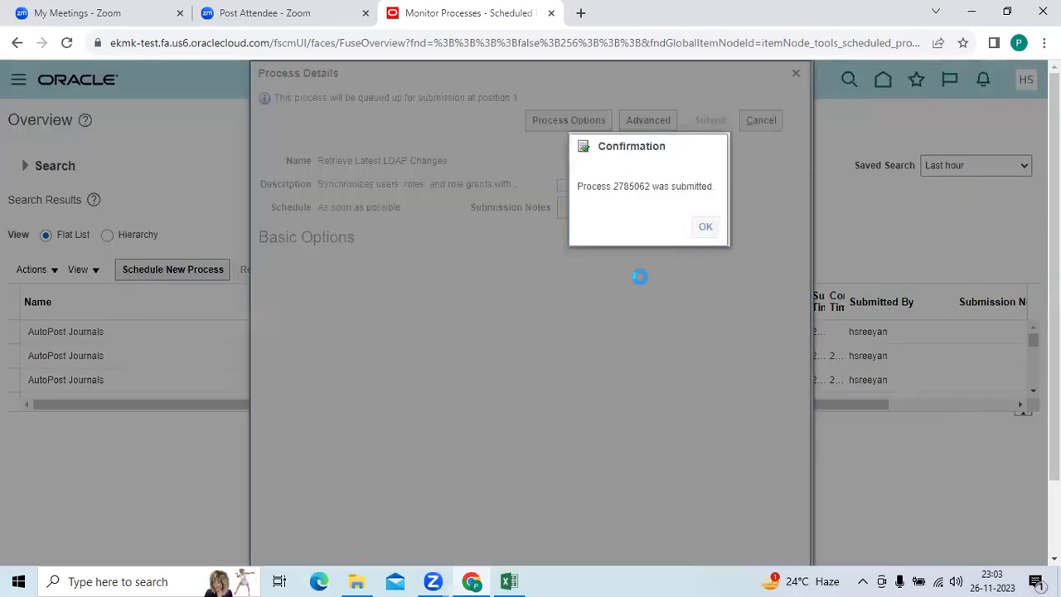
Enter 'Run the Program' in B12 and paste 'Retrieve Latest LDAP Changes' into C12.
{"action": "left_click", "coordinate": [509, 581]}
{"action": "key", "text": "Down"}
{"action": "key", "text": "Down"}
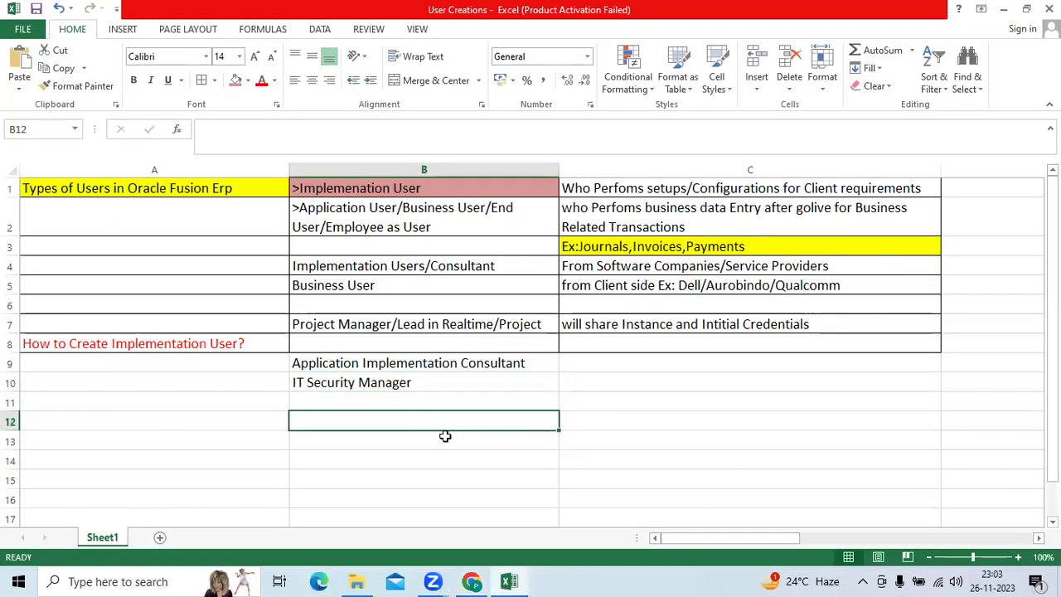
{"action": "type", "text": "rUNTHE"}
{"action": "key", "text": "BackSpace"}
{"action": "key", "text": "BackSpace"}
{"action": "key", "text": "BackSpace"}
{"action": "key", "text": "BackSpace"}
{"action": "key", "text": "BackSpace"}
{"action": "key", "text": "BackSpace"}
{"action": "type", "text": "Ru"}
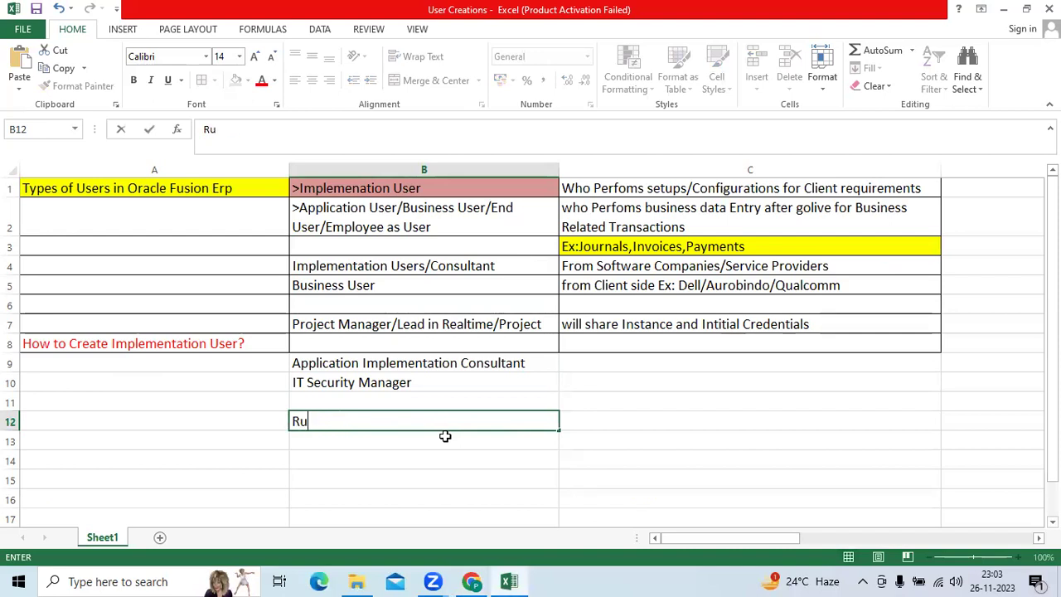
{"action": "type", "text": "n the Program"}
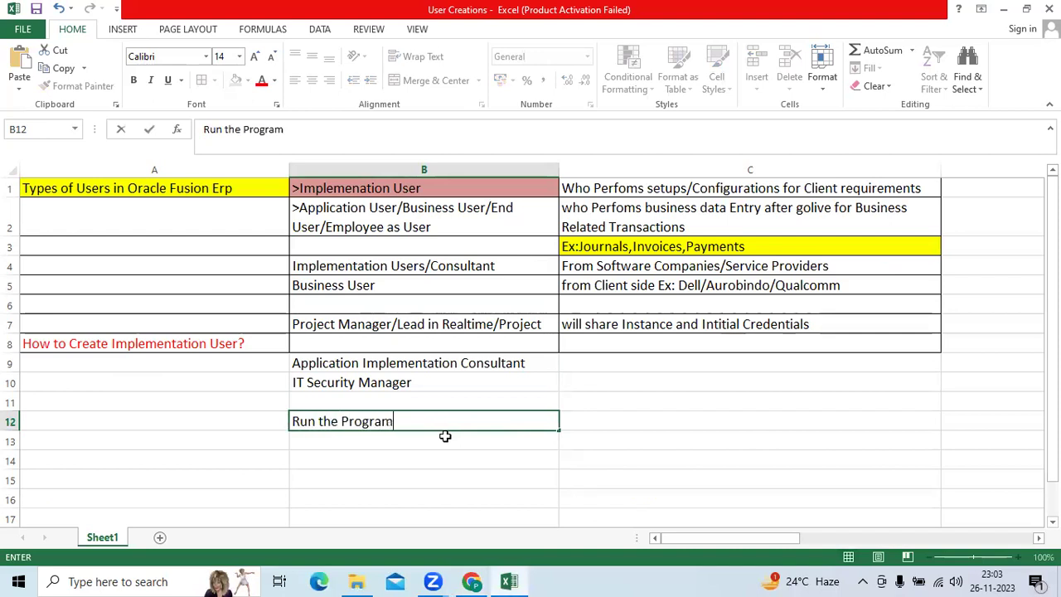
{"action": "key", "text": "Tab"}
{"action": "key", "text": "ctrl+v"}
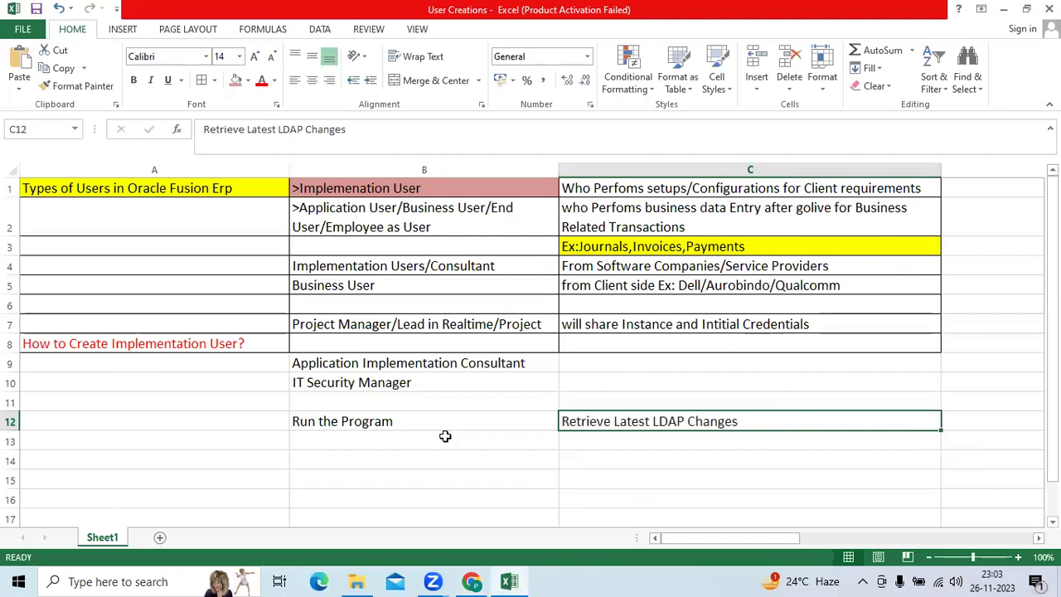
{"action": "key", "text": "alt+Tab"}
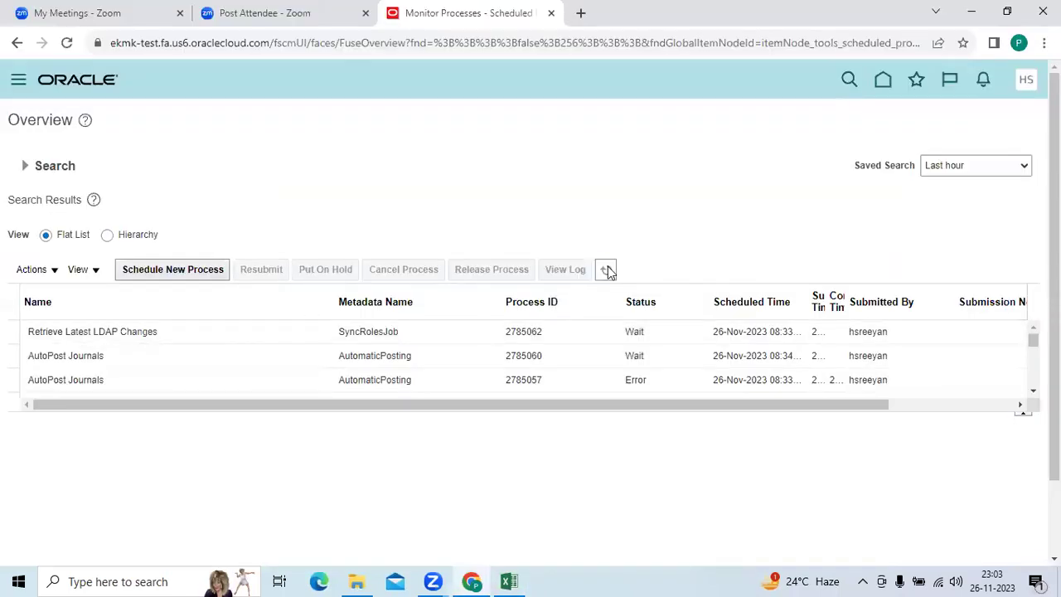
Refresh the scheduled processes list, then sign out and confirm the logout consent.
{"action": "left_click", "coordinate": [606, 270]}
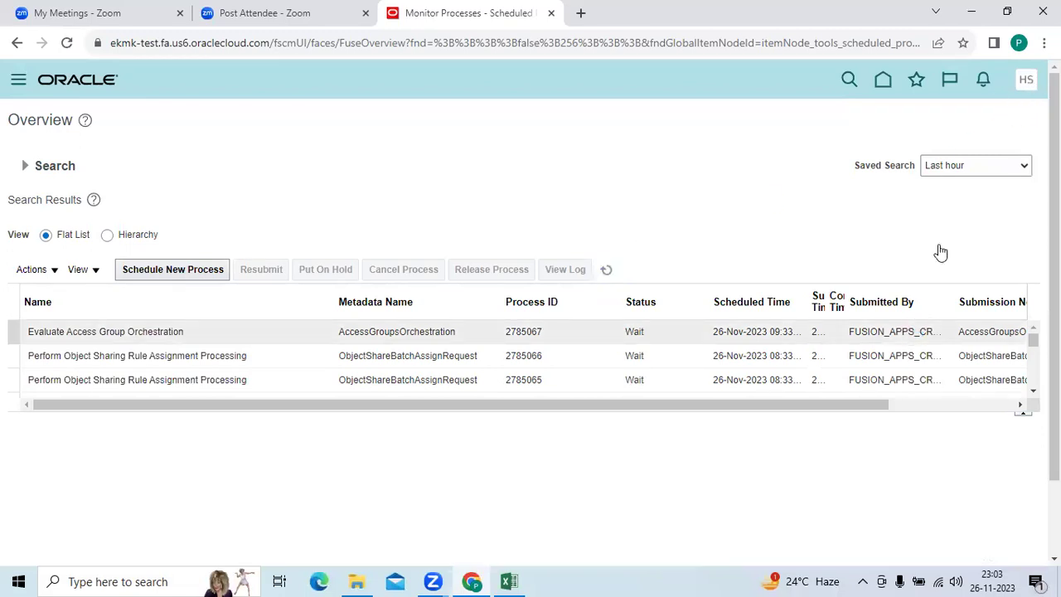
{"action": "left_click", "coordinate": [1026, 79]}
{"action": "left_click", "coordinate": [763, 347]}
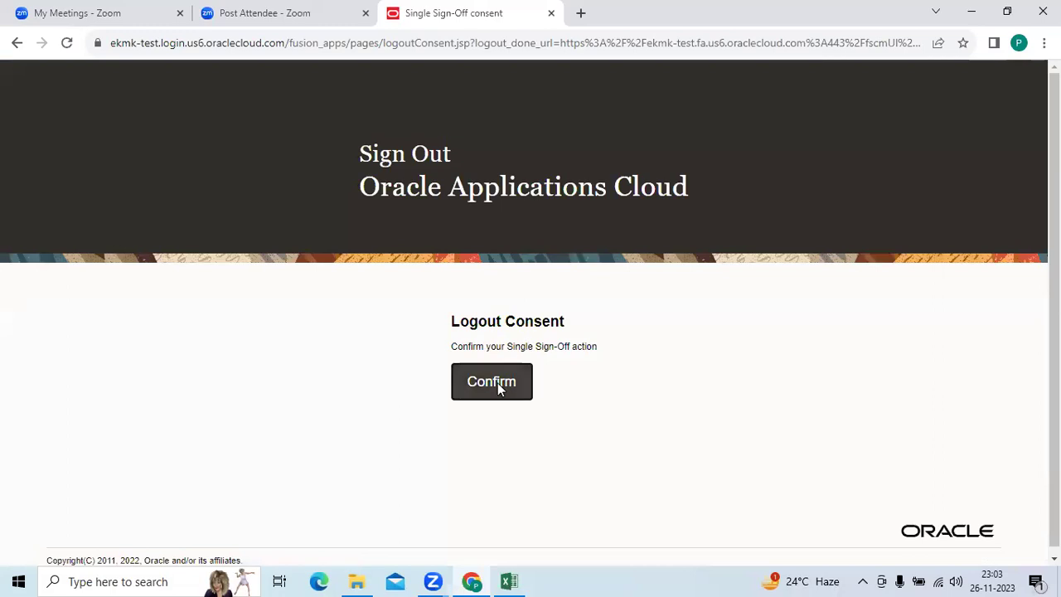
{"action": "left_click", "coordinate": [500, 383]}
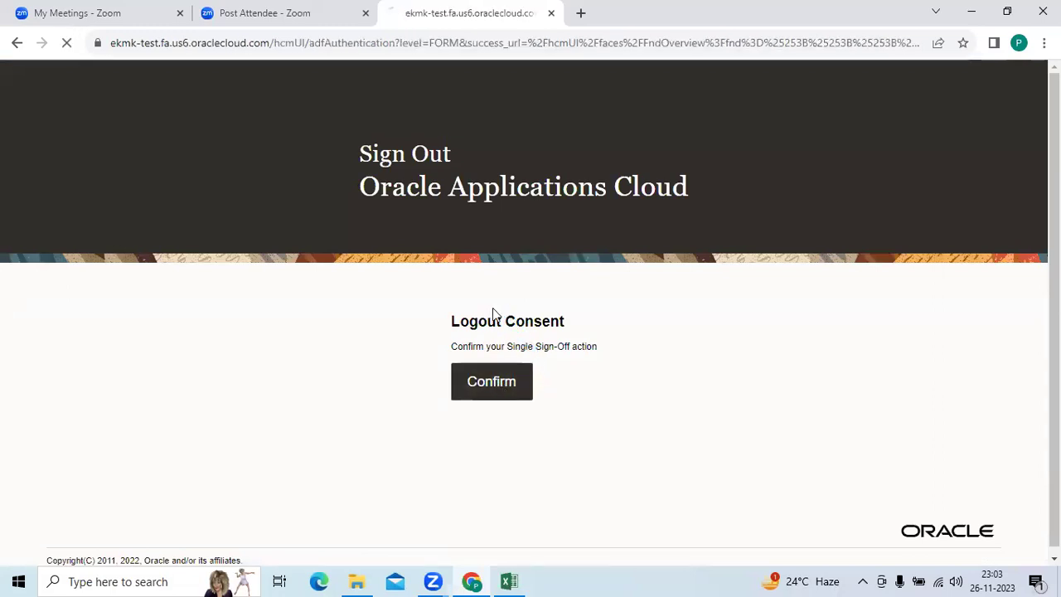
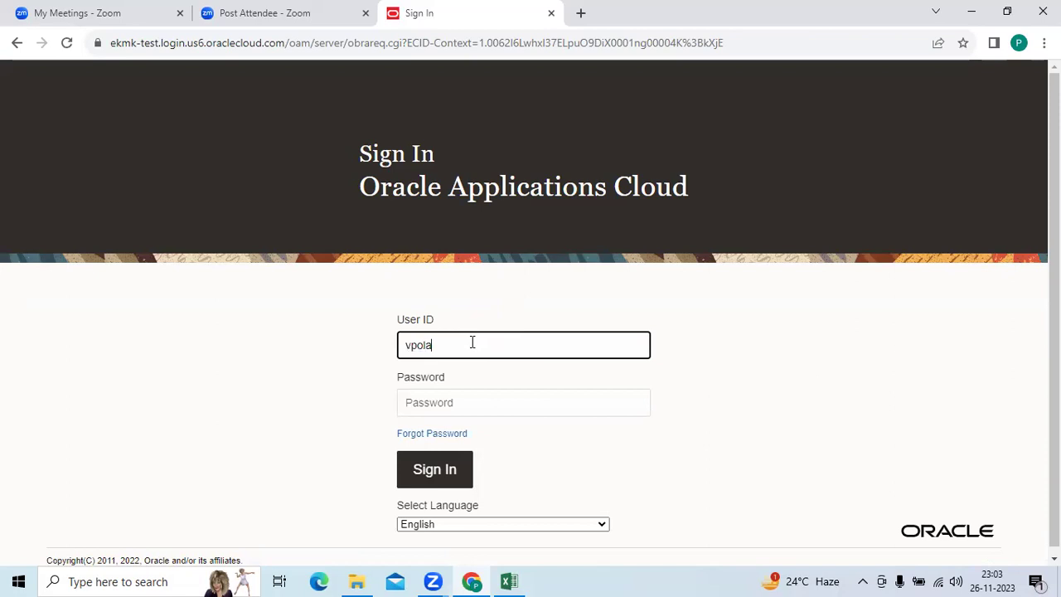
Try signing in with the new implementation user's ID and password.
{"action": "key", "text": "Tab"}
{"action": "type", "text": "•"}
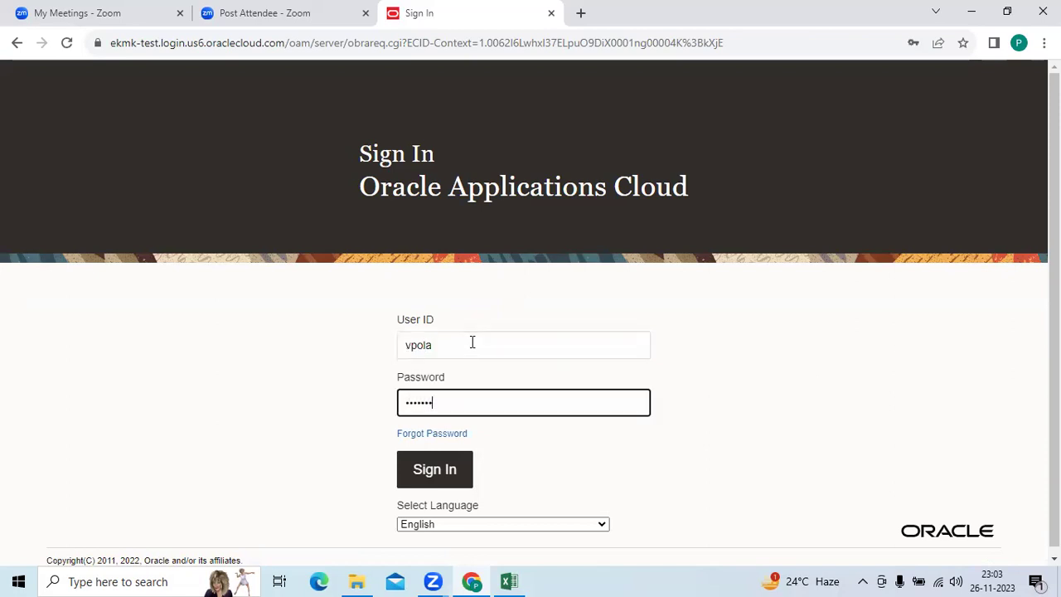
{"action": "key", "text": "Return"}
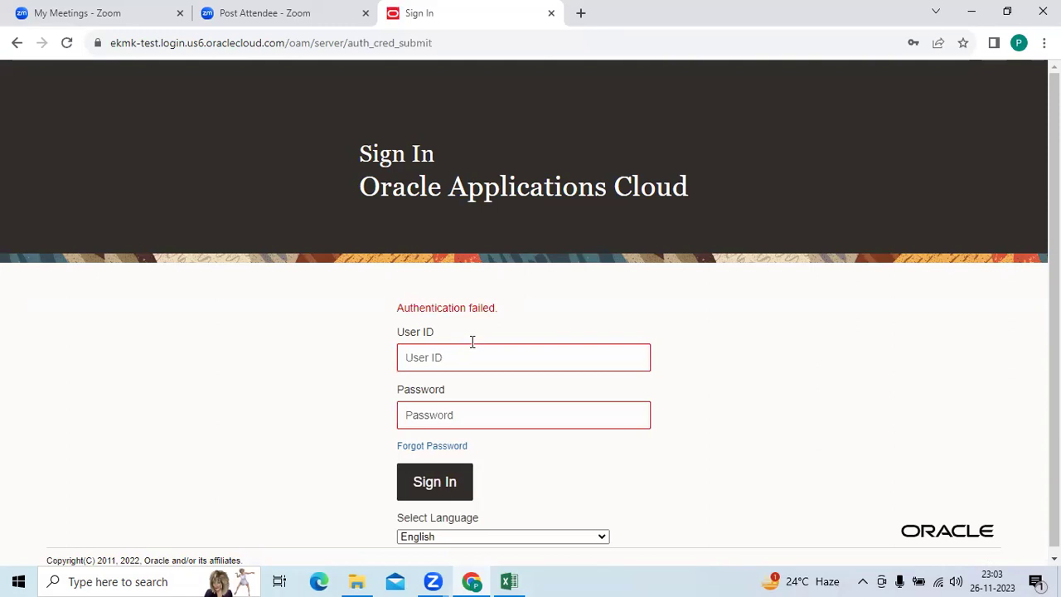
After the authentication failure, re-enter the user ID and corrected password to sign in.
{"action": "left_click", "coordinate": [473, 352]}
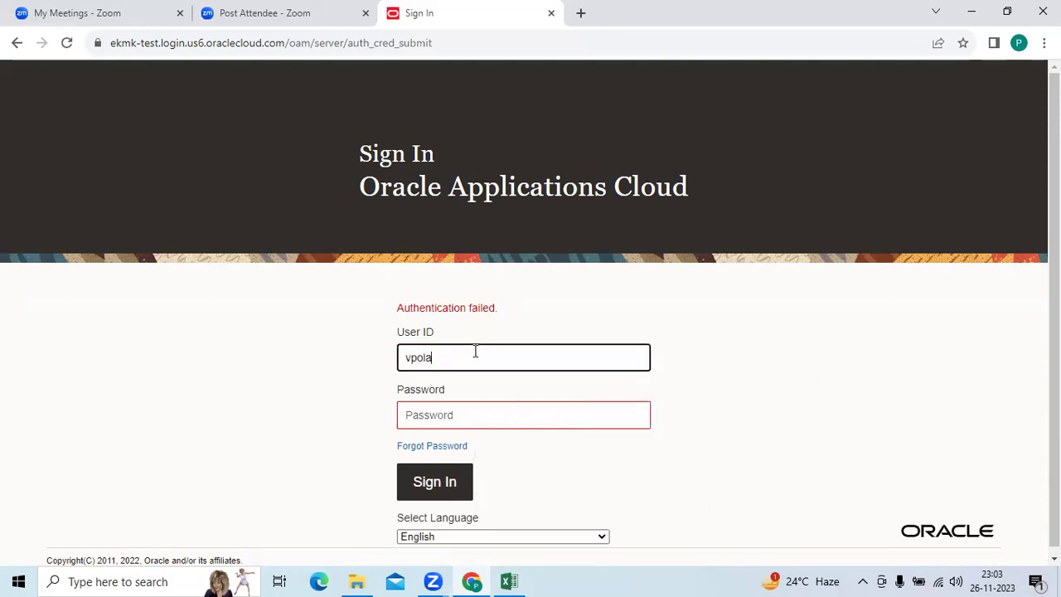
{"action": "key", "text": "Tab"}
{"action": "type", "text": "•"}
{"action": "key", "text": "BackSpace"}
{"action": "type", "text": "•"}
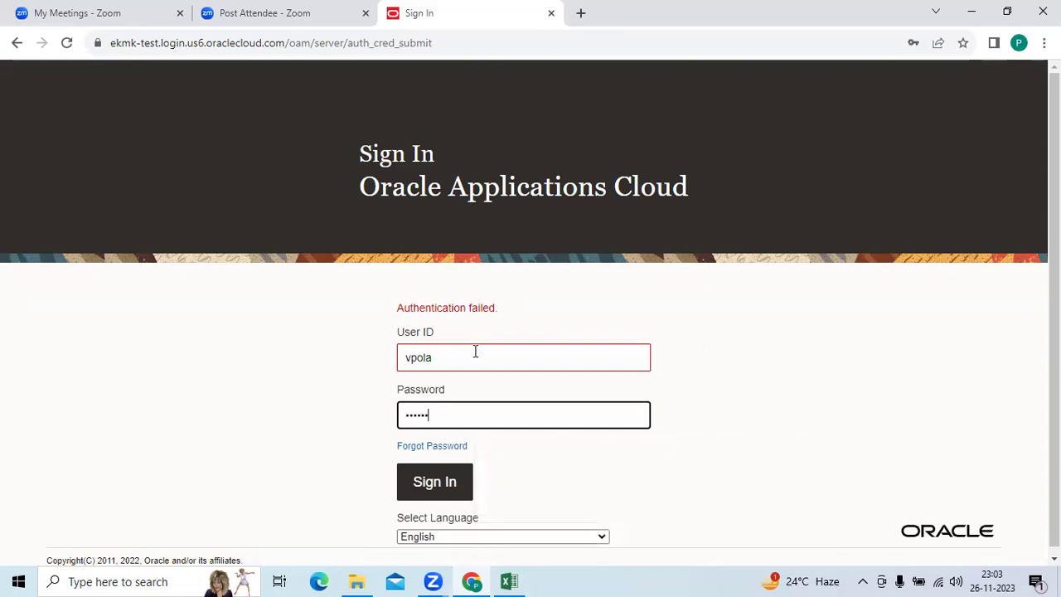
{"action": "key", "text": "Return"}
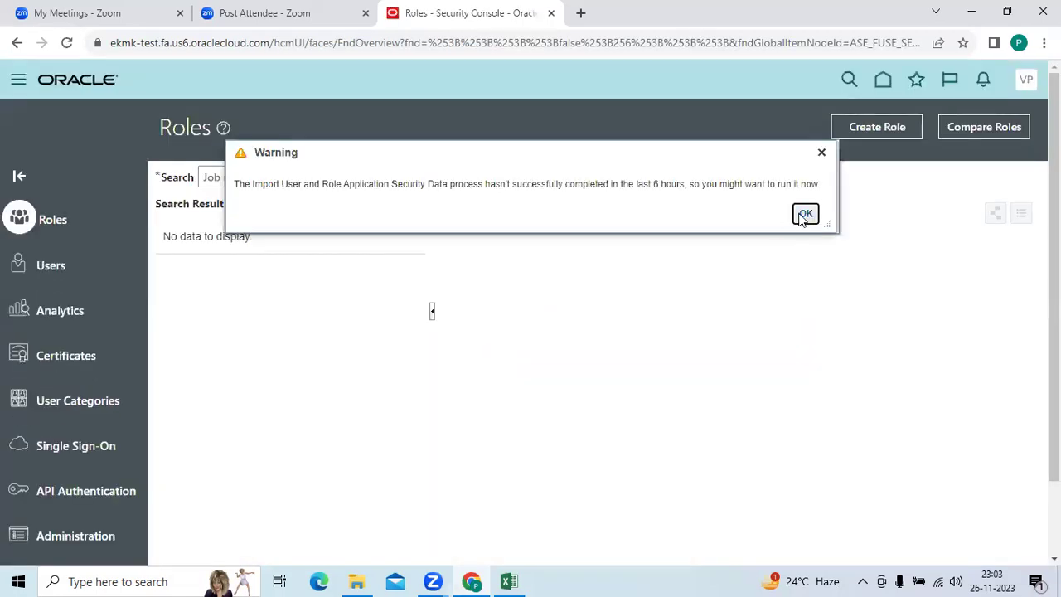
Dismiss the security data import warning and go to Setup and Maintenance from the user menu.
{"action": "left_click", "coordinate": [804, 213]}
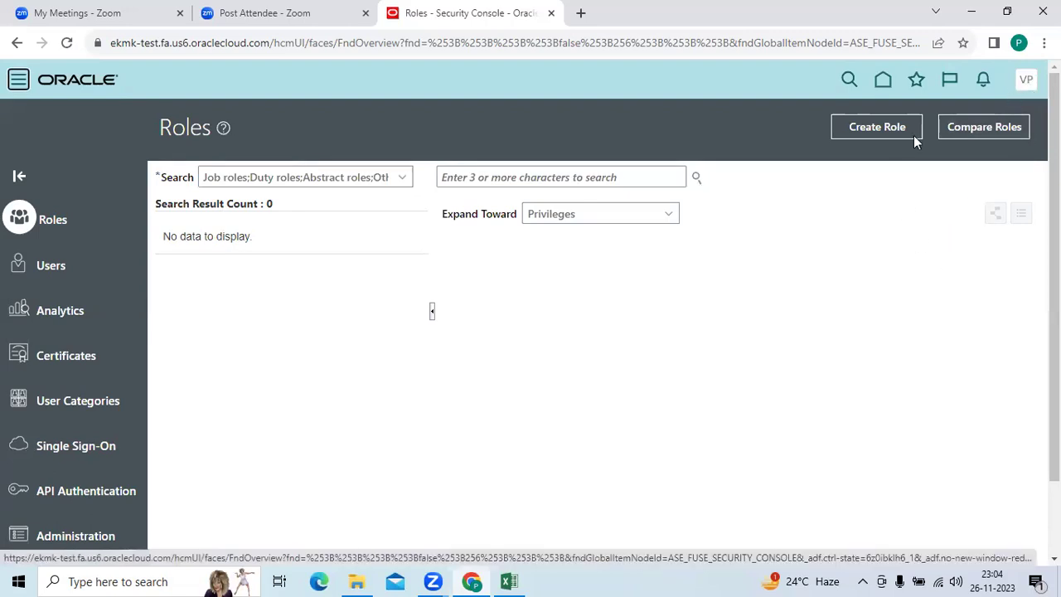
{"action": "left_click", "coordinate": [1026, 79]}
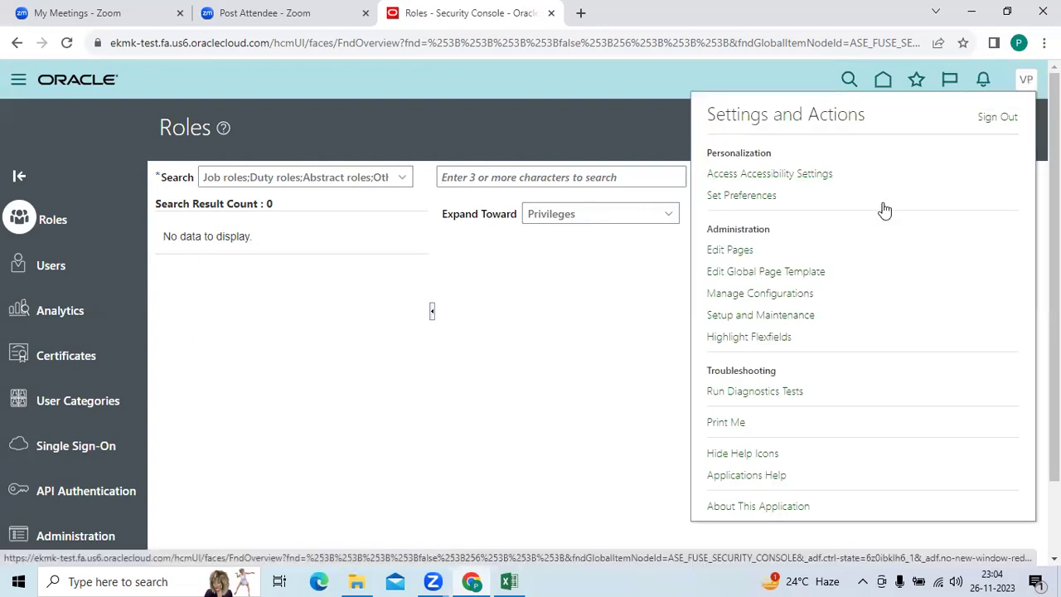
{"action": "left_click", "coordinate": [746, 314]}
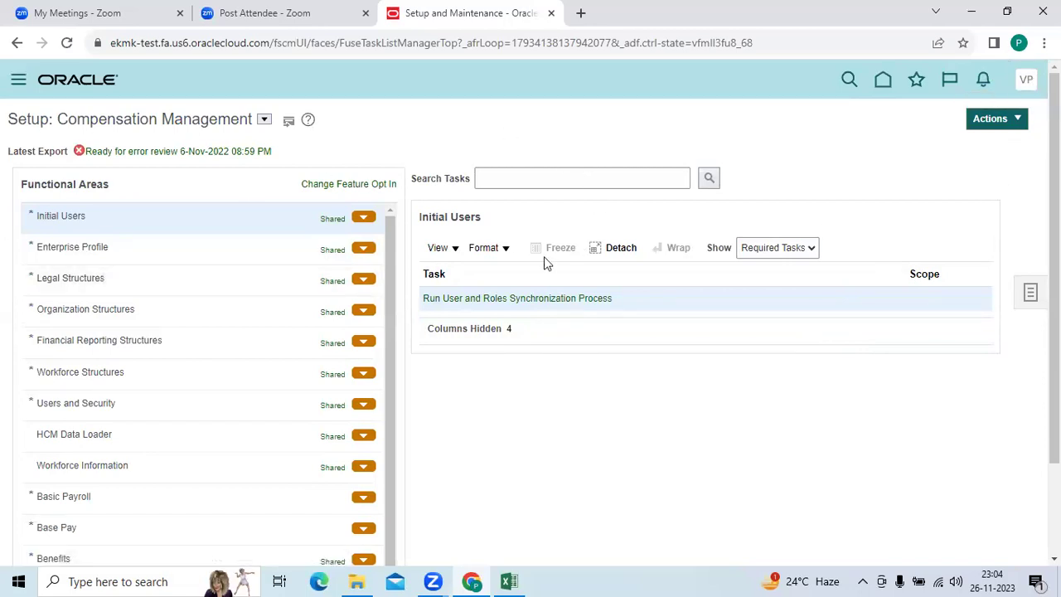
Go to the Security Console's Users page via Navigator > Tools and focus the user search box.
{"action": "left_click", "coordinate": [264, 119]}
{"action": "left_click", "coordinate": [751, 379]}
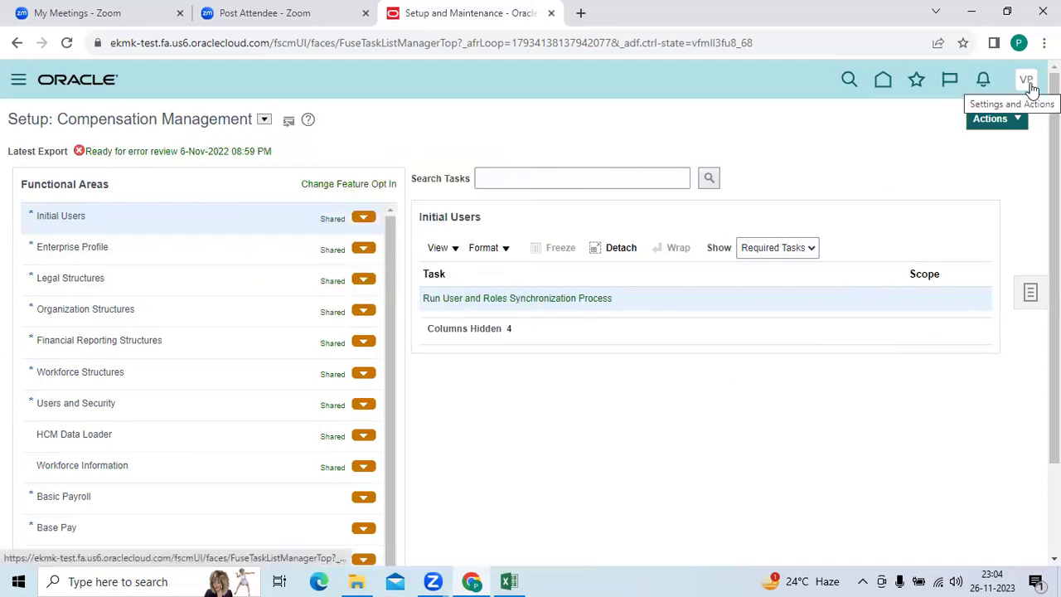
{"action": "left_click", "coordinate": [20, 86]}
{"action": "scroll", "coordinate": [195, 257], "scroll_direction": "down", "scroll_amount": 10}
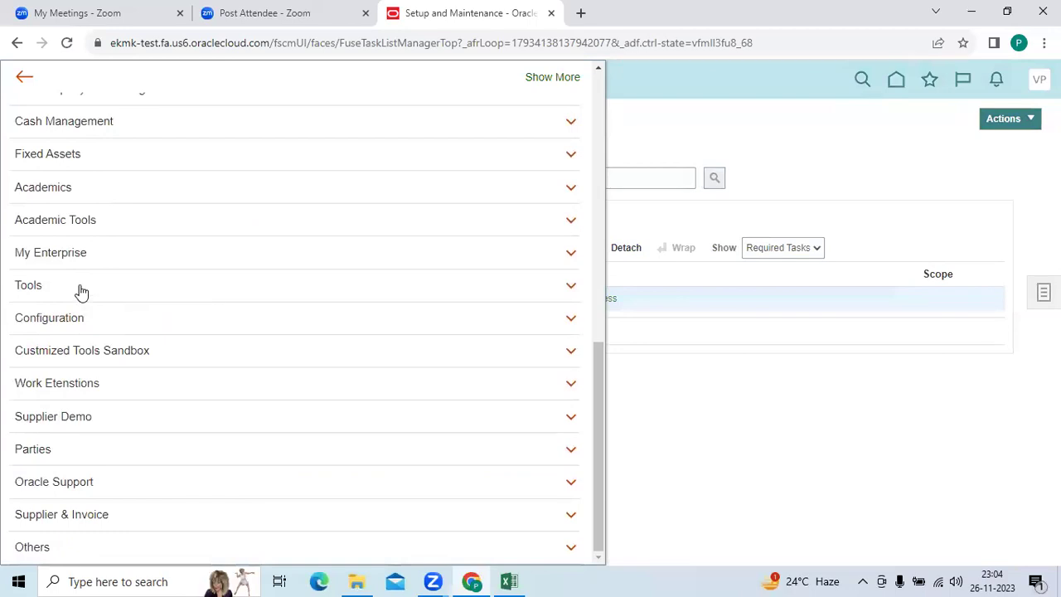
{"action": "left_click", "coordinate": [81, 290]}
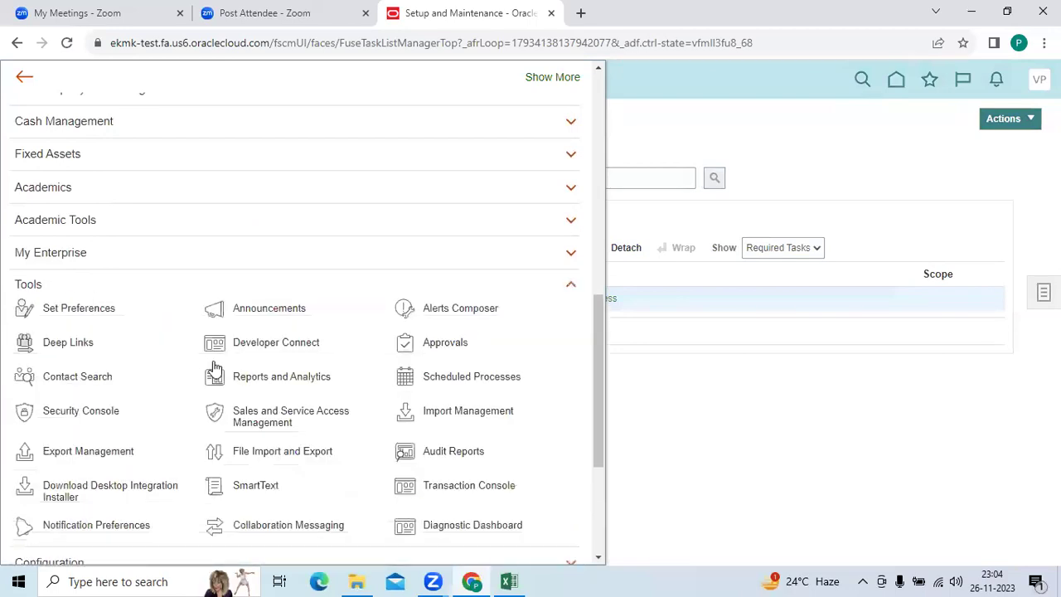
{"action": "left_click", "coordinate": [106, 414]}
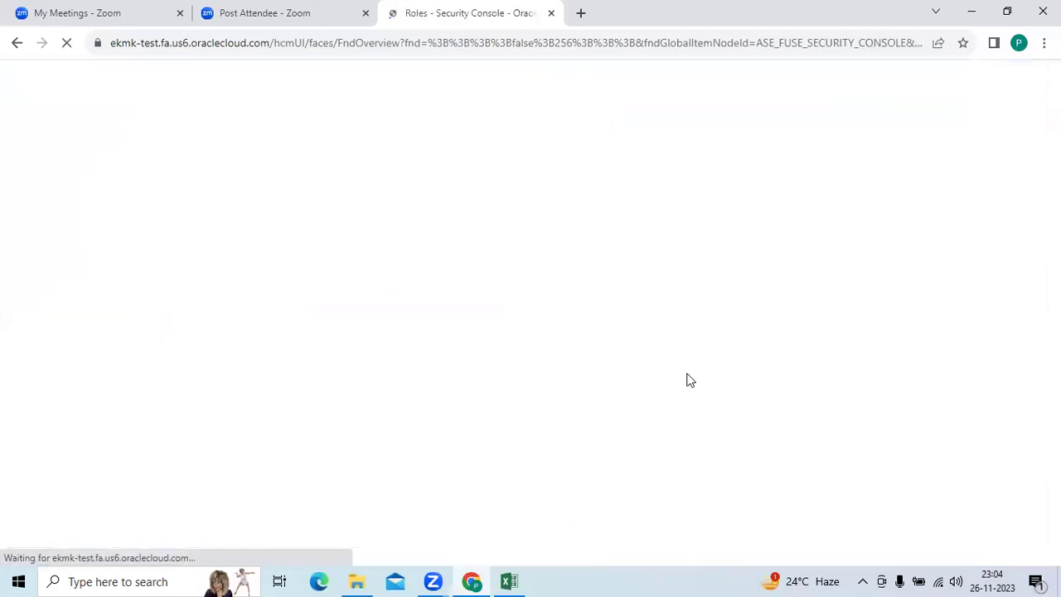
{"action": "left_click", "coordinate": [56, 265]}
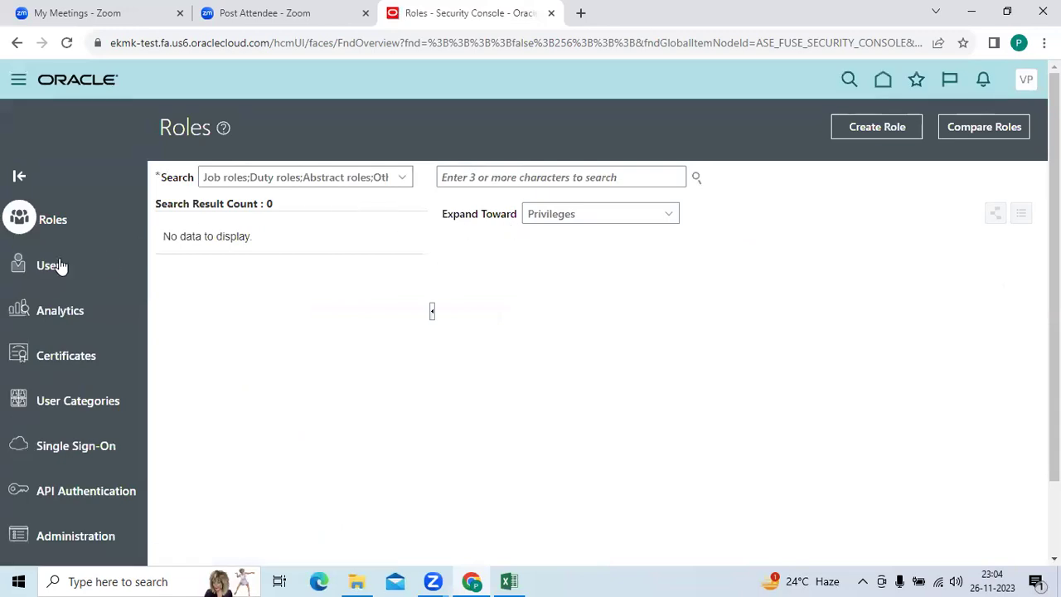
{"action": "left_click", "coordinate": [549, 178]}
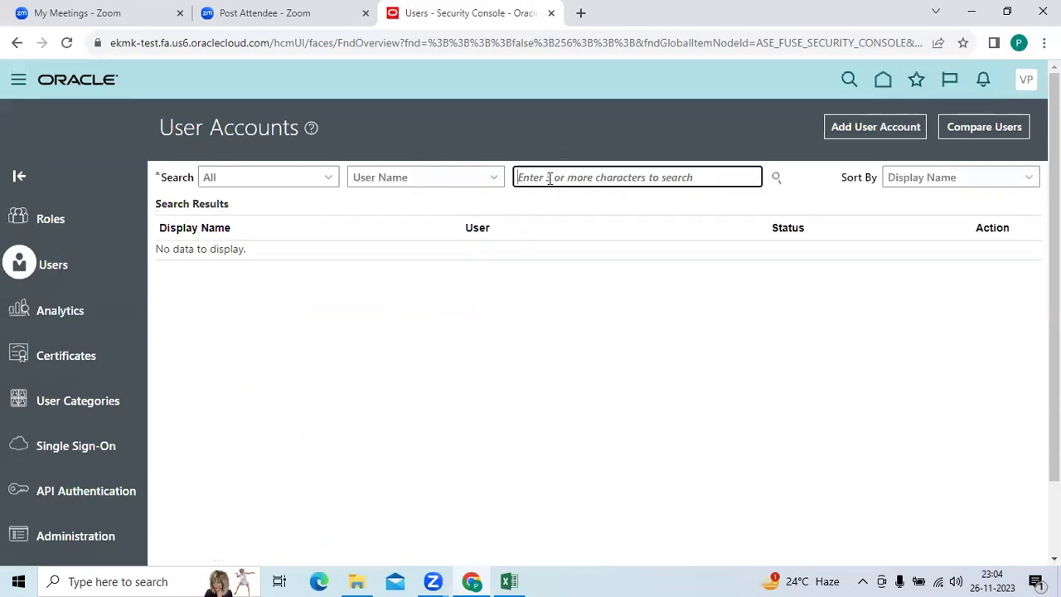
In the User Creations workbook, select the two role names in B9:B10.
{"action": "left_click", "coordinate": [509, 581]}
{"action": "left_click", "coordinate": [419, 384]}
{"action": "left_click_drag", "start_coordinate": [386, 365], "coordinate": [390, 380]}
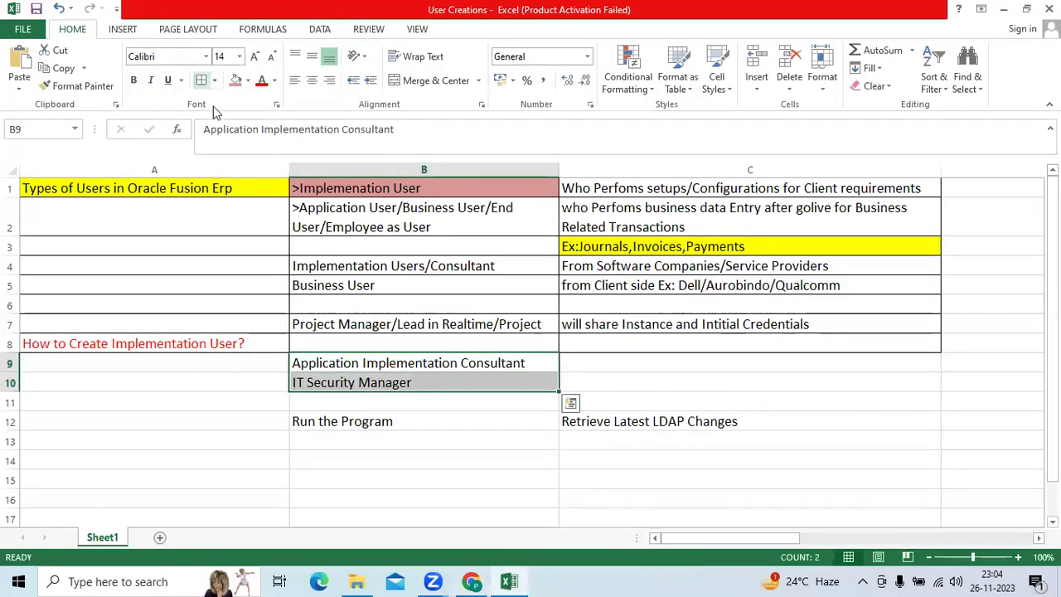
Select the Application Implementation Consultant role in cell B9.
{"action": "left_click", "coordinate": [398, 368]}
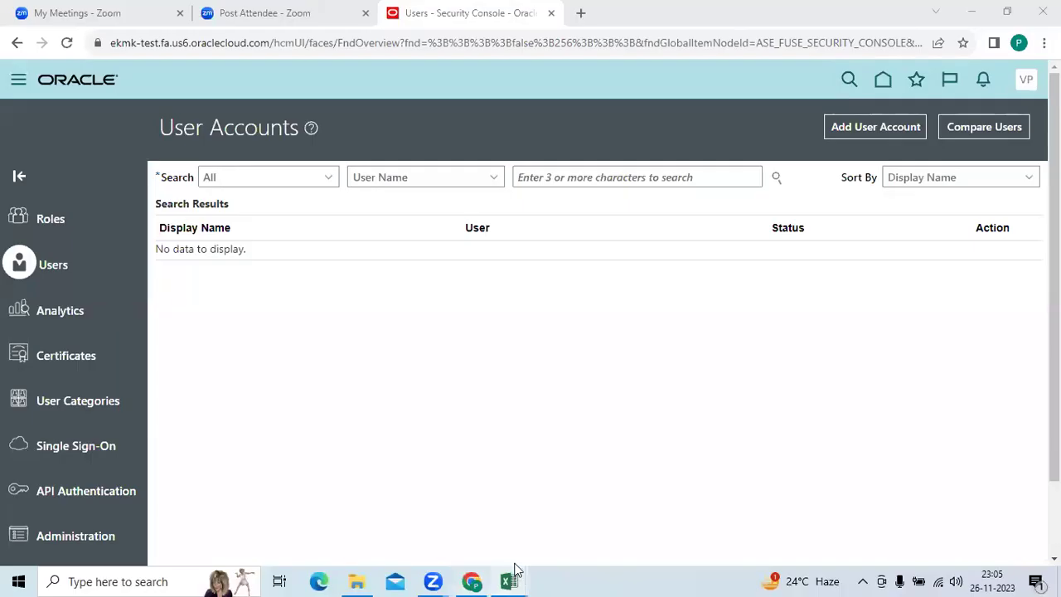
In the User Creations workbook, review the Application Implementation Consultant role and description in B15:C15.
{"action": "mouse_move", "coordinate": [508, 581]}
{"action": "left_click", "coordinate": [453, 510]}
{"action": "scroll", "coordinate": [265, 348], "scroll_direction": "down", "scroll_amount": 1}
{"action": "key", "text": "Down"}
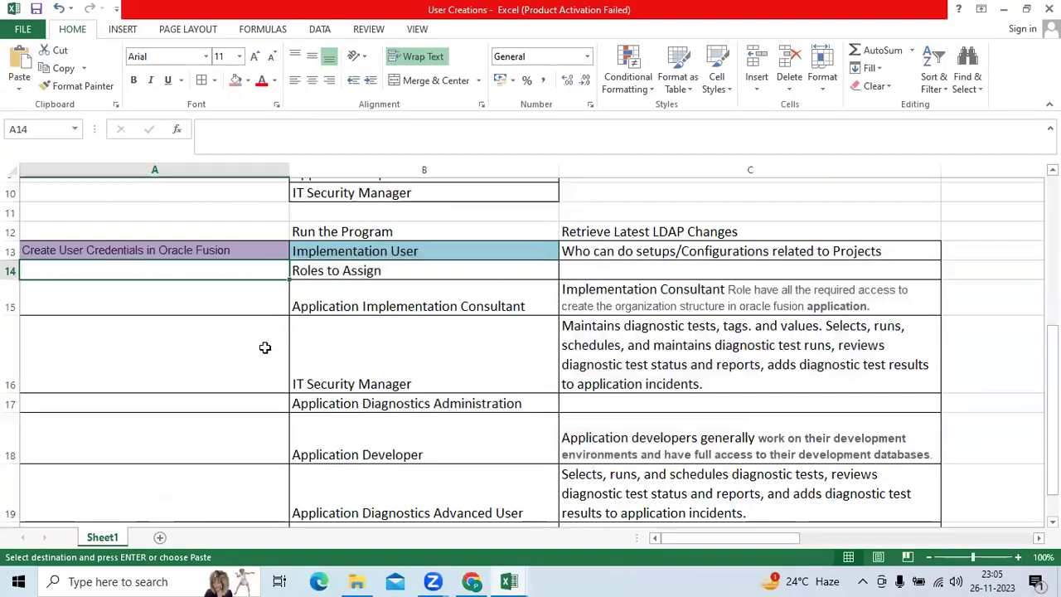
{"action": "scroll", "coordinate": [452, 247], "scroll_direction": "down", "scroll_amount": 1}
{"action": "left_click", "coordinate": [456, 241]}
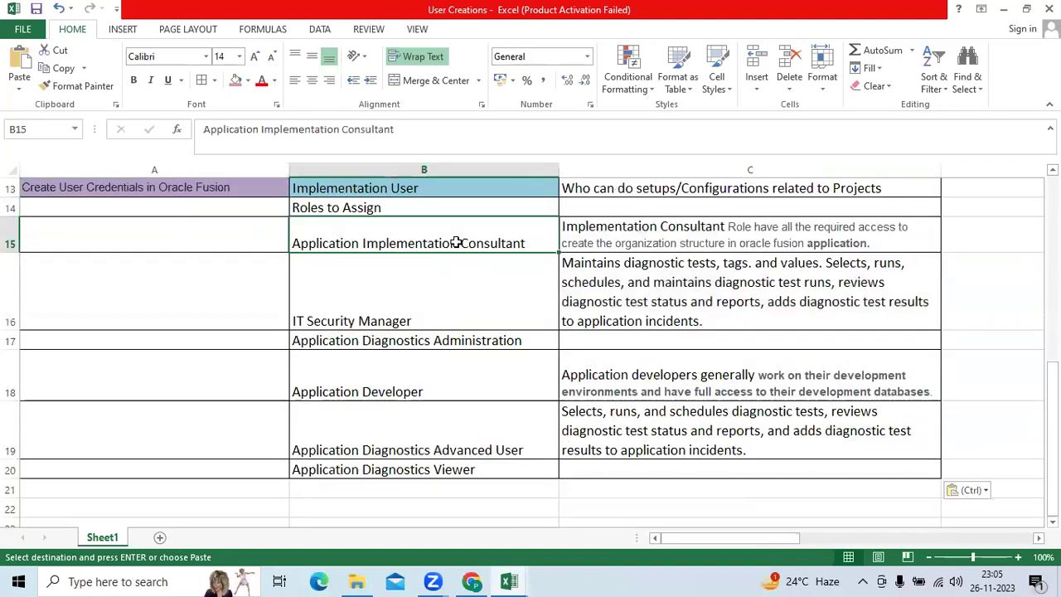
{"action": "left_click", "coordinate": [659, 237]}
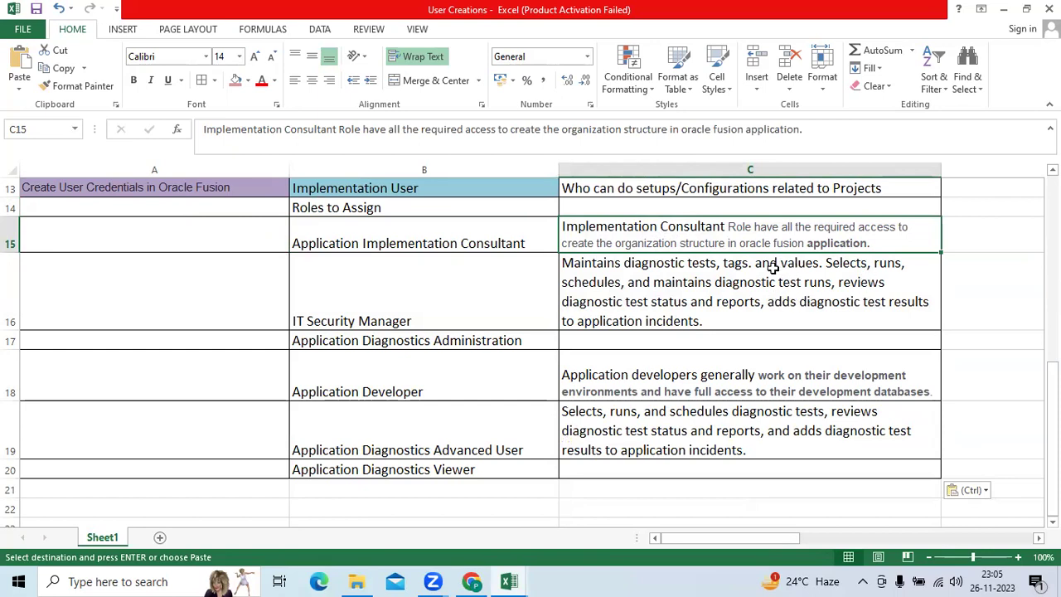
Move the diagnostic-tests description from C16 to C17 beside Application Diagnostics Administration.
{"action": "left_click", "coordinate": [496, 308]}
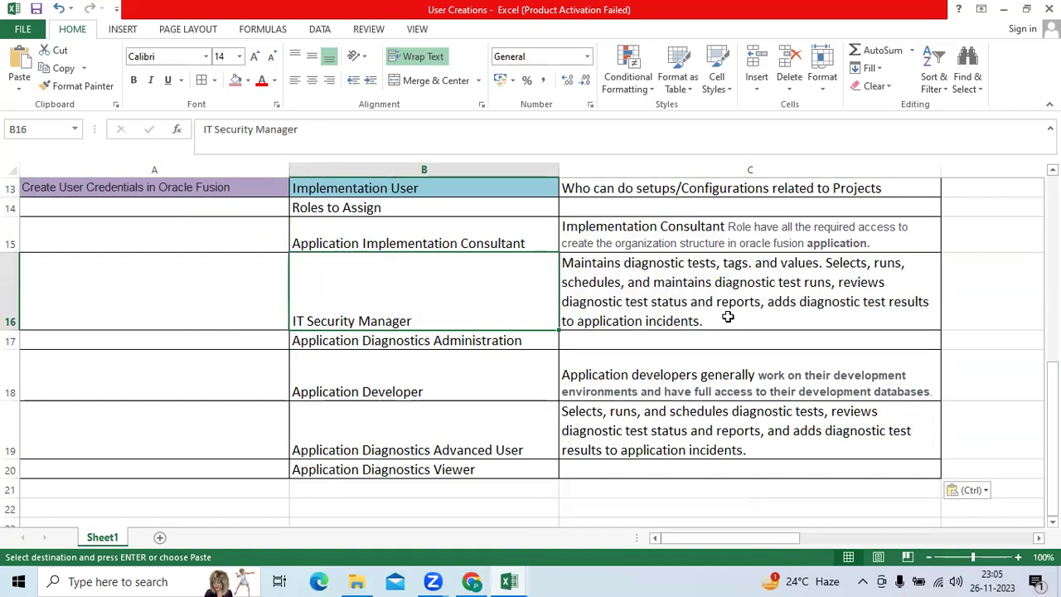
{"action": "left_click", "coordinate": [725, 305]}
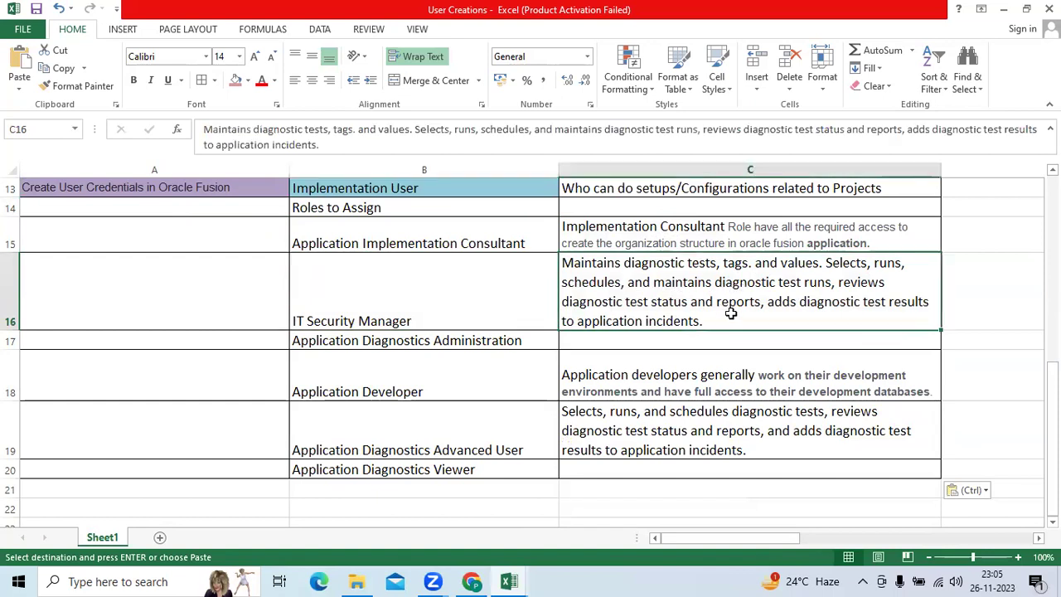
{"action": "key", "text": "ctrl+c"}
{"action": "left_click", "coordinate": [626, 338]}
{"action": "key", "text": "ctrl+v"}
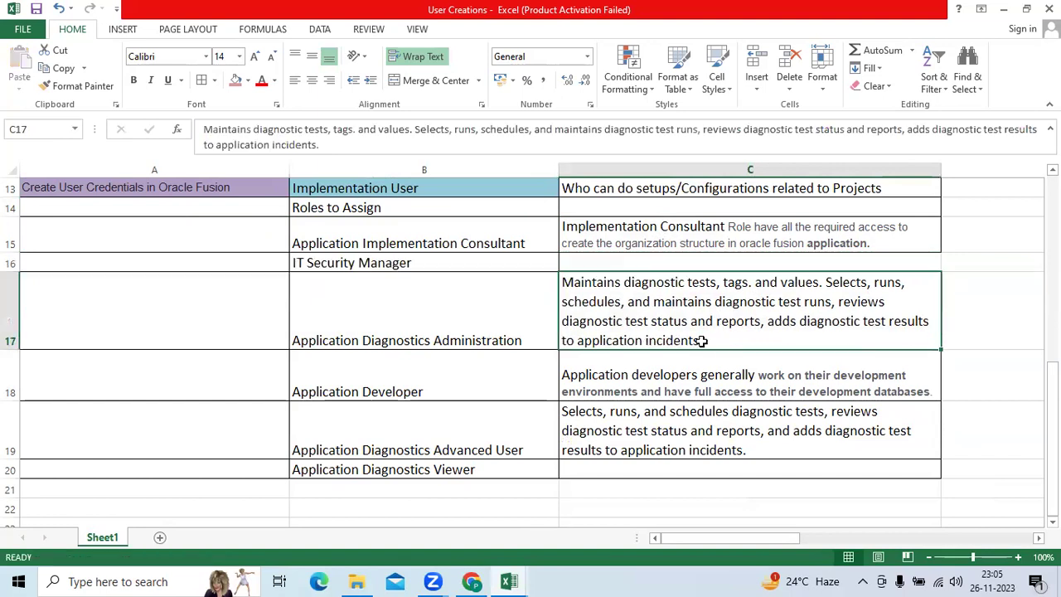
Enter 'to Create Users/Add the Roles/Modify the users' as the IT Security Manager description in C16.
{"action": "left_click", "coordinate": [609, 262]}
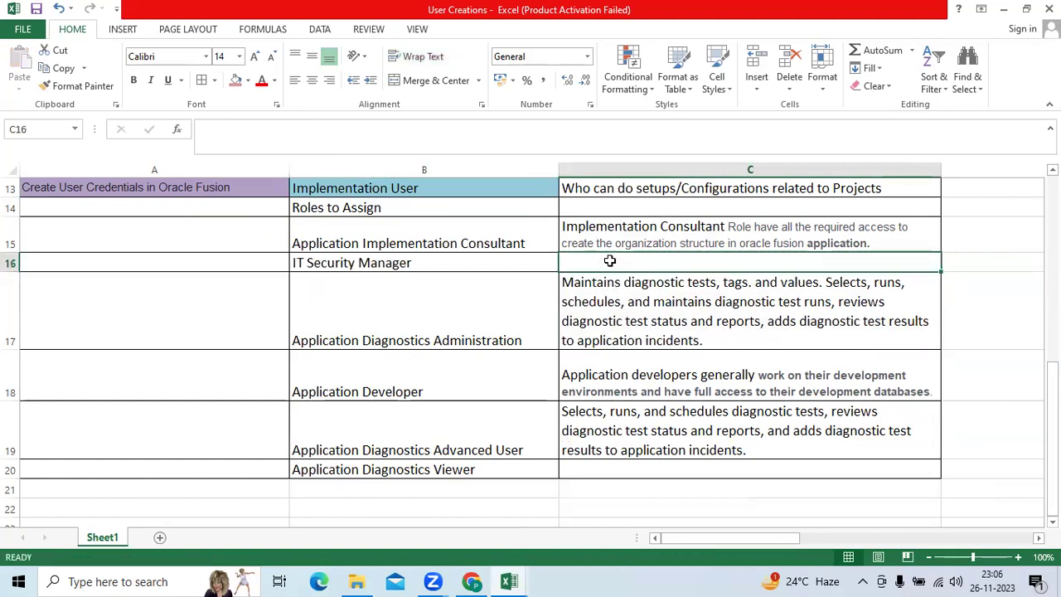
{"action": "type", "text": "to Create Use"}
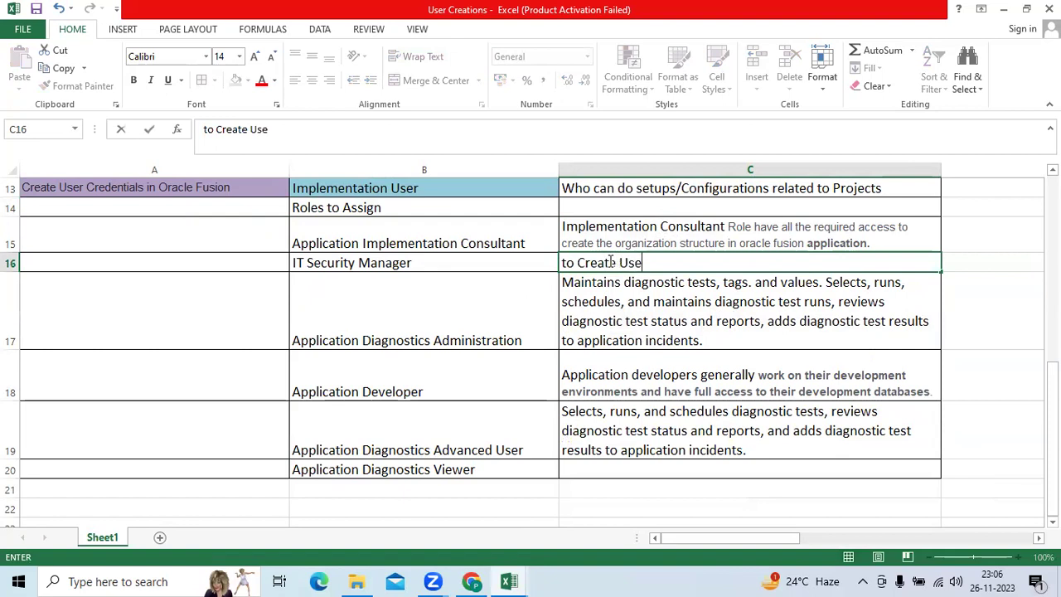
{"action": "type", "text": "rs/Add the Roles/A"}
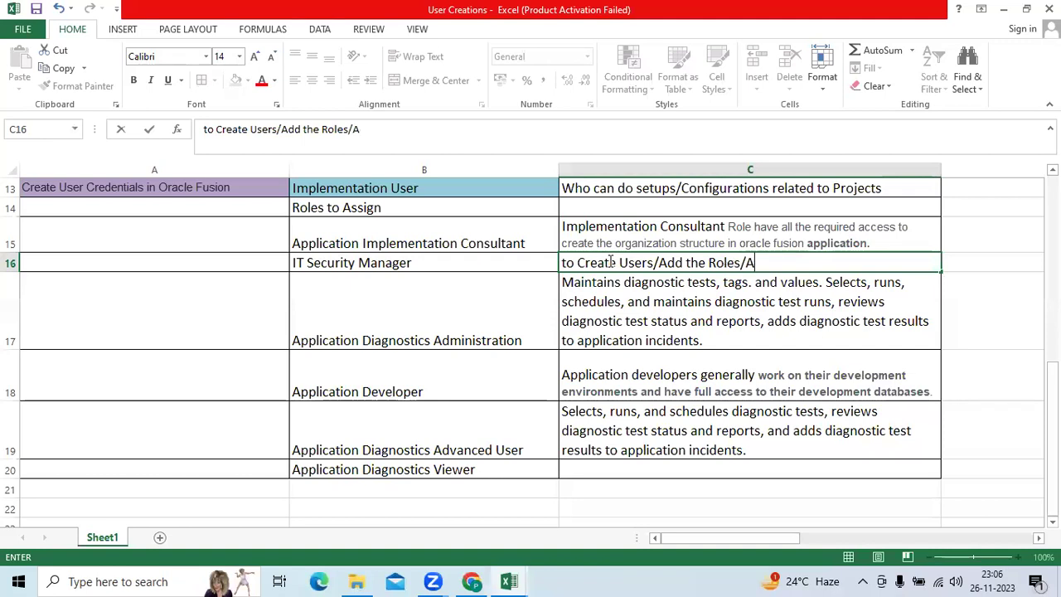
{"action": "type", "text": "dd"}
{"action": "key", "text": "BackSpace"}
{"action": "key", "text": "BackSpace"}
{"action": "key", "text": "BackSpace"}
{"action": "type", "text": "Modify"}
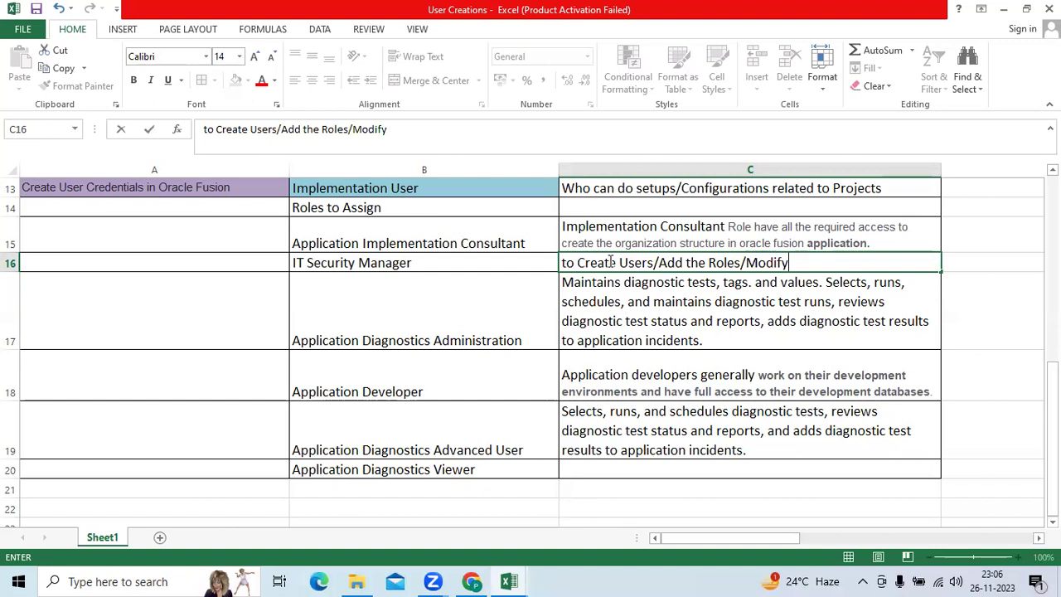
{"action": "type", "text": " the users"}
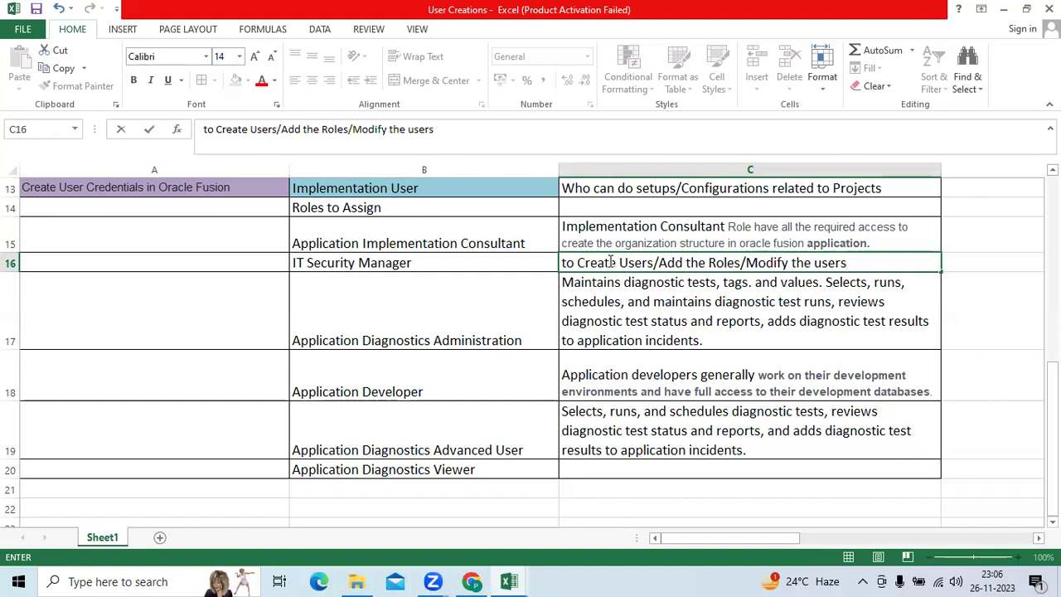
{"action": "key", "text": "ctrl+Return"}
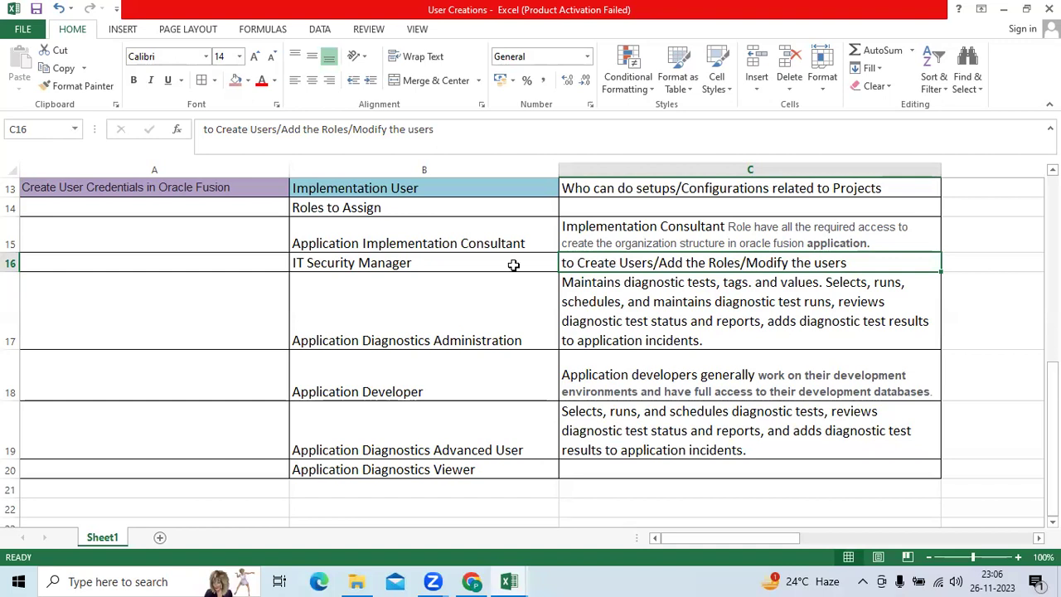
Review the roles and descriptions in B16:C17, then return to the Oracle User Accounts page.
{"action": "left_click", "coordinate": [489, 262]}
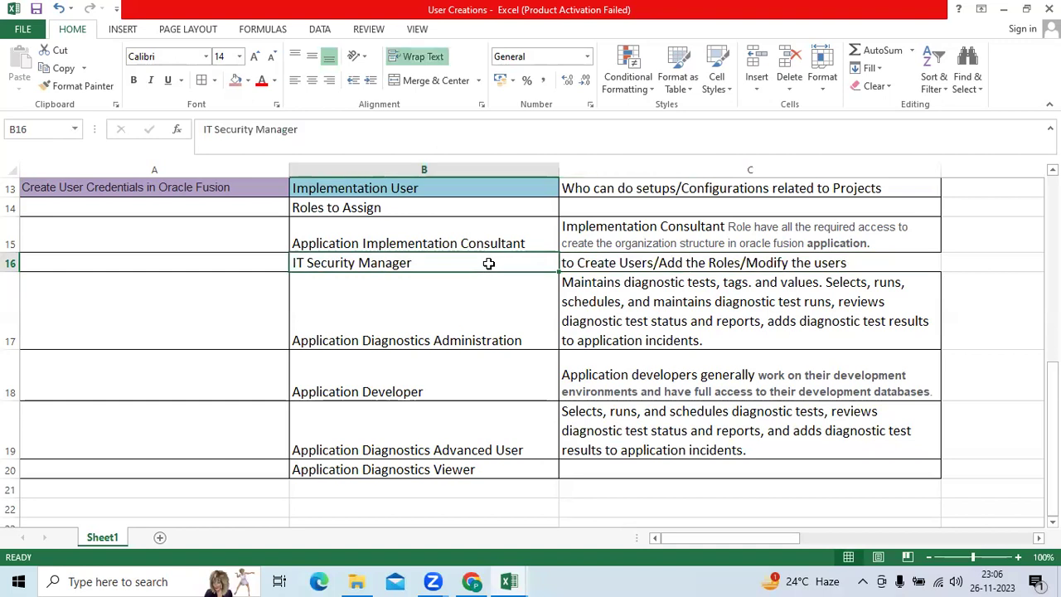
{"action": "left_click", "coordinate": [479, 335]}
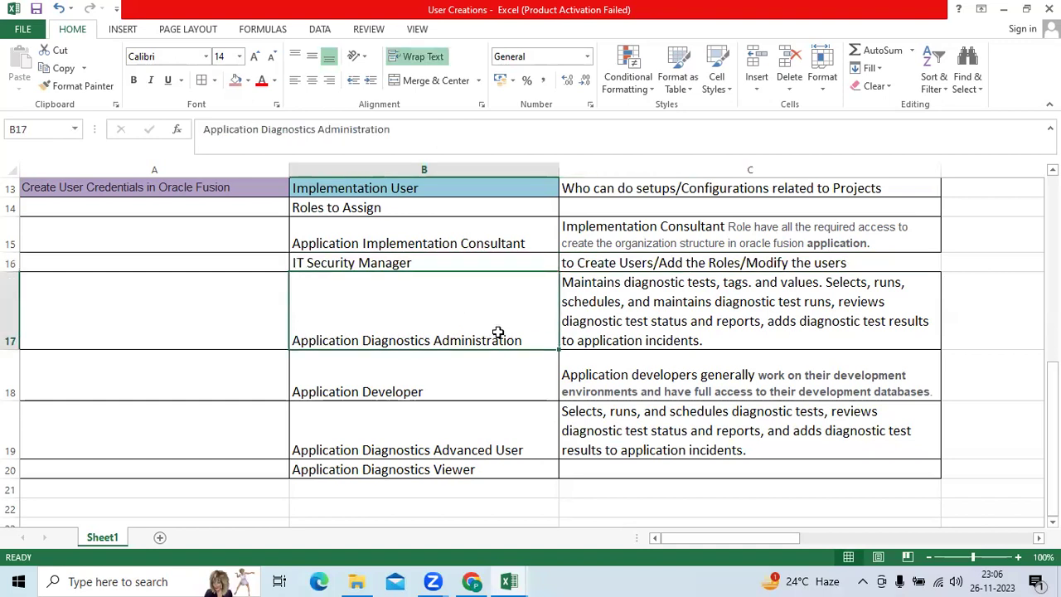
{"action": "left_click", "coordinate": [673, 322]}
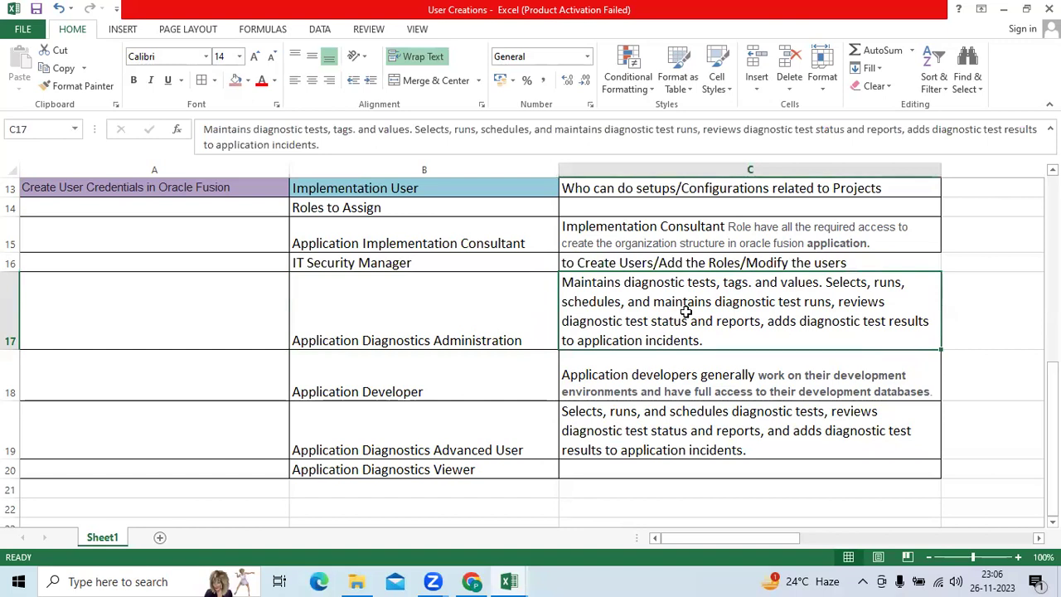
{"action": "left_click", "coordinate": [470, 581]}
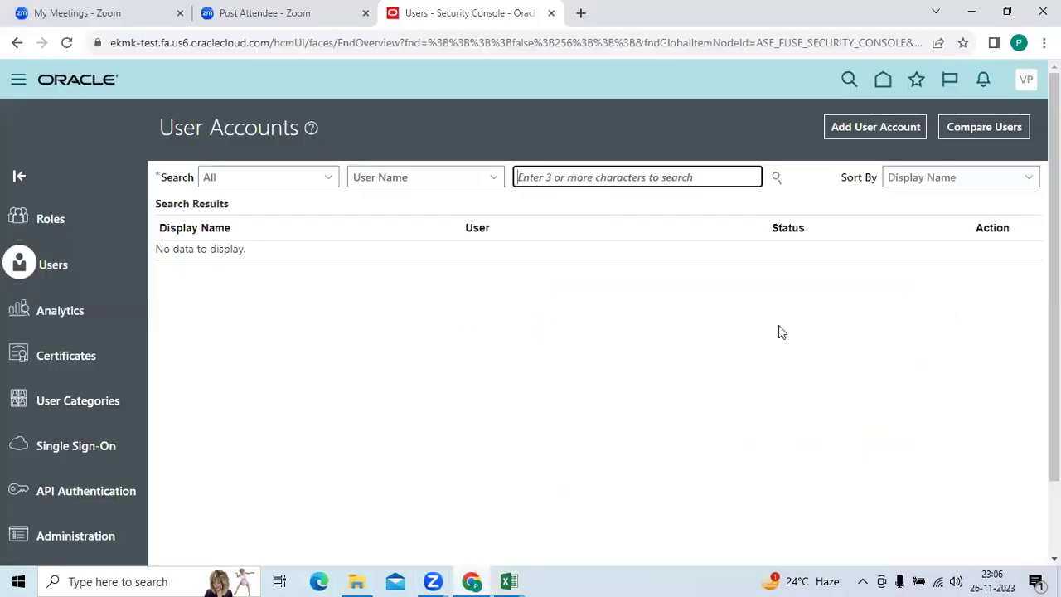
Open the Diagnostic Dashboard via Run Diagnostics Tests, then bring the User Creations workbook forward.
{"action": "left_click", "coordinate": [1026, 80]}
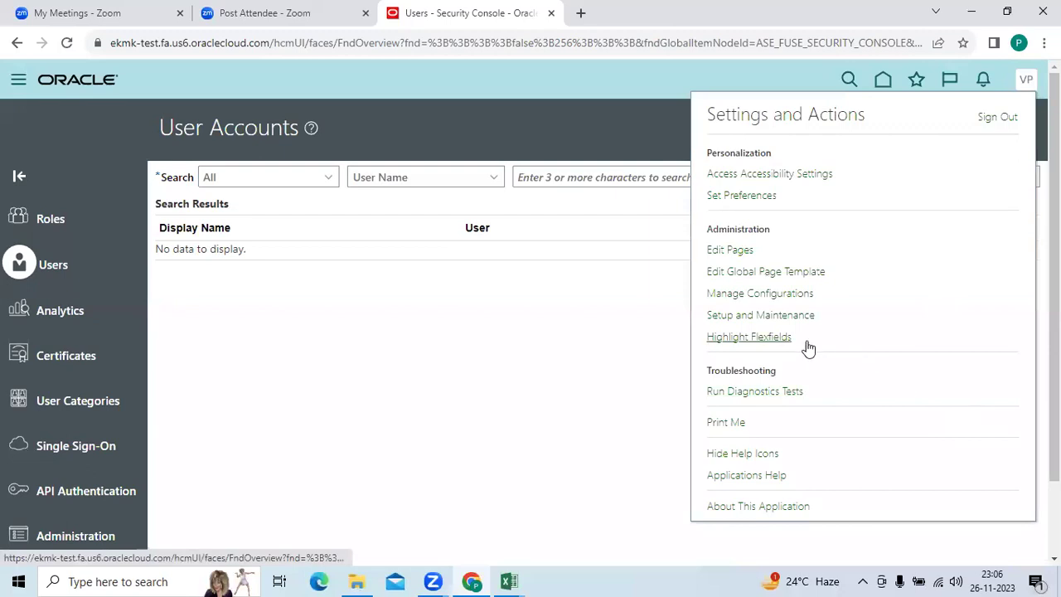
{"action": "left_click", "coordinate": [754, 392]}
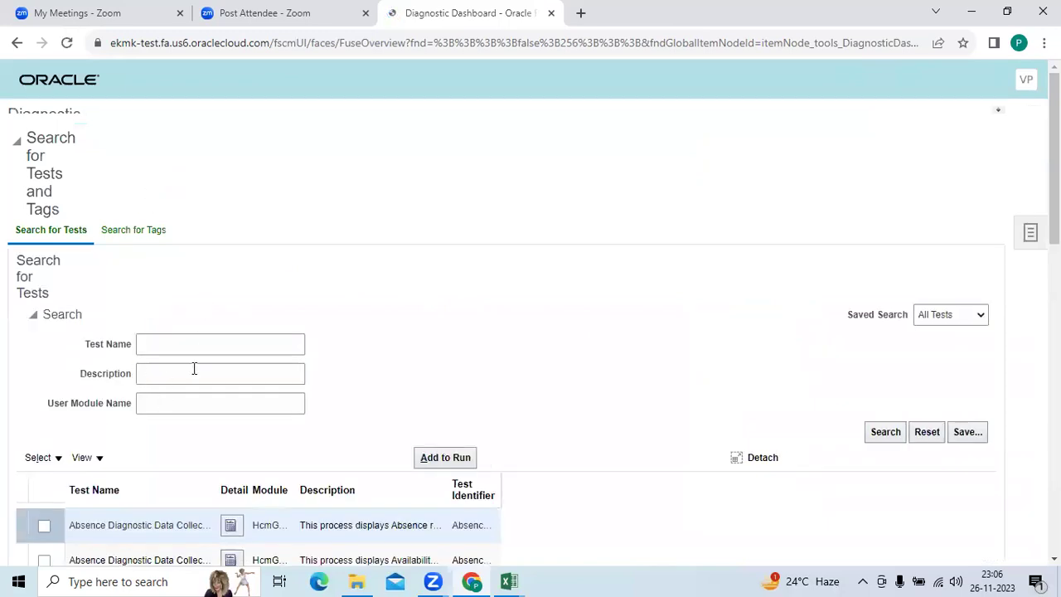
{"action": "mouse_move", "coordinate": [507, 581]}
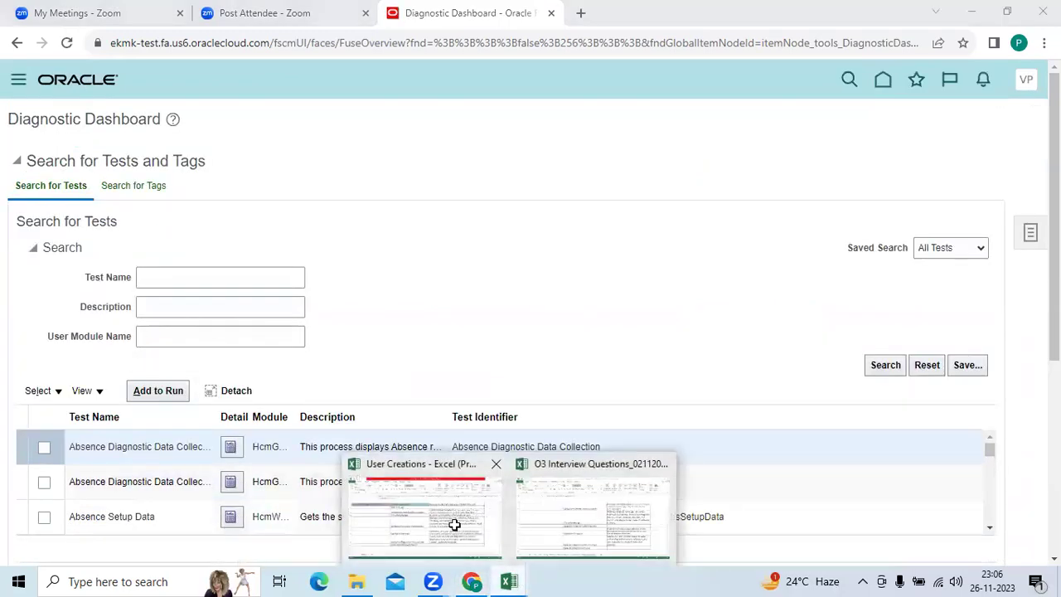
{"action": "left_click", "coordinate": [453, 523]}
Review the Application Diagnostics and Application Developer roles in the workbook, then return to the Diagnostic Dashboard.
{"action": "left_click", "coordinate": [495, 331]}
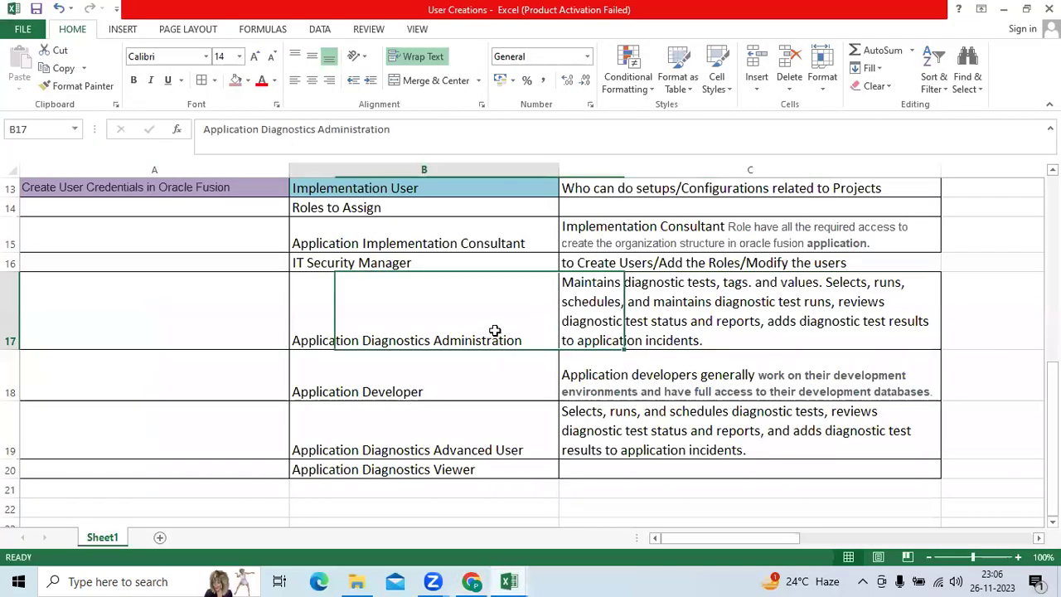
{"action": "left_click", "coordinate": [495, 426]}
{"action": "left_click", "coordinate": [498, 467]}
{"action": "left_click", "coordinate": [463, 386]}
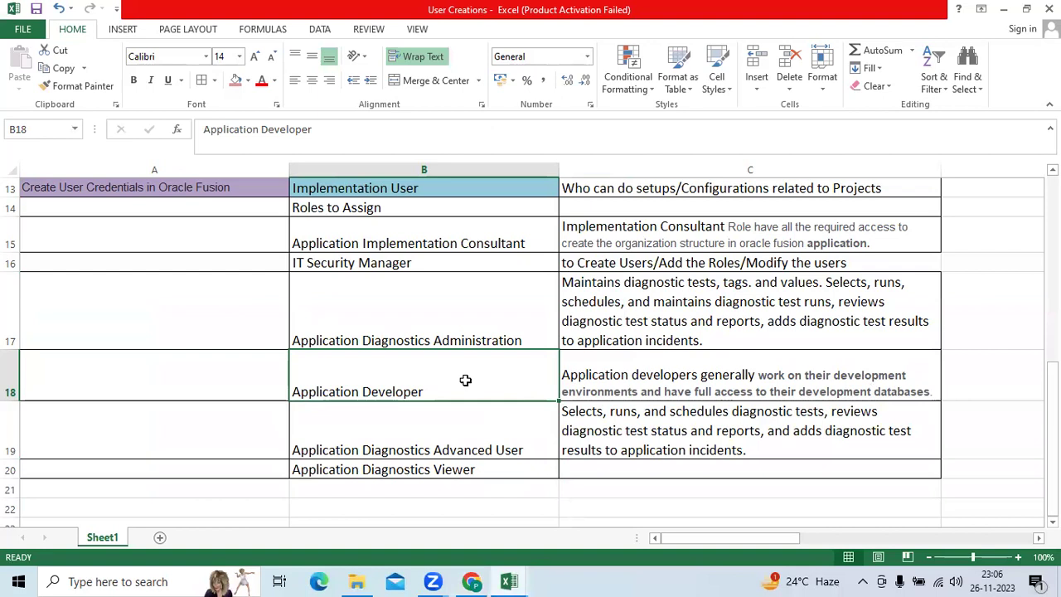
{"action": "left_click", "coordinate": [470, 581]}
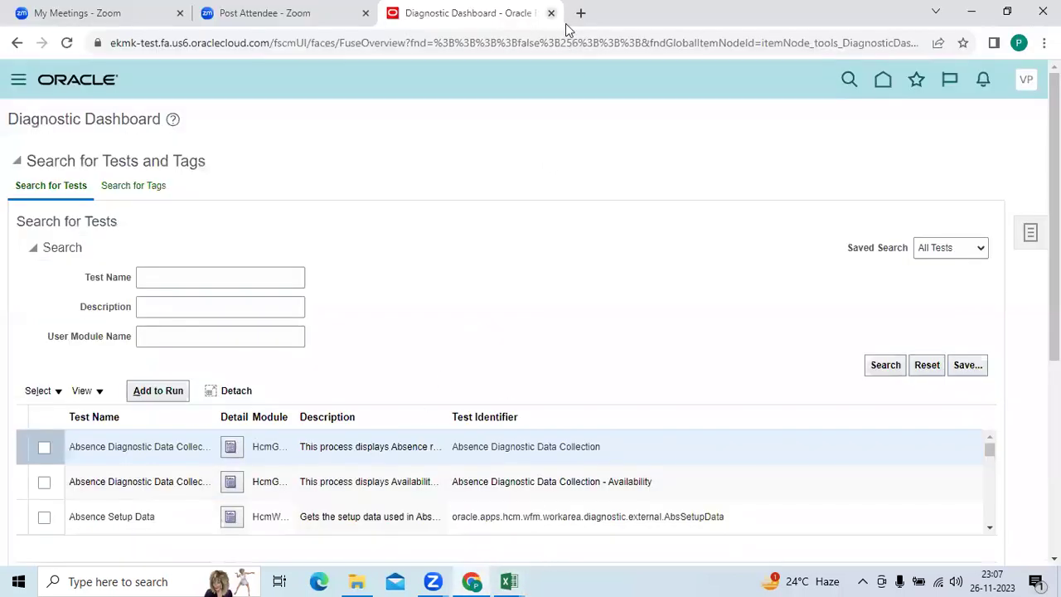